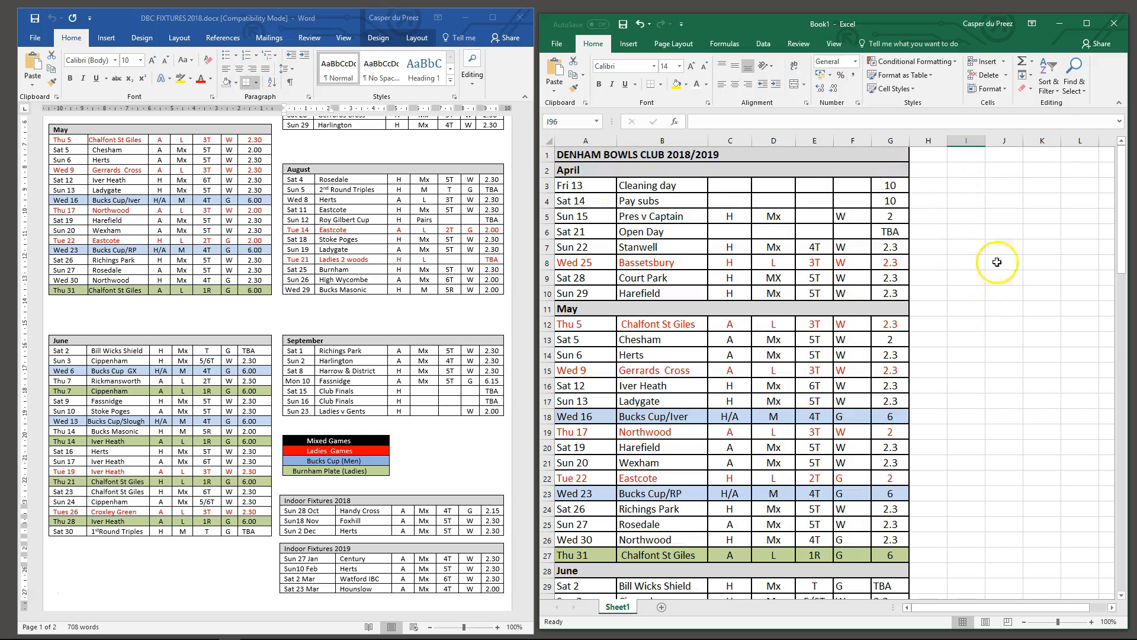
Select the whole Denham Bowls Club 2018/2019 fixtures table, from the title row to row 97, and copy it.
left_click_drag(722, 154, 748, 282)
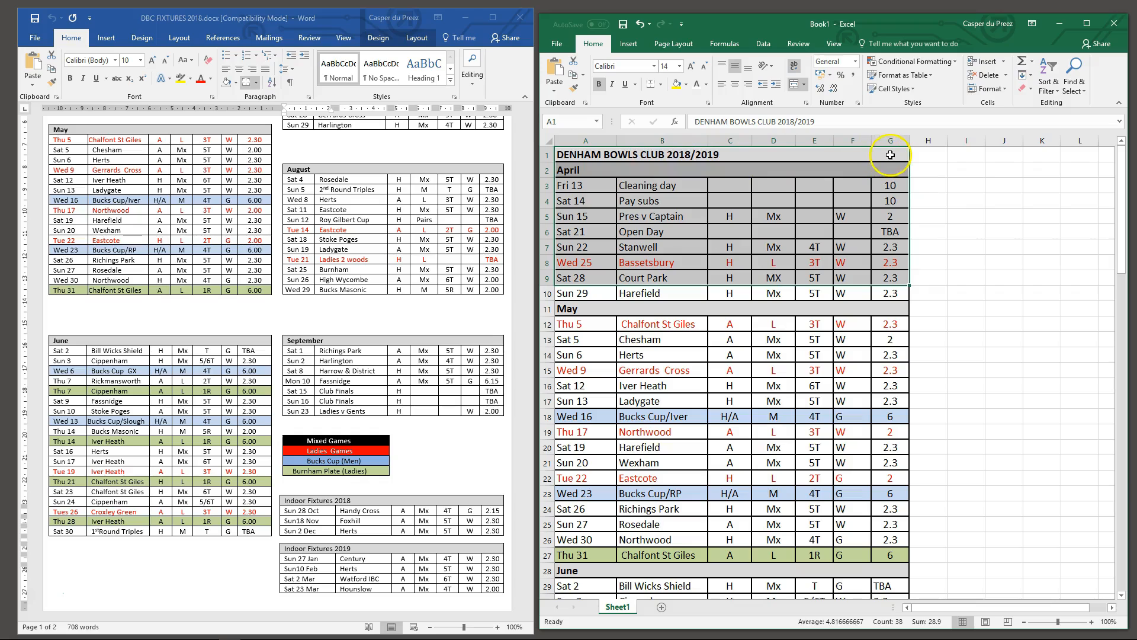
left_click(741, 154)
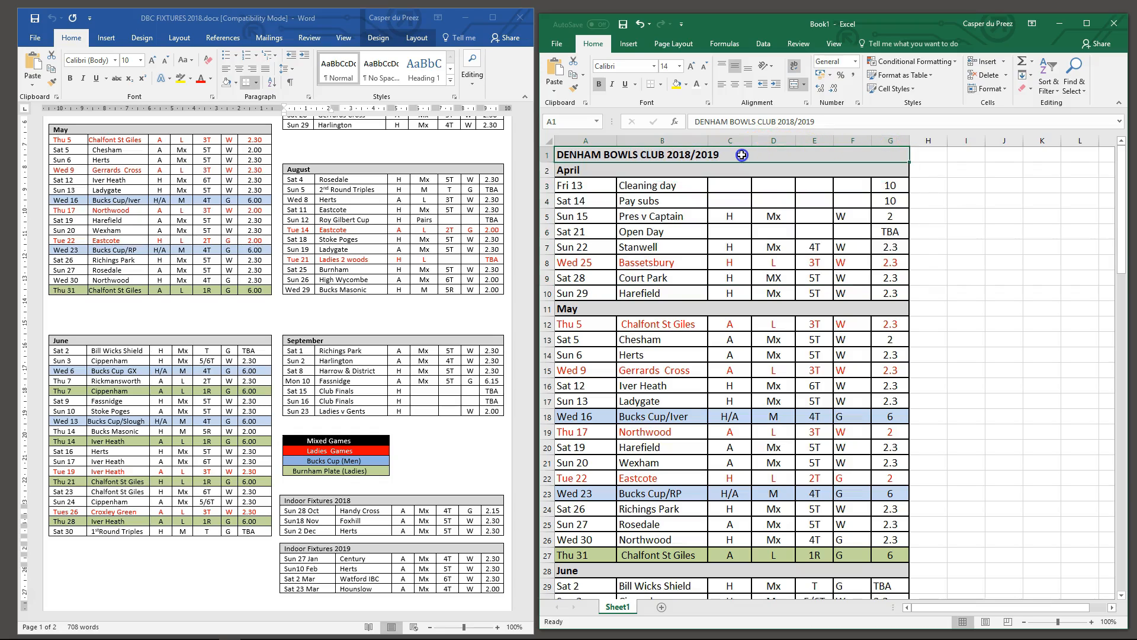
left_click_drag(742, 154, 760, 517)
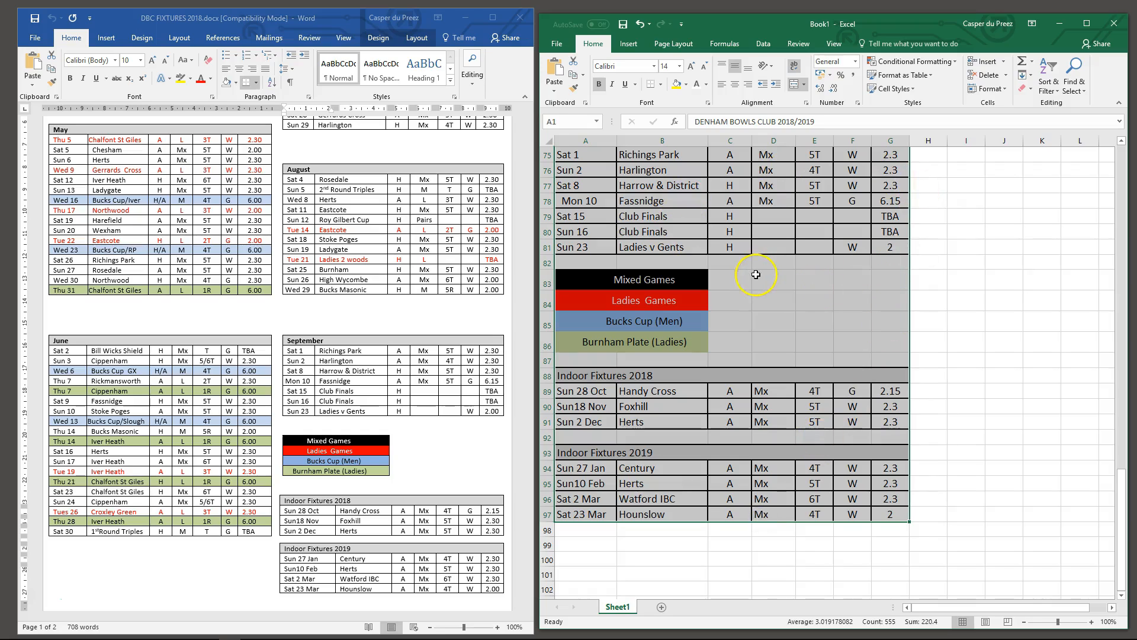
left_click(582, 75)
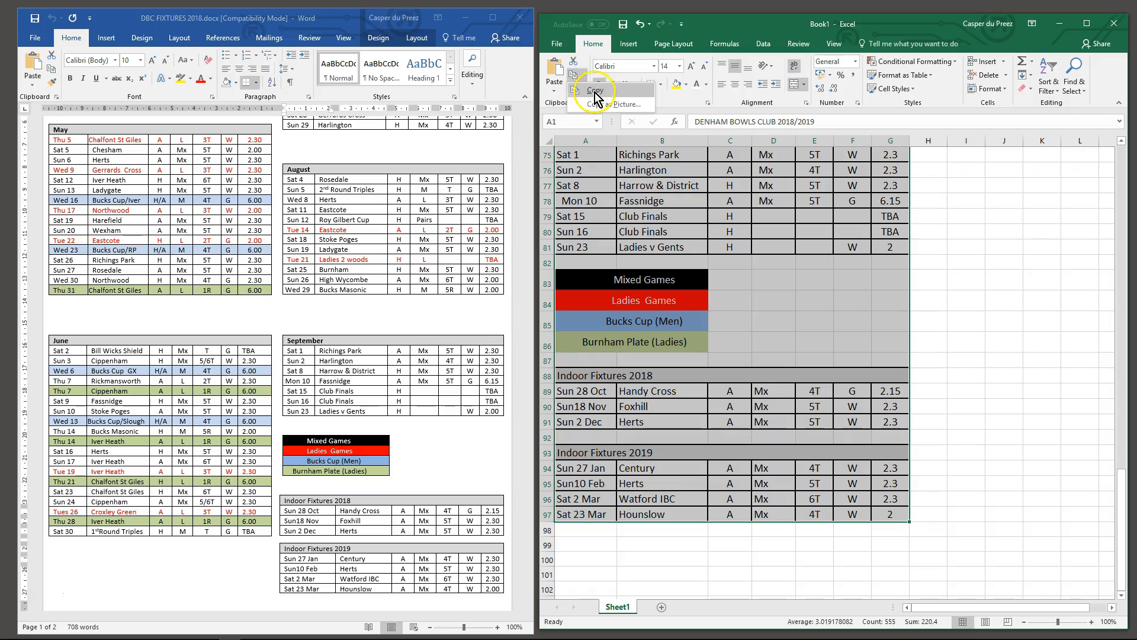
left_click(595, 92)
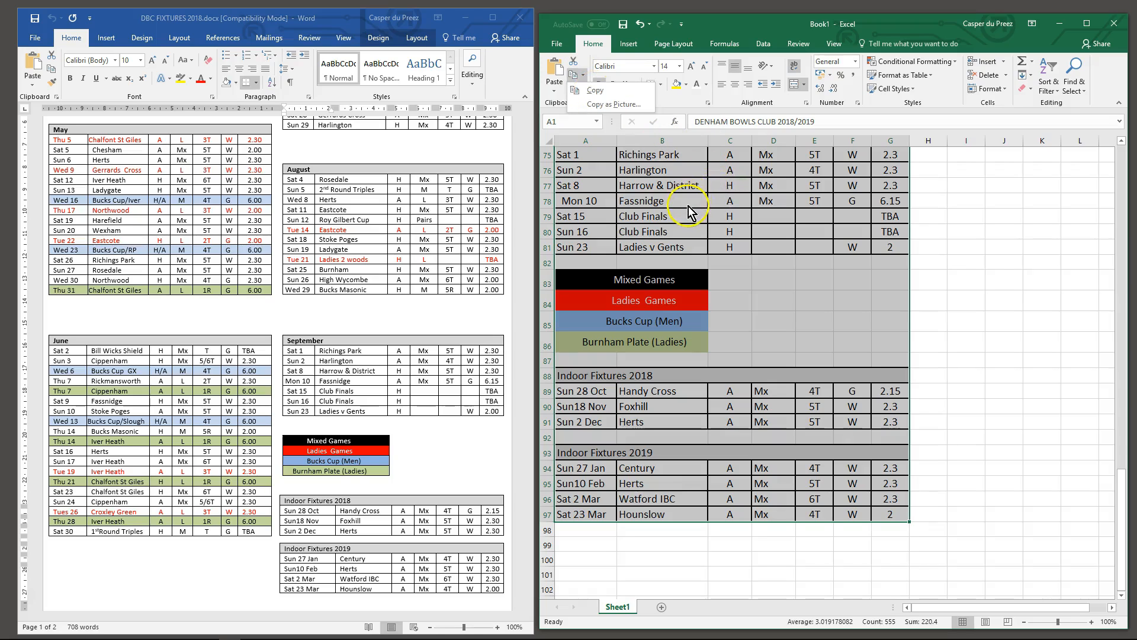
right_click(688, 205)
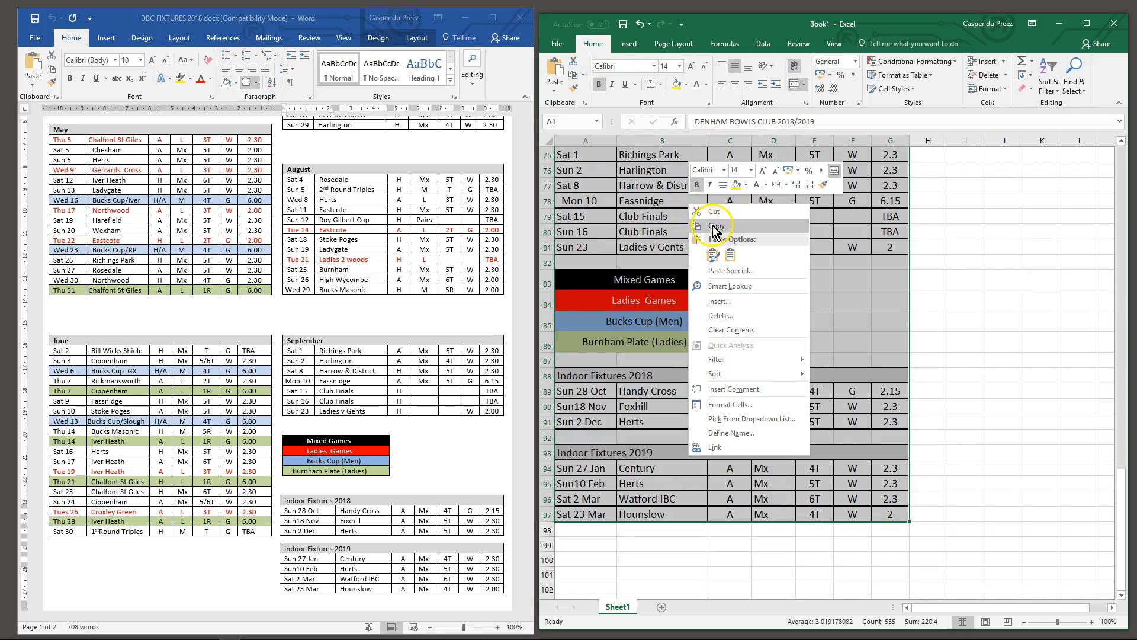
left_click(716, 226)
scroll(713, 224, "up", 20)
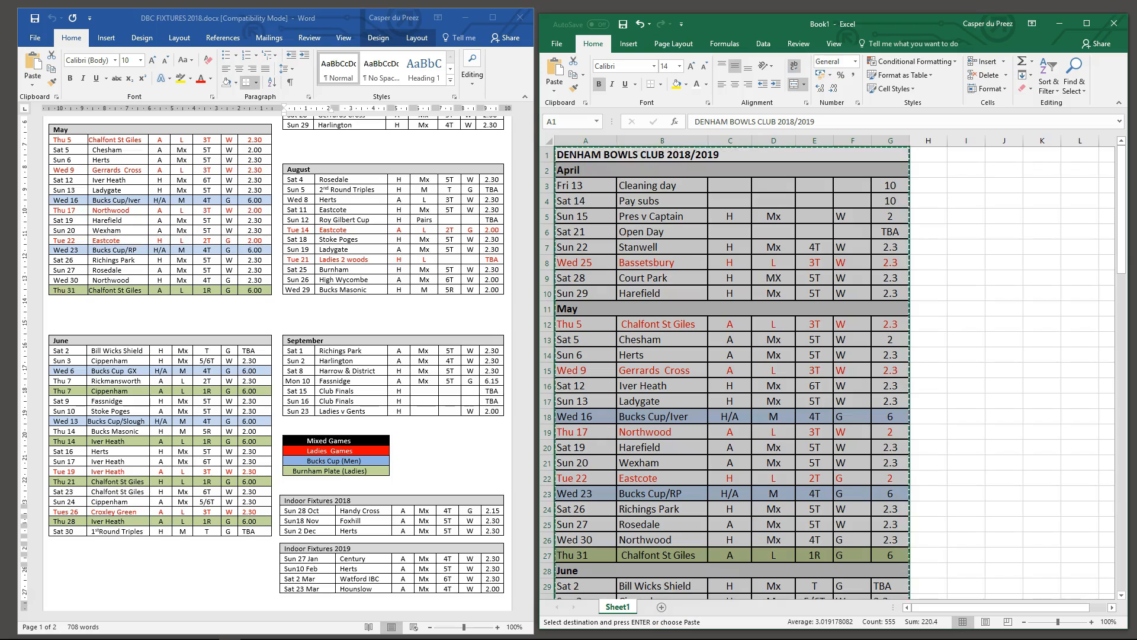
Switch to the Denham Bowls Club website in Chrome and open the form for creating a new article.
key("alt+Tab")
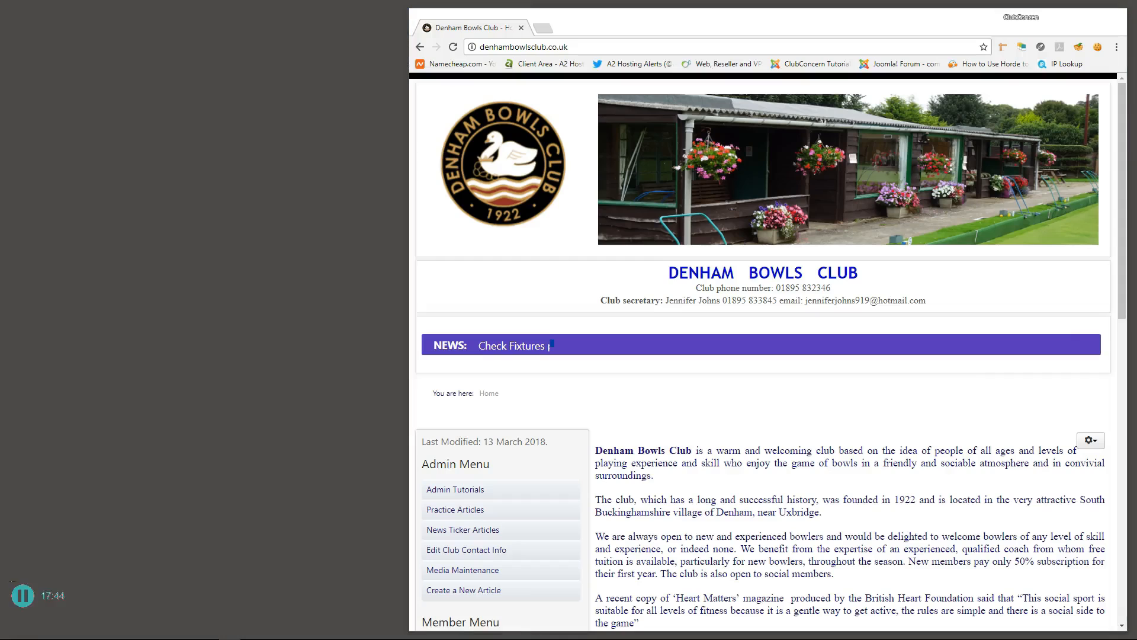
scroll(600, 398, "down", 4)
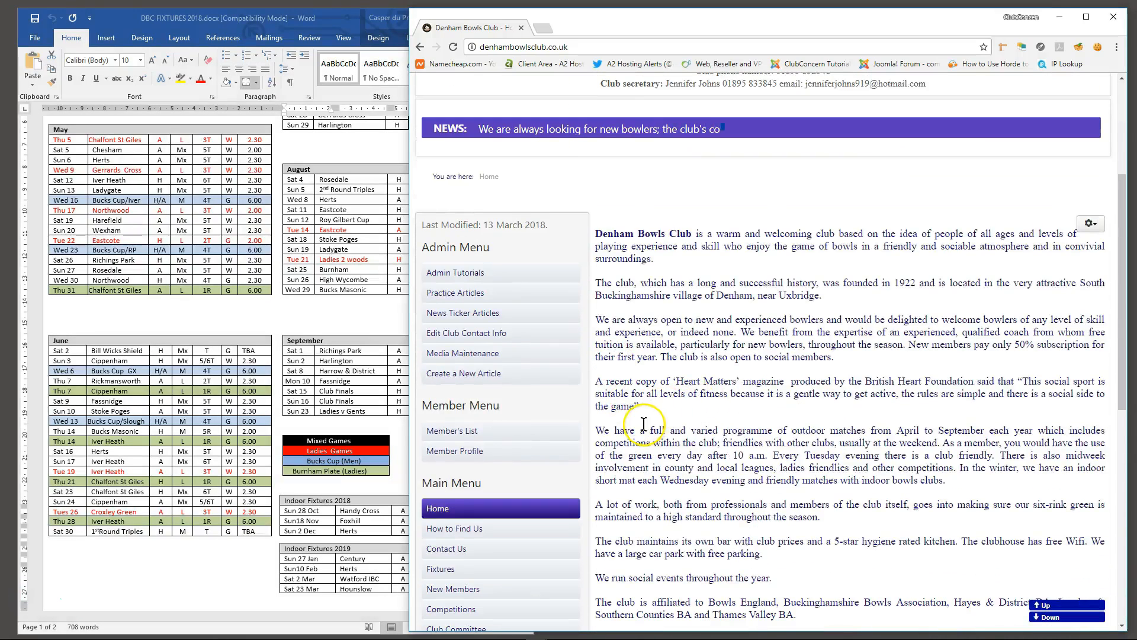
left_click(458, 299)
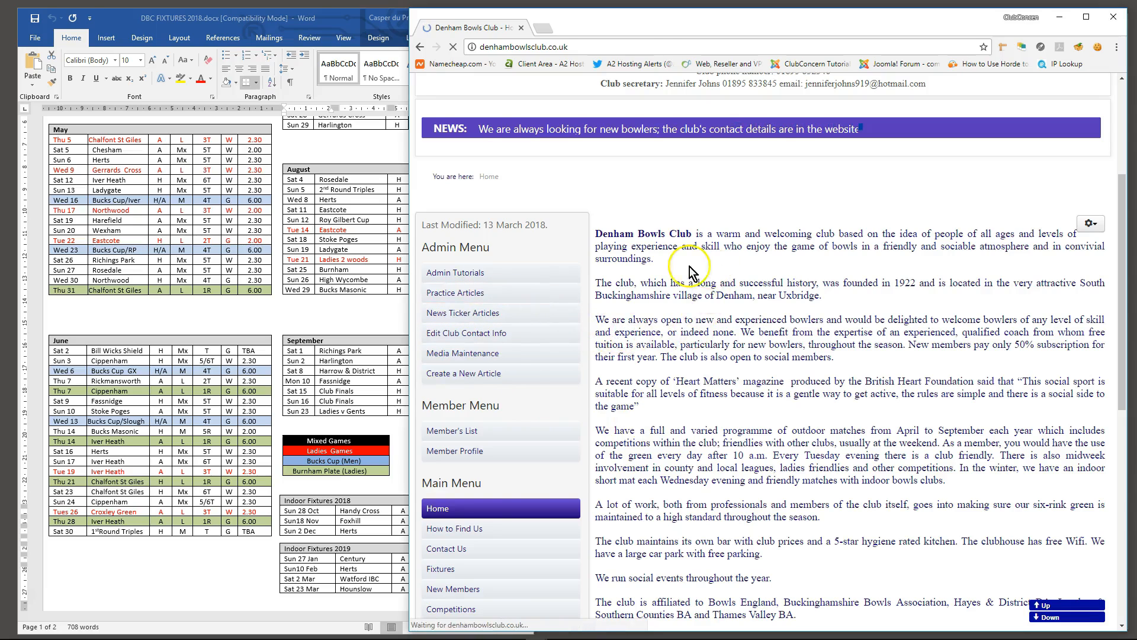
scroll(663, 461, "down", 2)
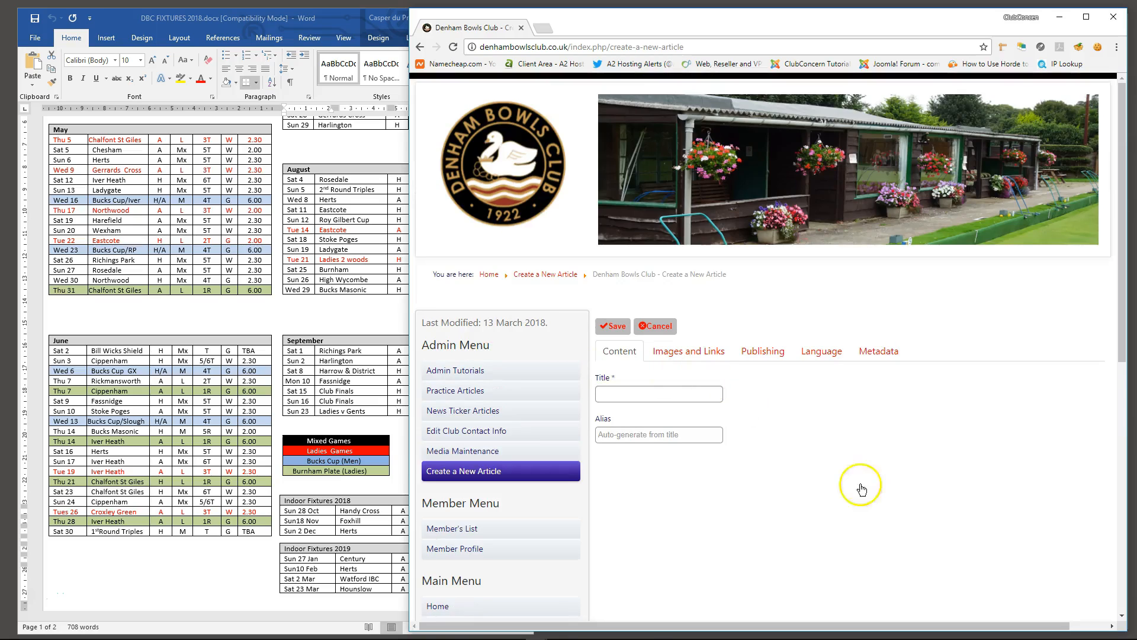
scroll(922, 493, "down", 2)
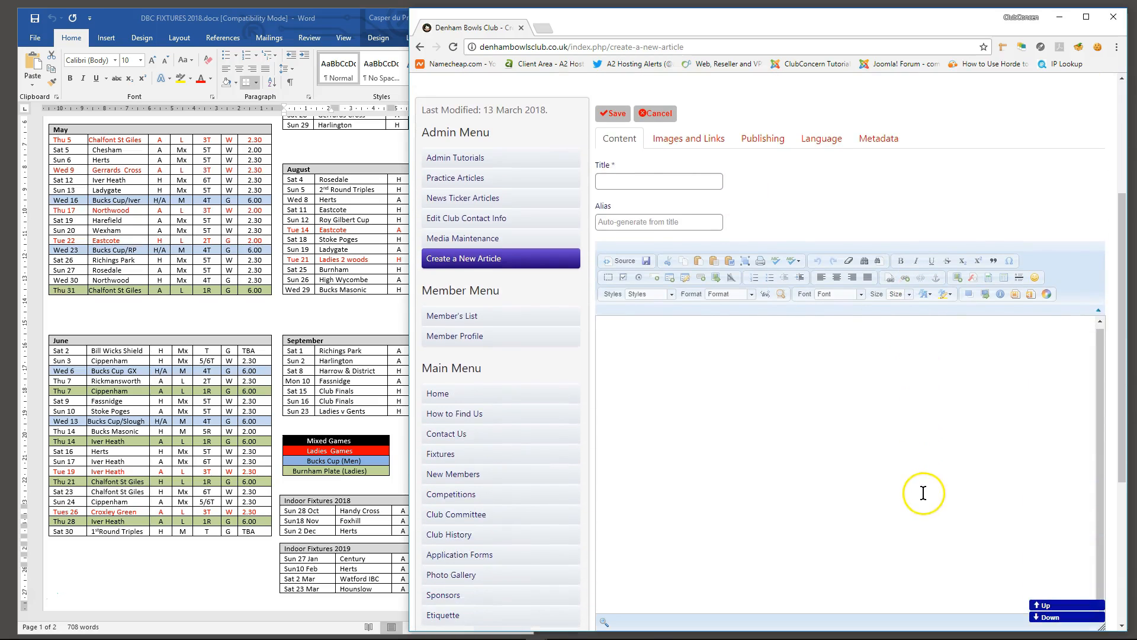
scroll(887, 487, "down", 1)
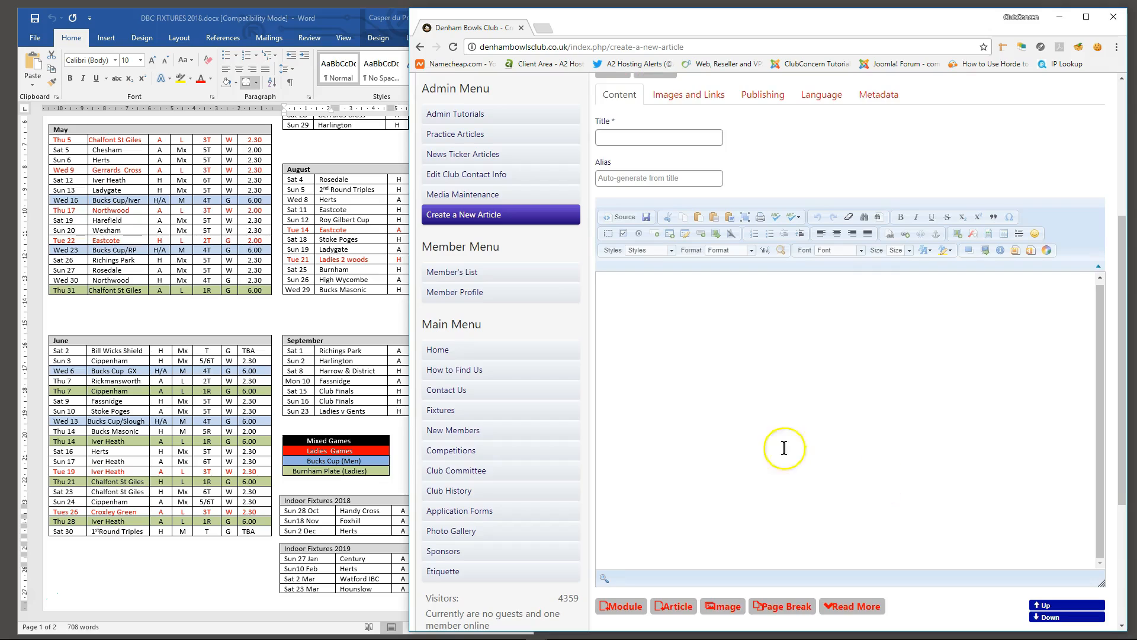
Paste the copied fixtures table into the body of the new article.
left_click(610, 285)
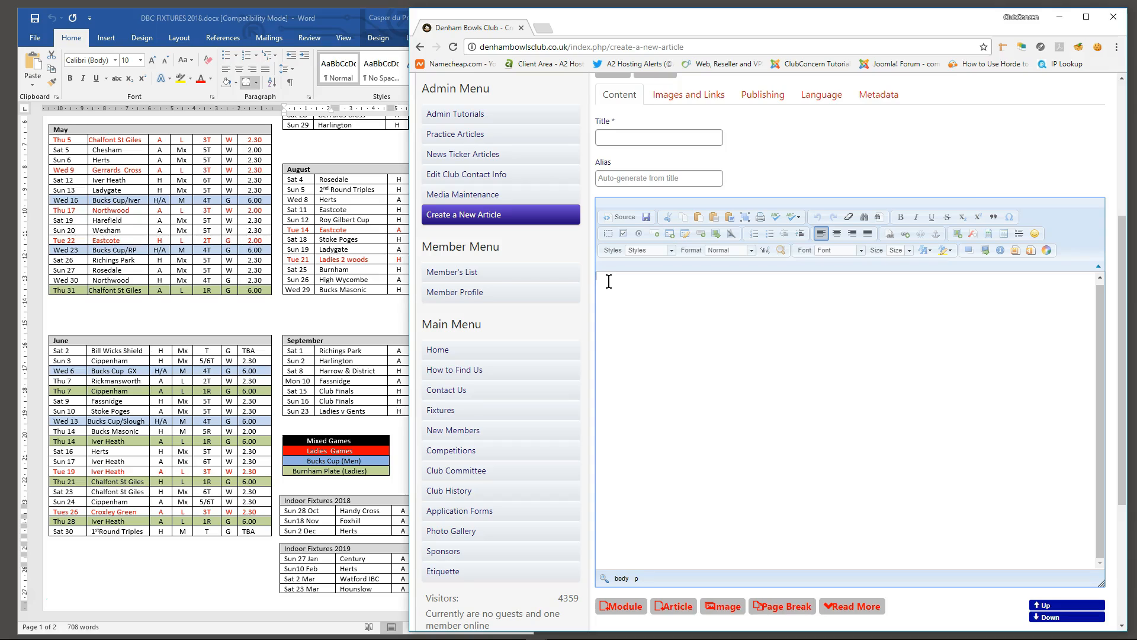
right_click(610, 282)
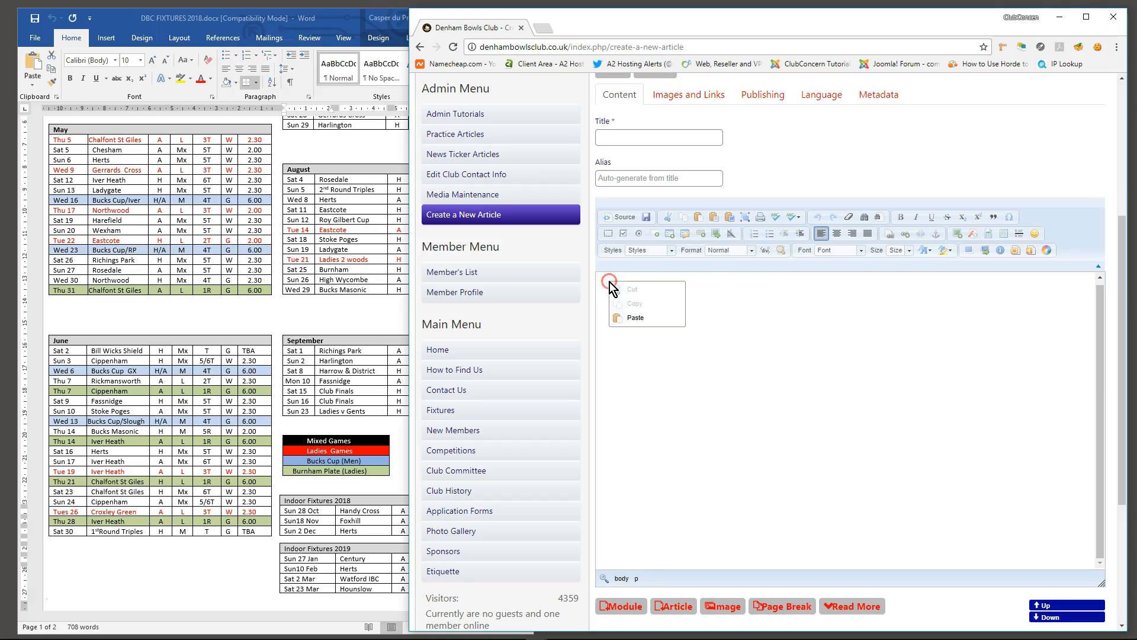
left_click(633, 319)
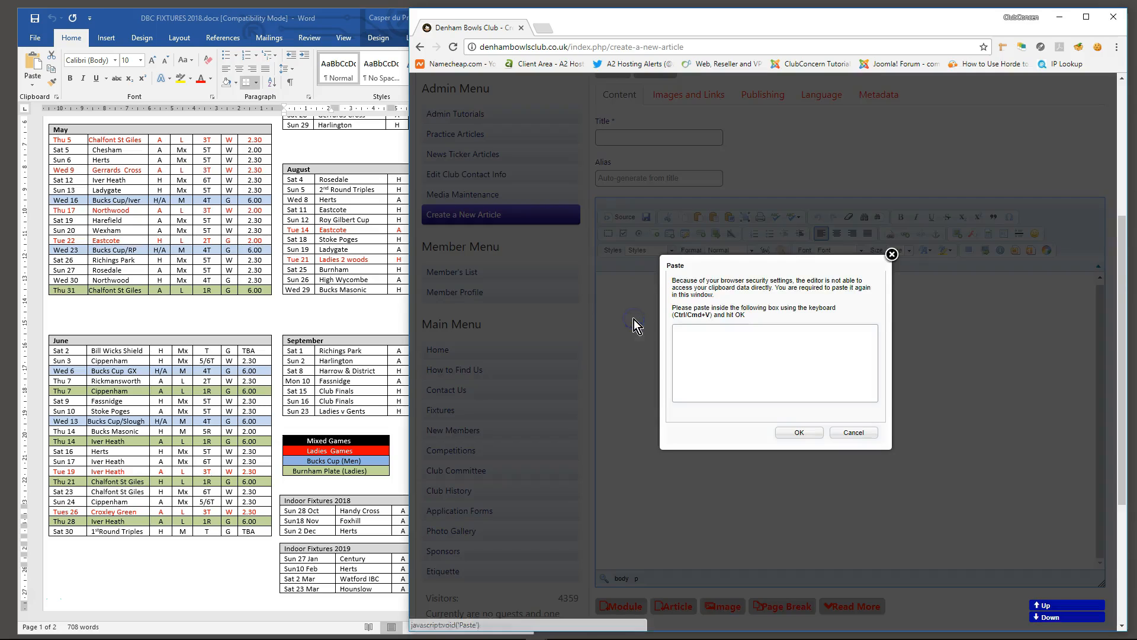
left_click(684, 338)
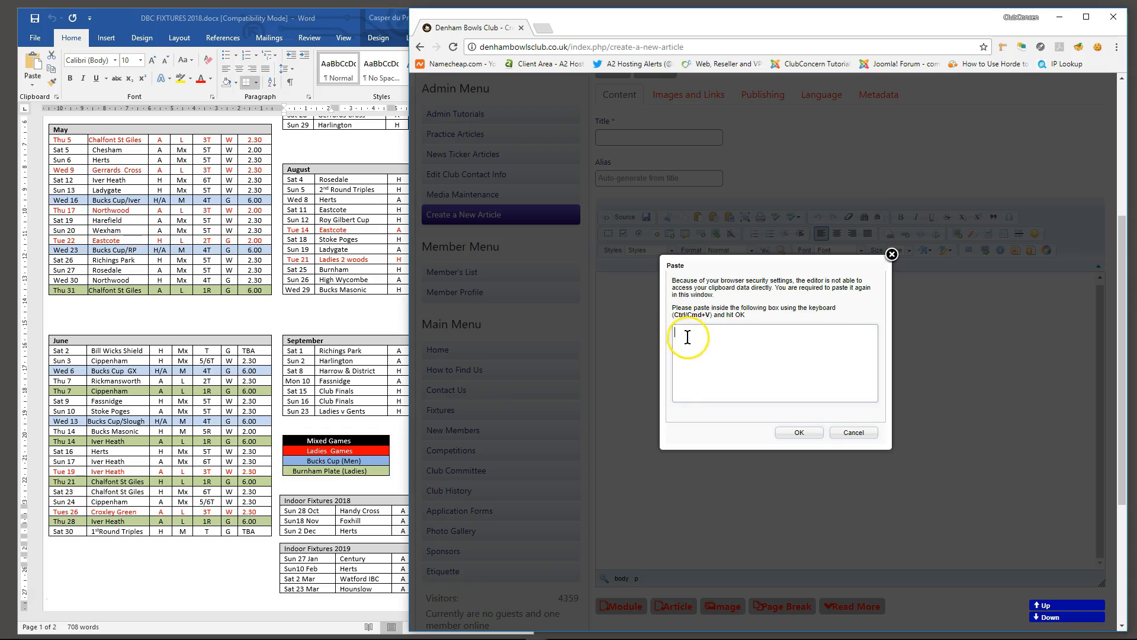
left_click(741, 371)
key("ctrl+v")
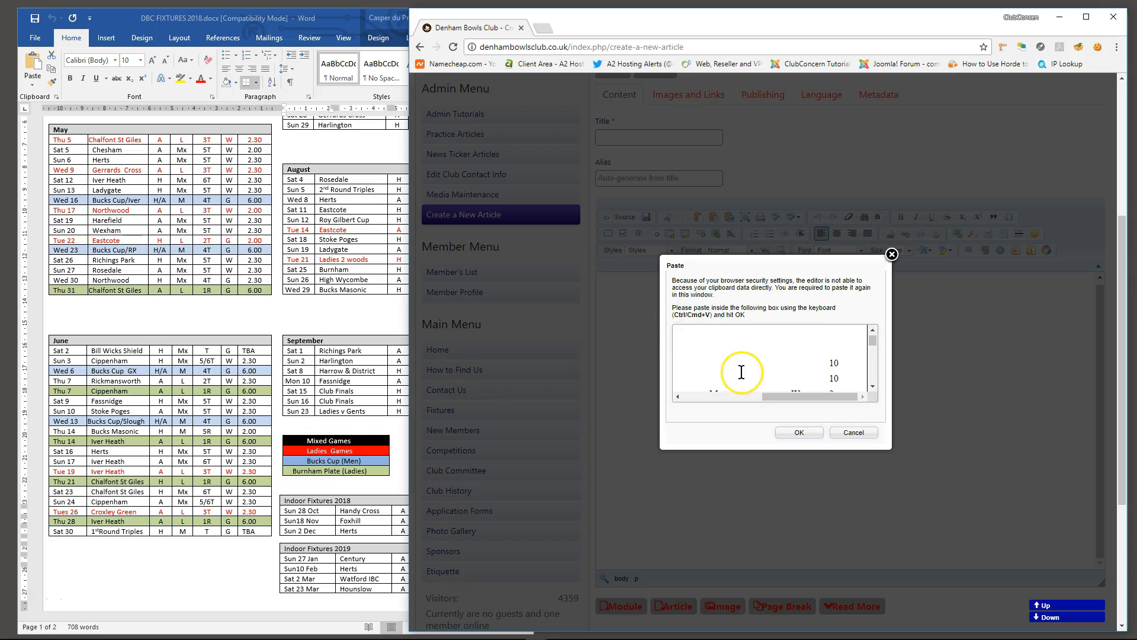
left_click(799, 432)
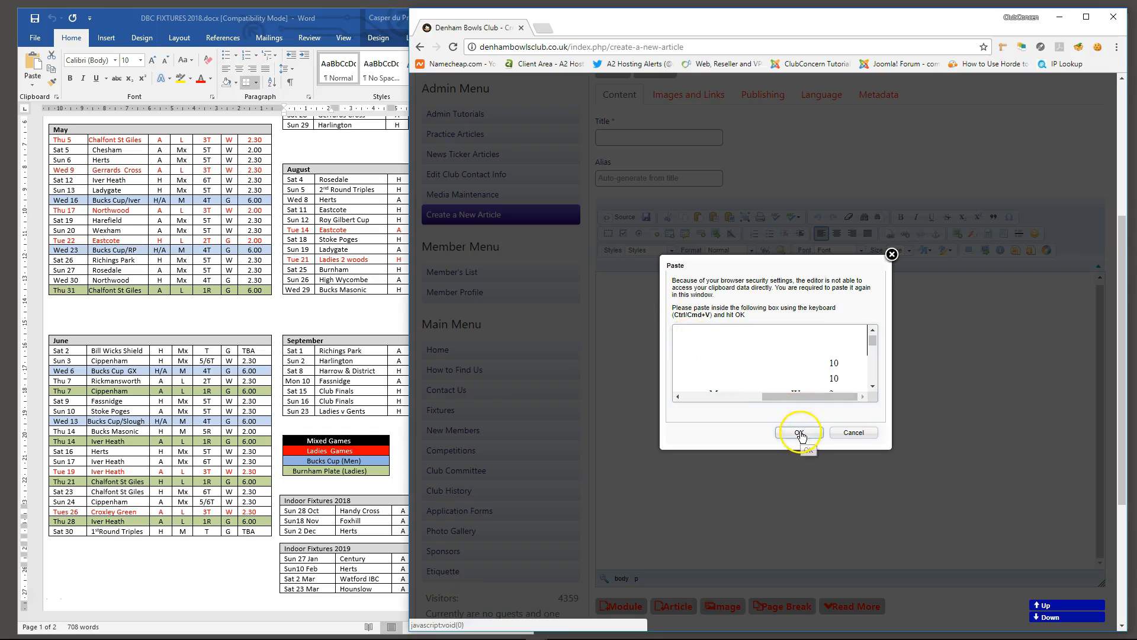
left_click(1041, 391)
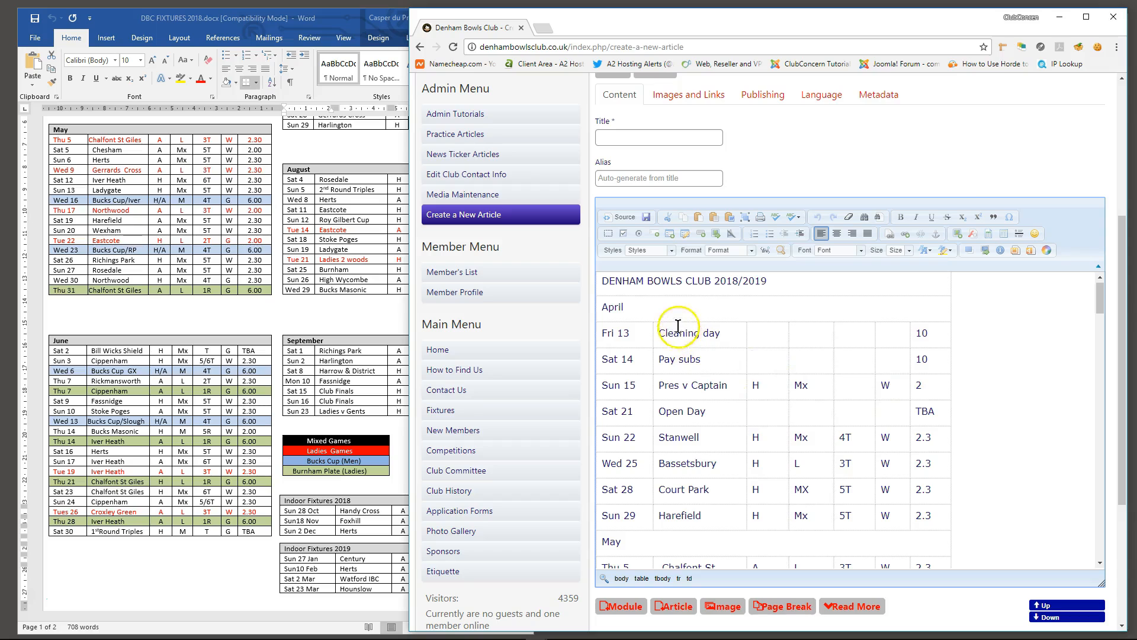
scroll(986, 344, "down", 3)
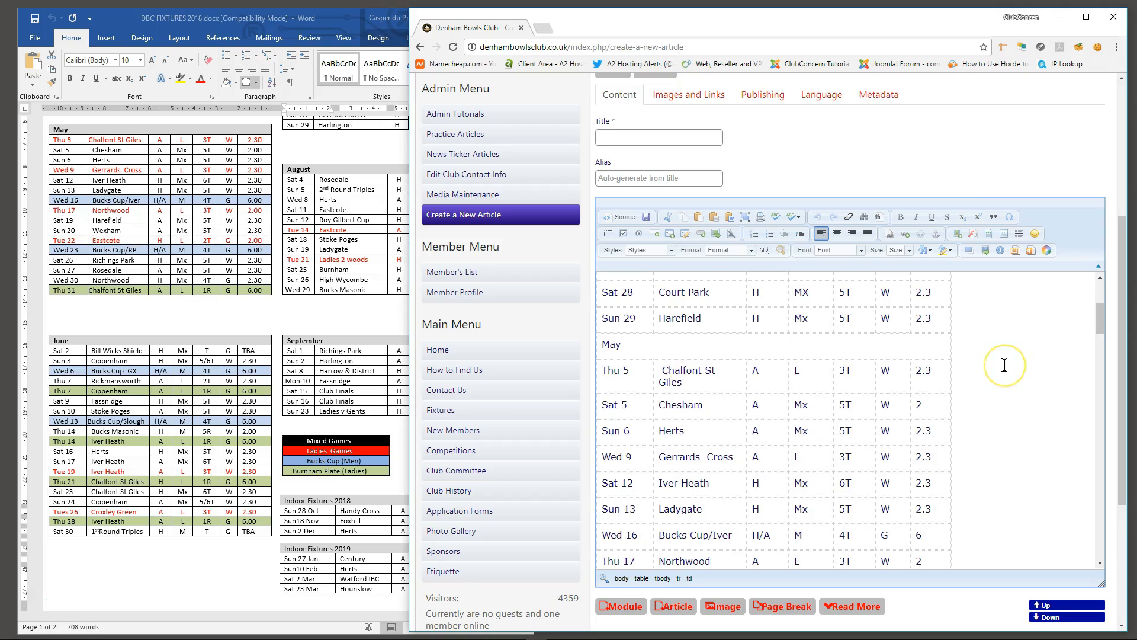
scroll(997, 370, "up", 2)
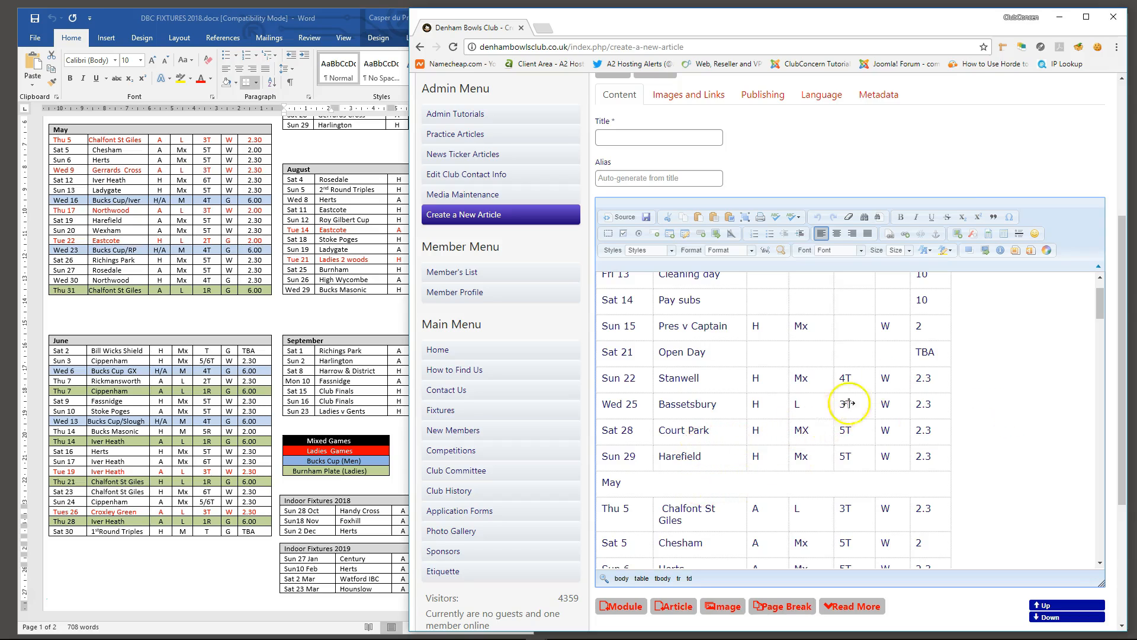
scroll(1007, 348, "up", 5)
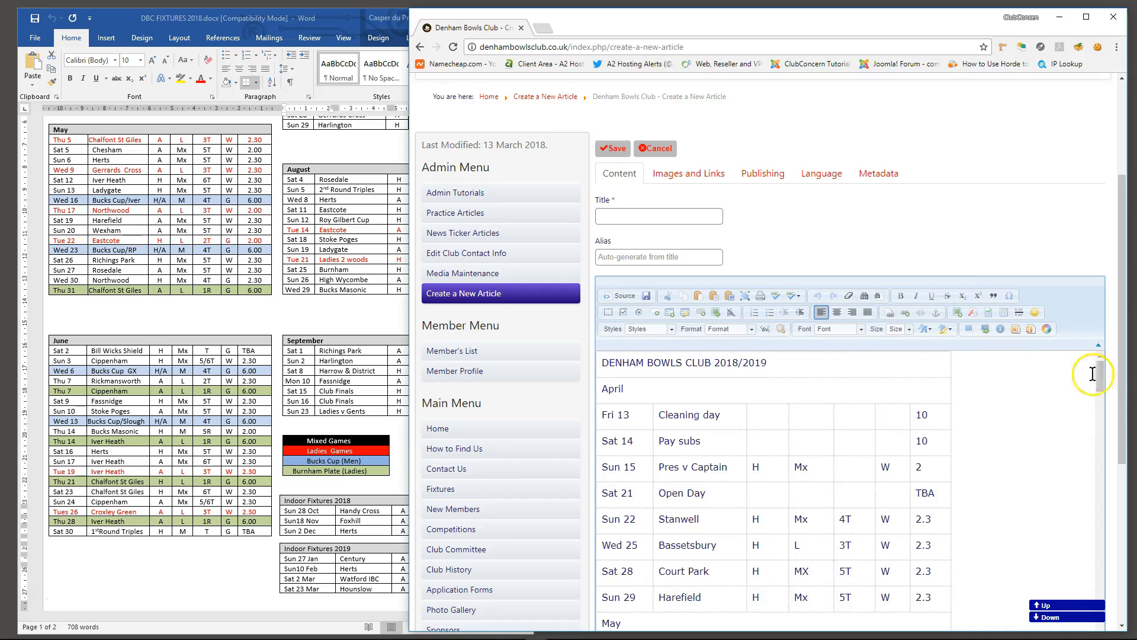
scroll(1112, 355, "down", 2)
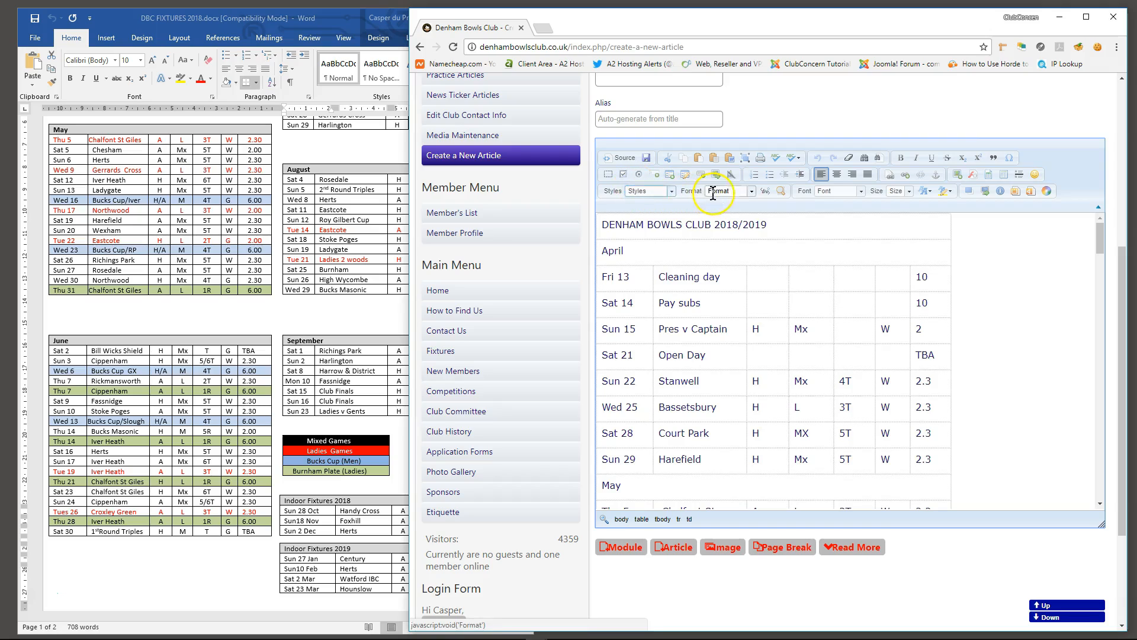
left_click(751, 191)
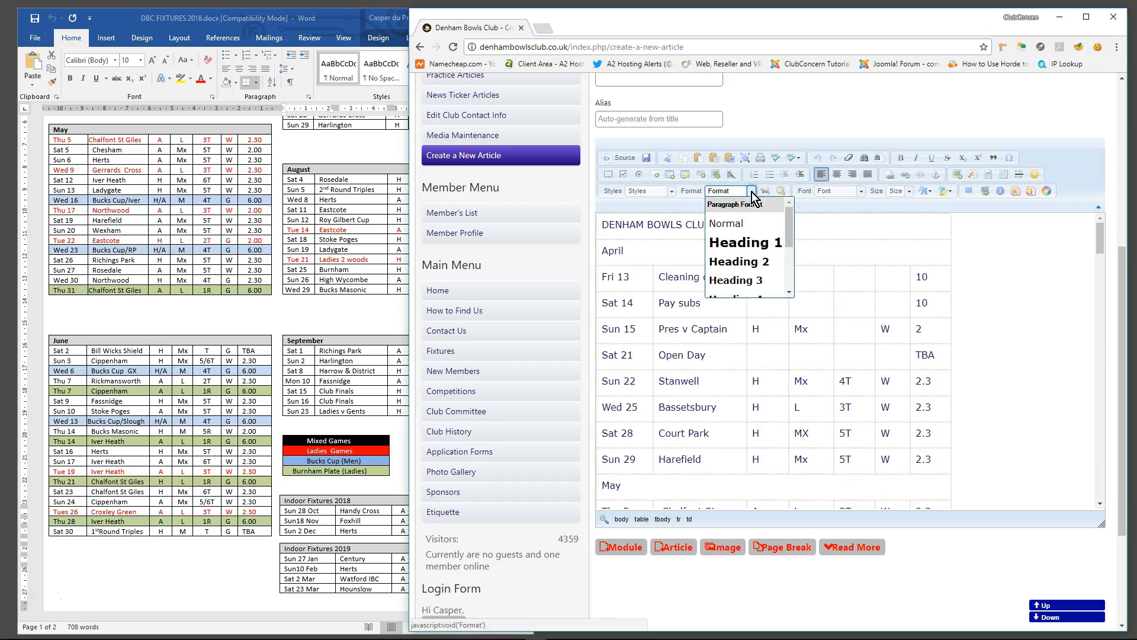
left_click_drag(787, 225, 788, 268)
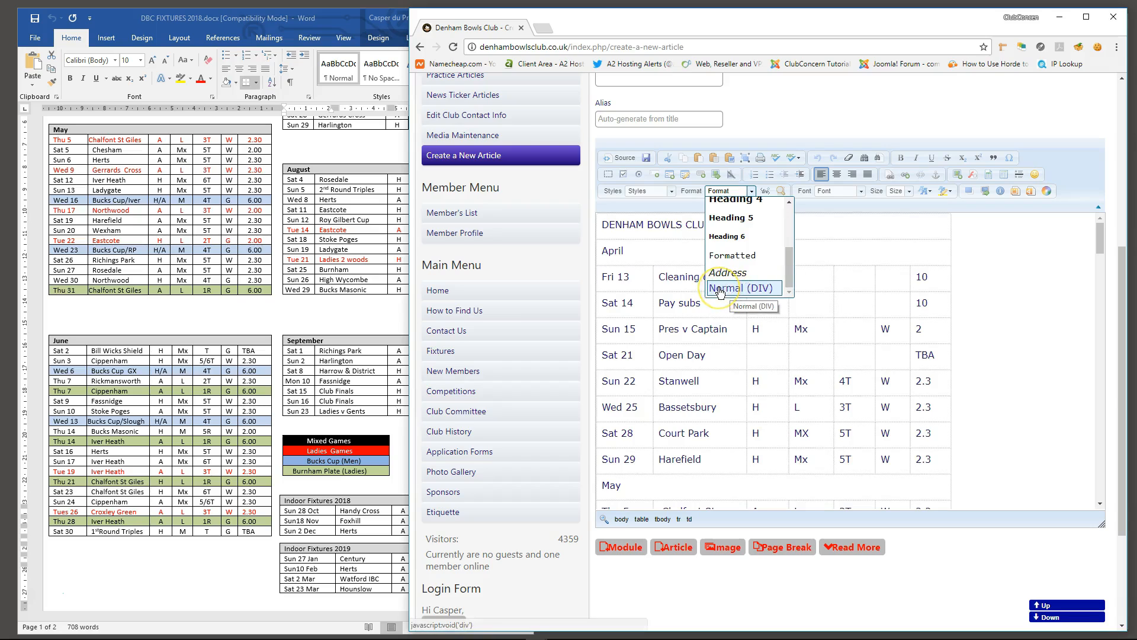
left_click(1068, 274)
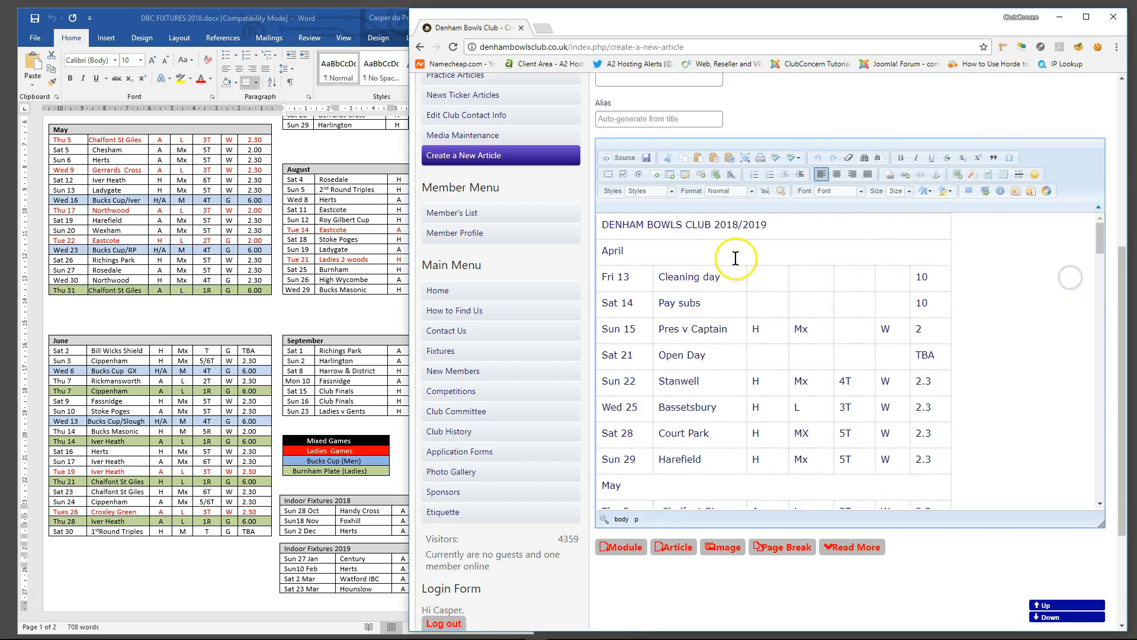
Select all of the article's content and apply the Normal (DIV) paragraph format to it.
left_click(745, 158)
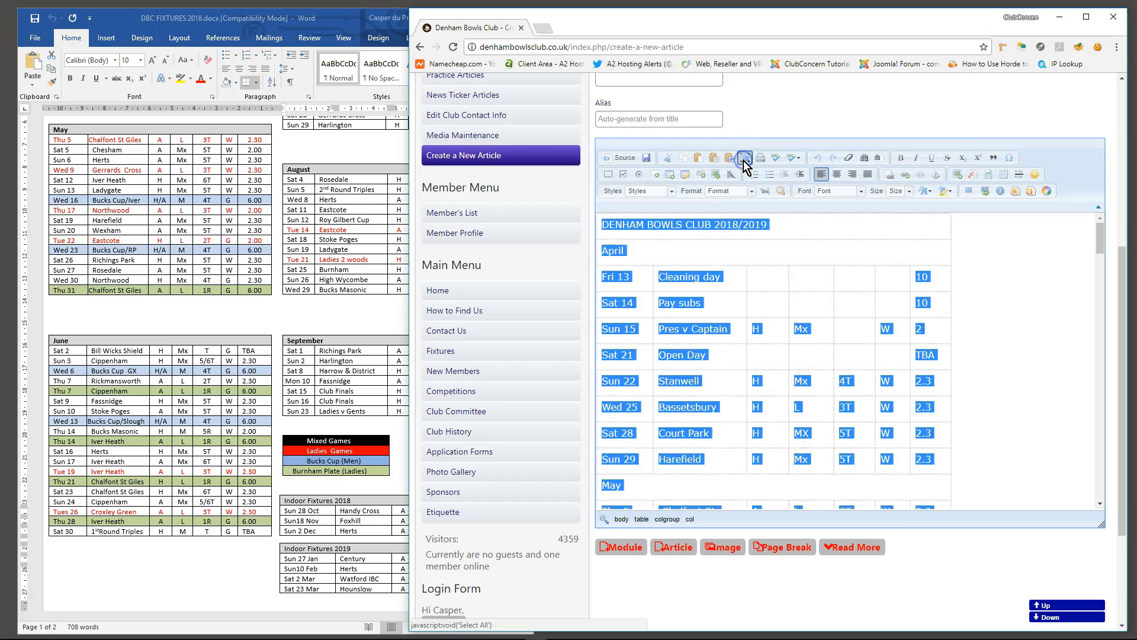
left_click(744, 158)
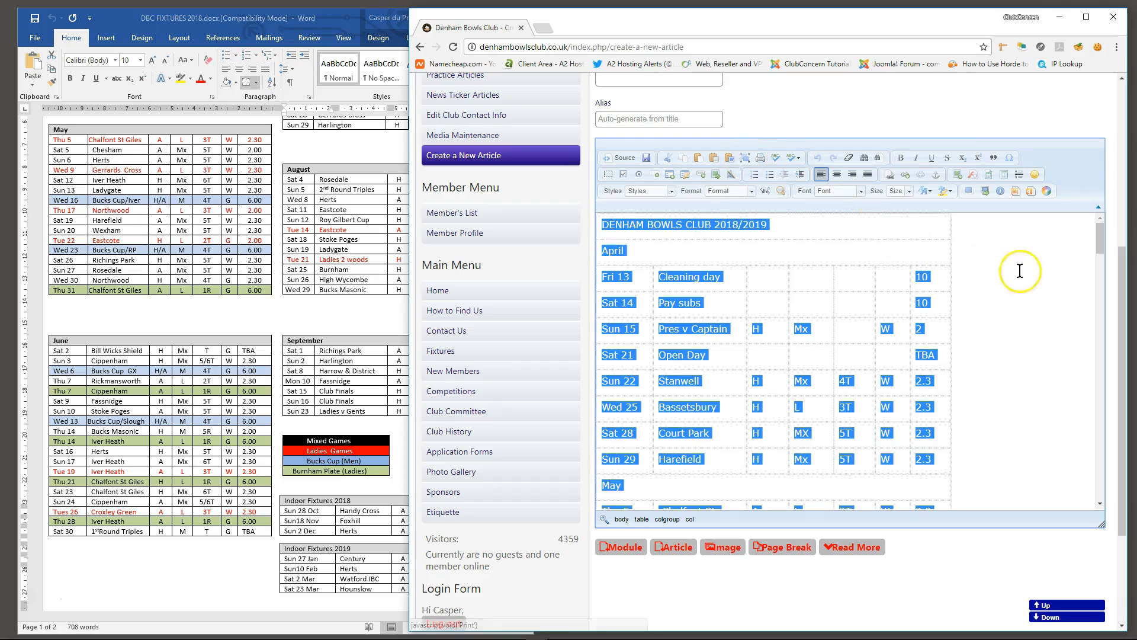
mouse_move(1099, 239)
left_mouse_down()
mouse_move(1094, 493)
mouse_move(1100, 225)
left_mouse_up()
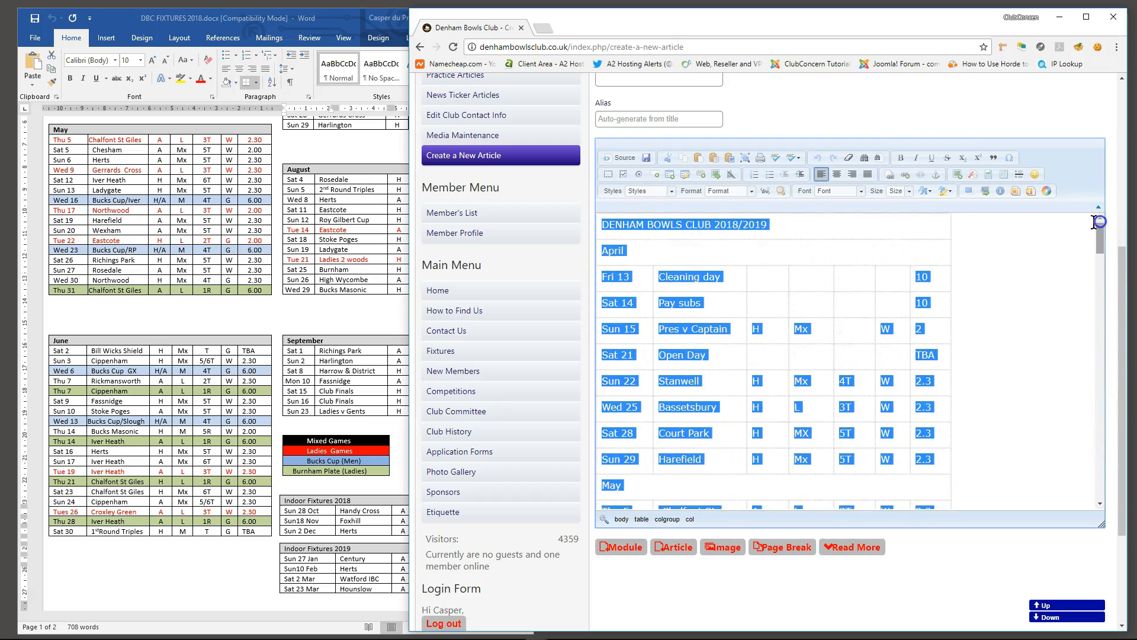
left_click(752, 190)
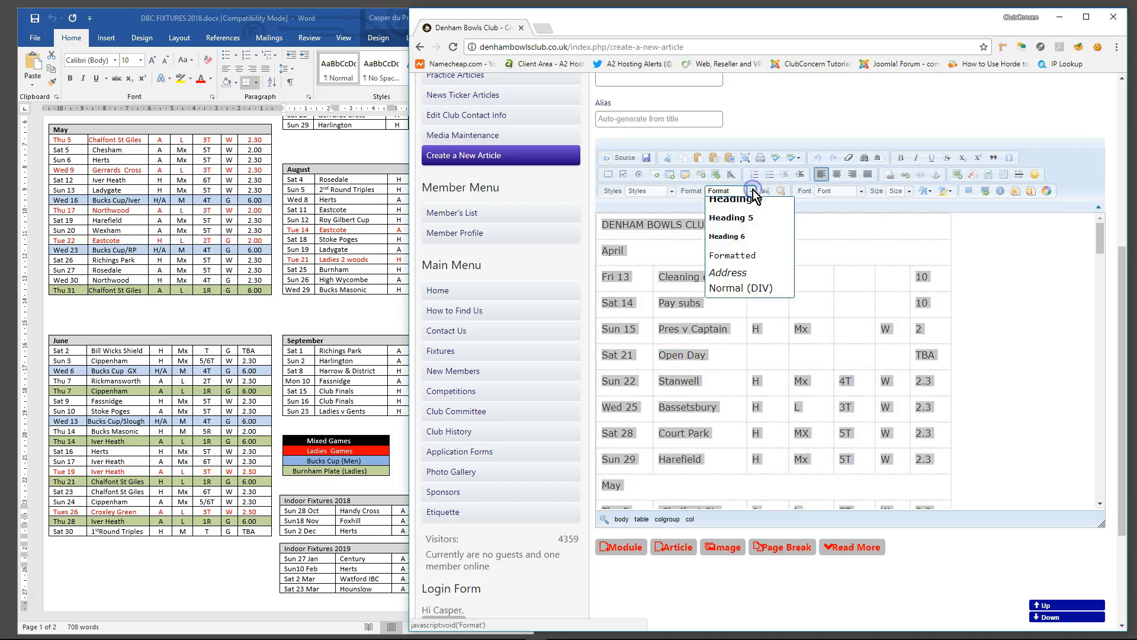
left_click(723, 289)
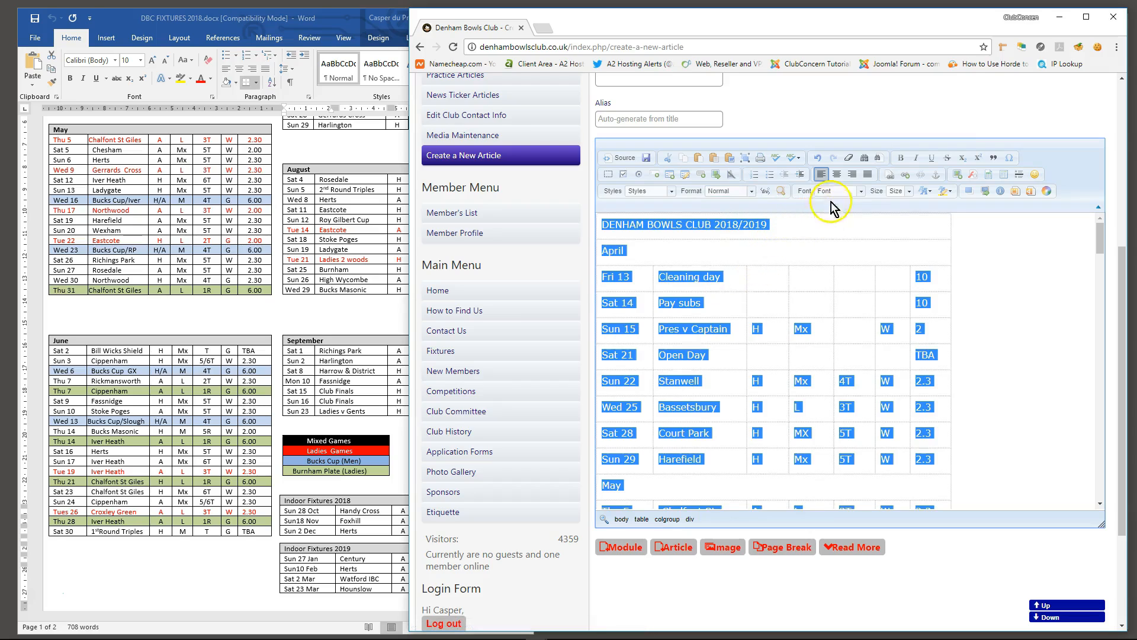
Set the font of the selected fixtures content to Verdana and its size to 16.
left_click(860, 191)
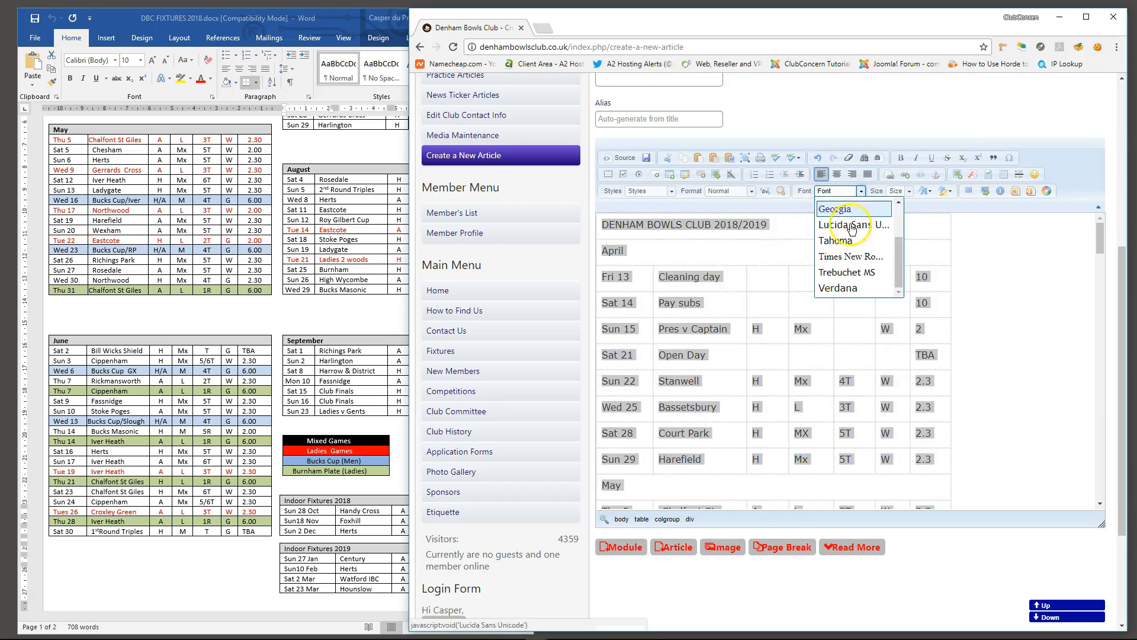
left_click(829, 290)
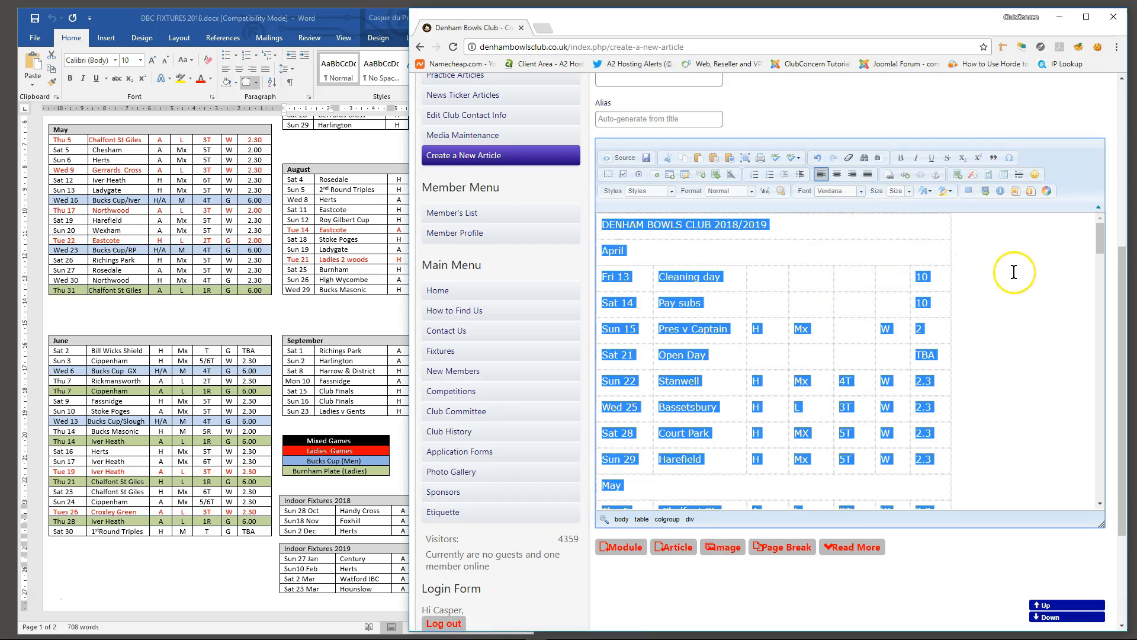
left_click(909, 190)
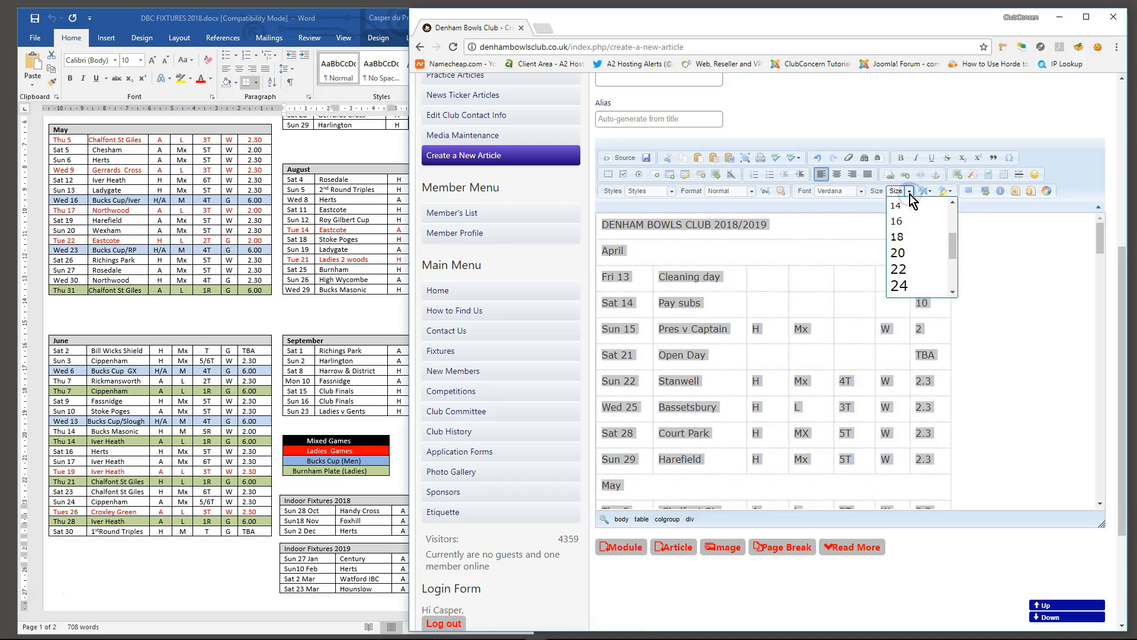
left_click(899, 223)
left_click(985, 315)
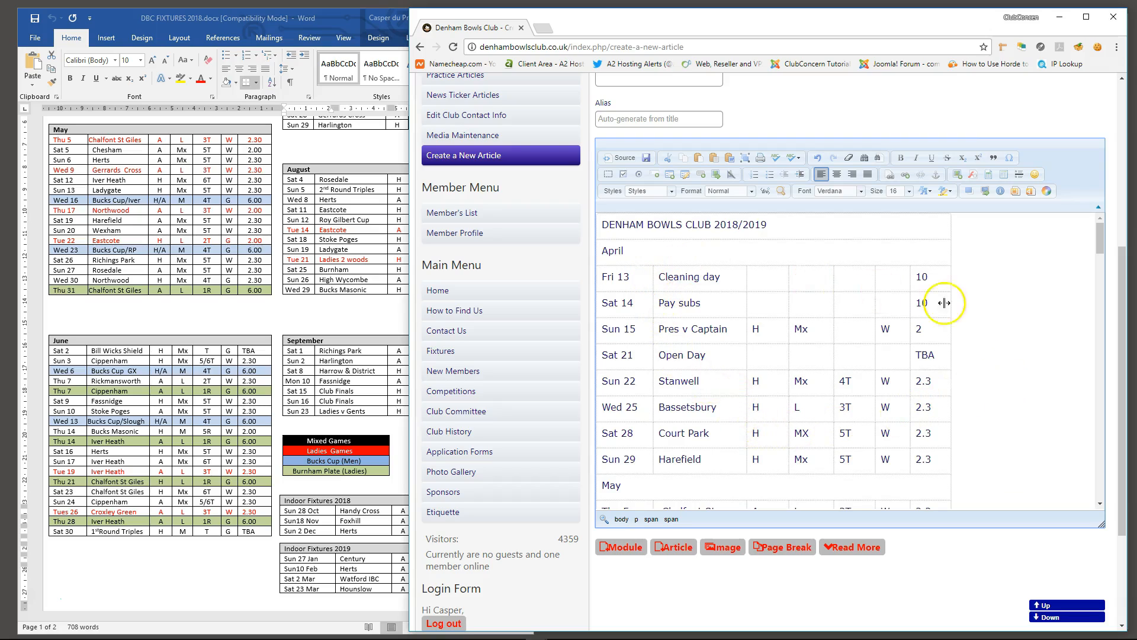
left_click_drag(1099, 233, 1099, 472)
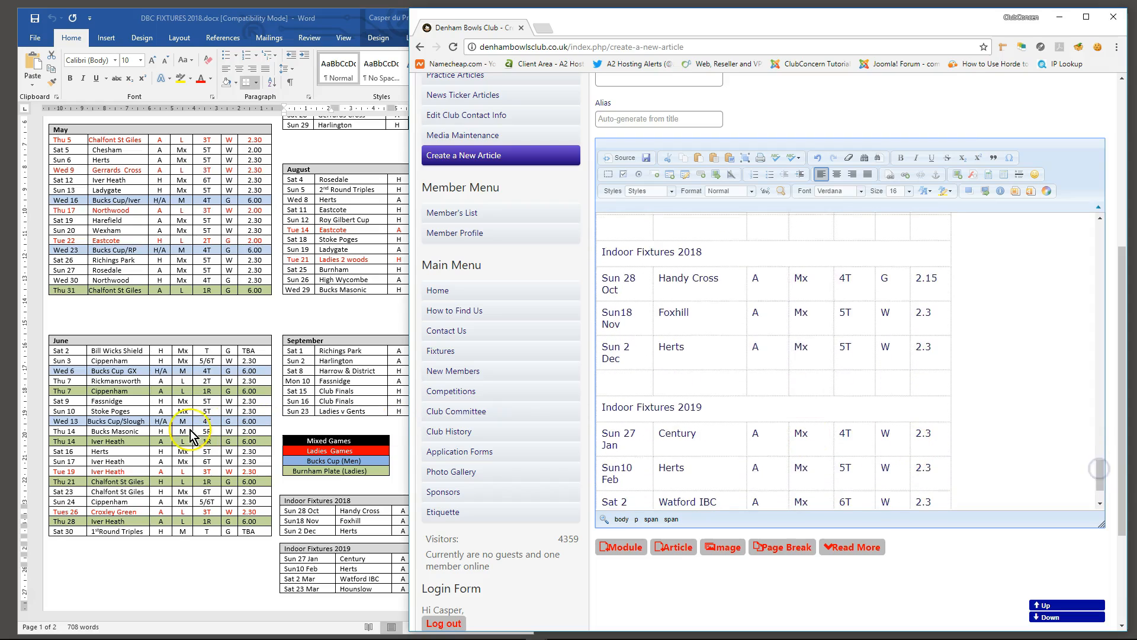
Minimise the Word fixtures document and arrange the Excel fixtures workbook beside the website's article form for comparison.
left_click(342, 148)
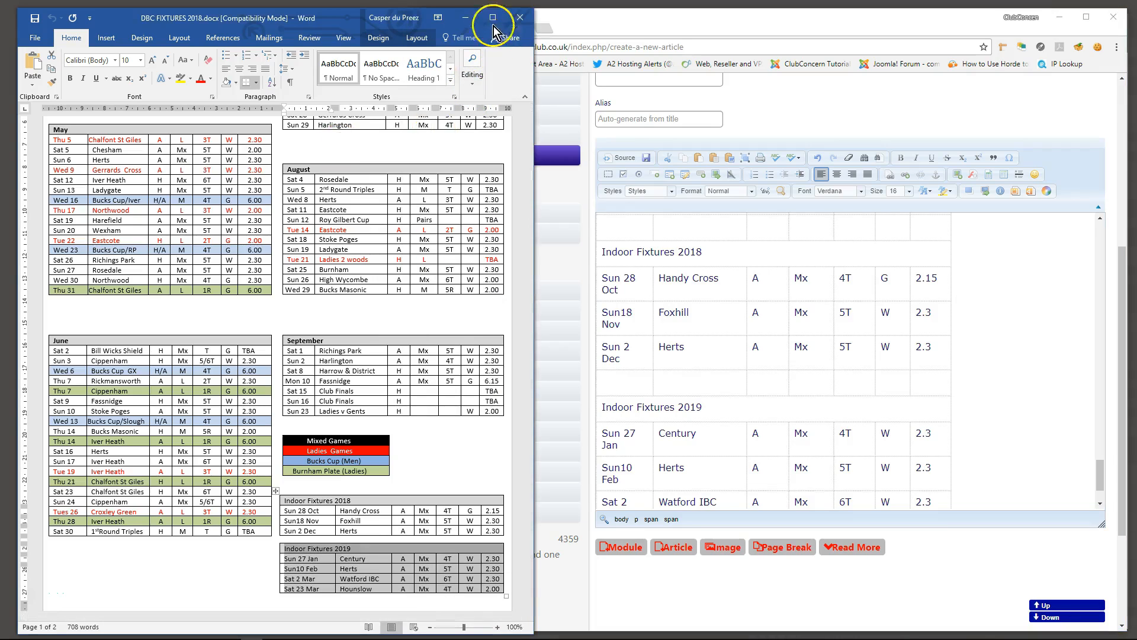
left_click(467, 18)
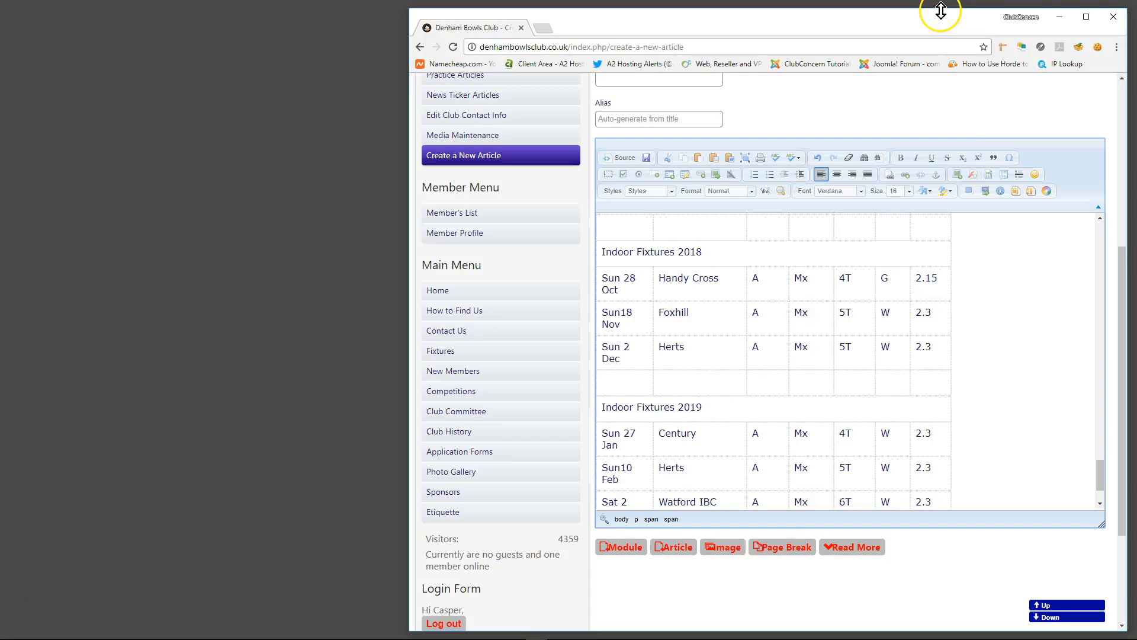
left_click_drag(941, 11, 968, 205)
left_click_drag(983, 53, 469, 37)
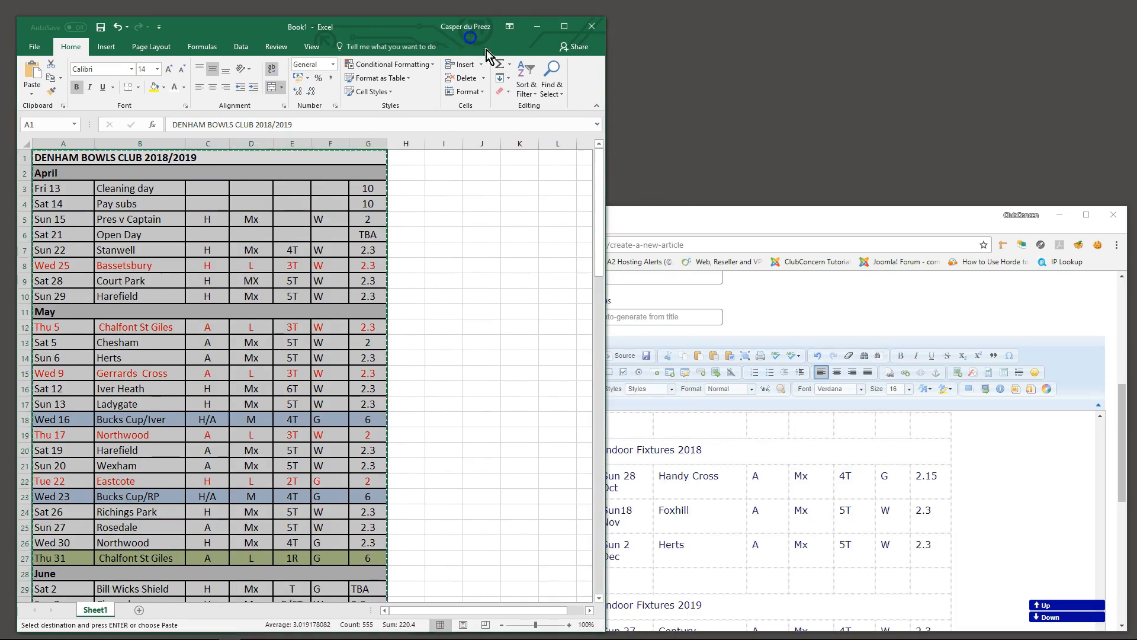
left_click(767, 209)
left_click_drag(766, 196, 755, 21)
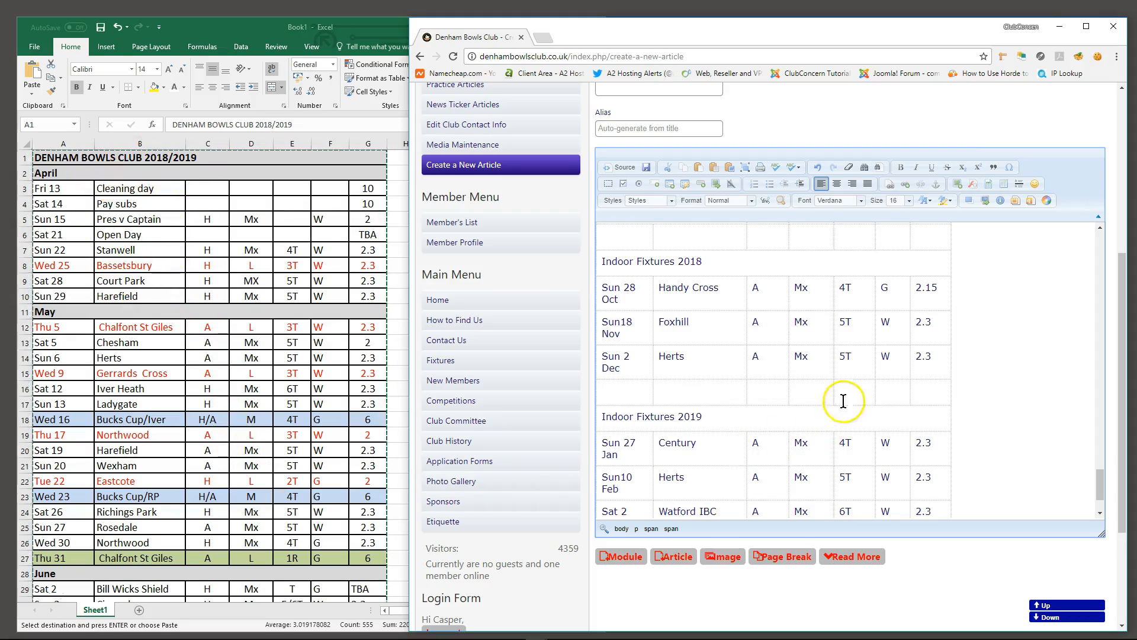
Set the width of the fixtures table in the article to 100 percent.
left_click(973, 376)
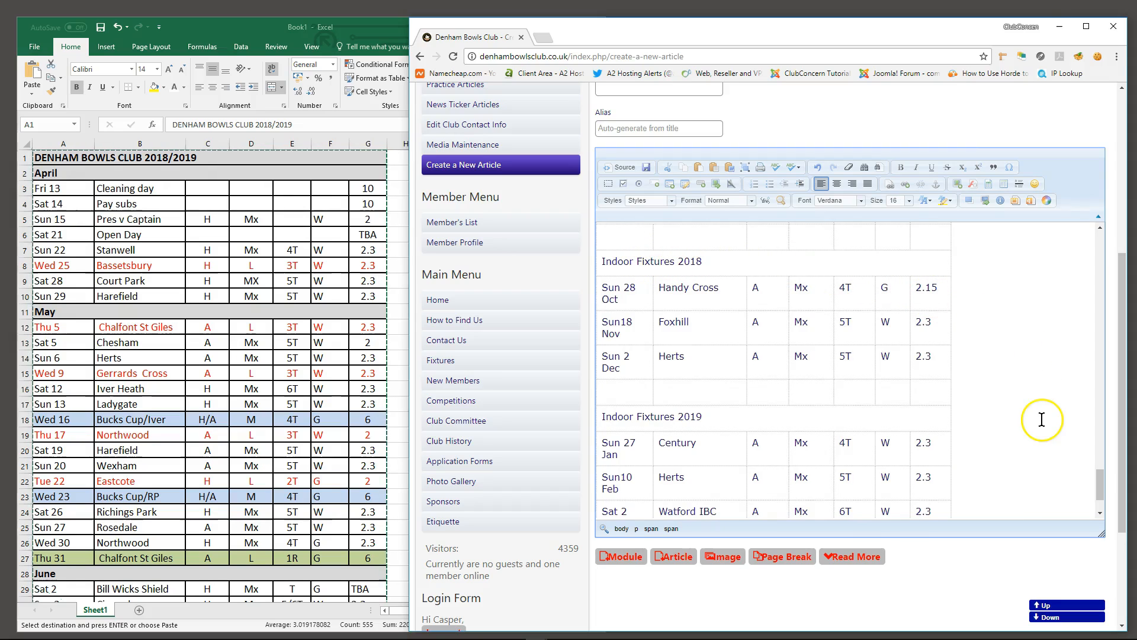
scroll(1041, 415, "up", 1)
scroll(1109, 477, "up", 1)
left_click_drag(1103, 484, 1098, 255)
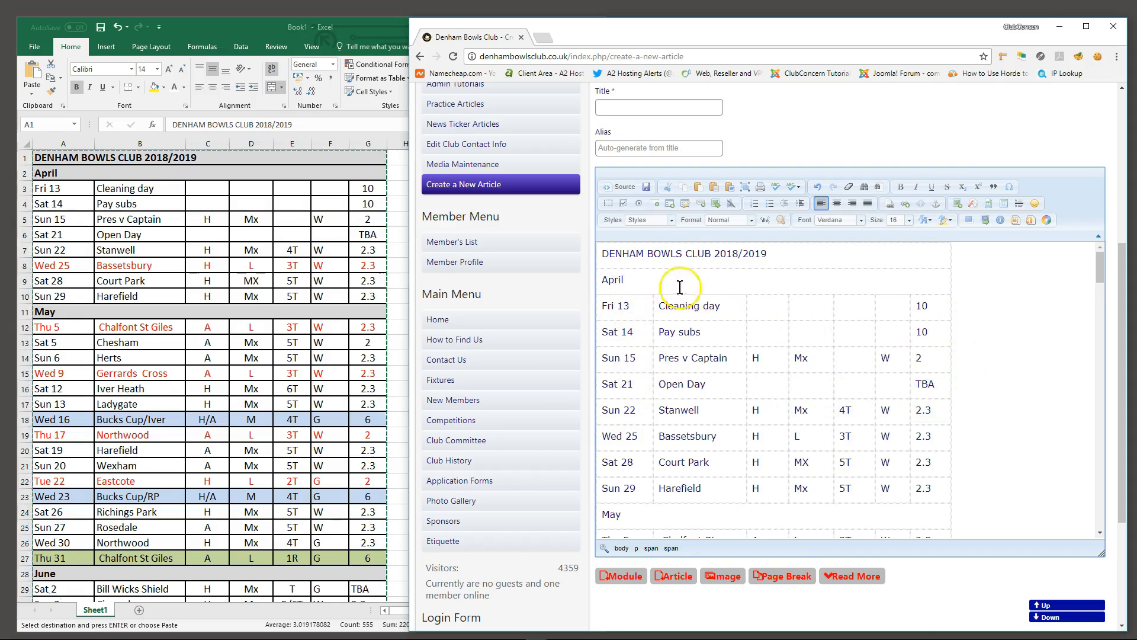
right_click(638, 280)
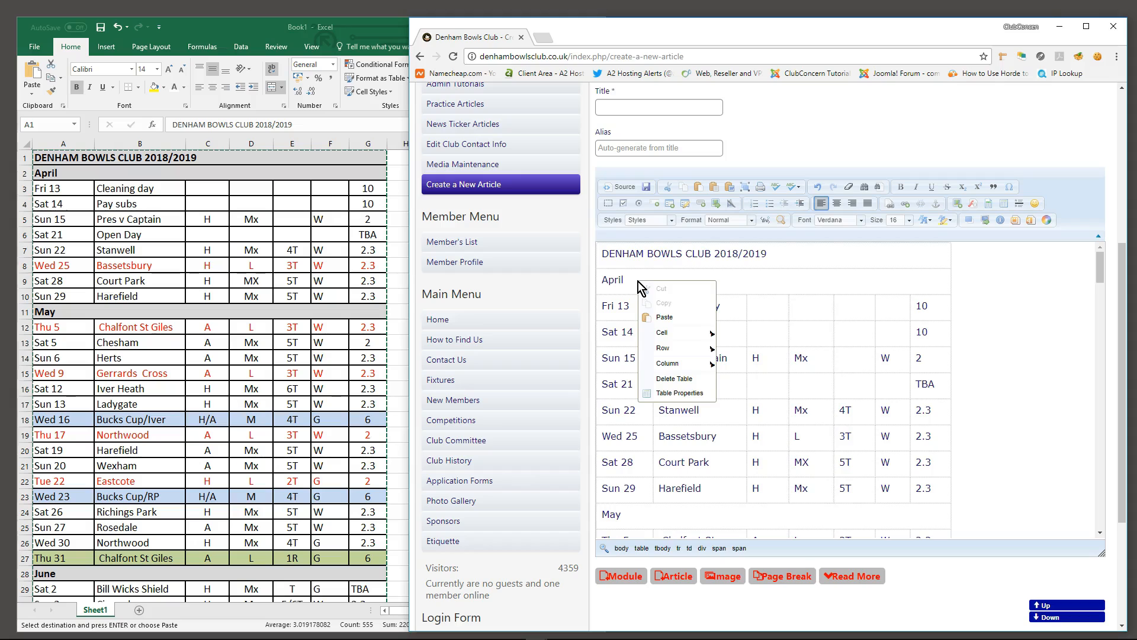
left_click(678, 393)
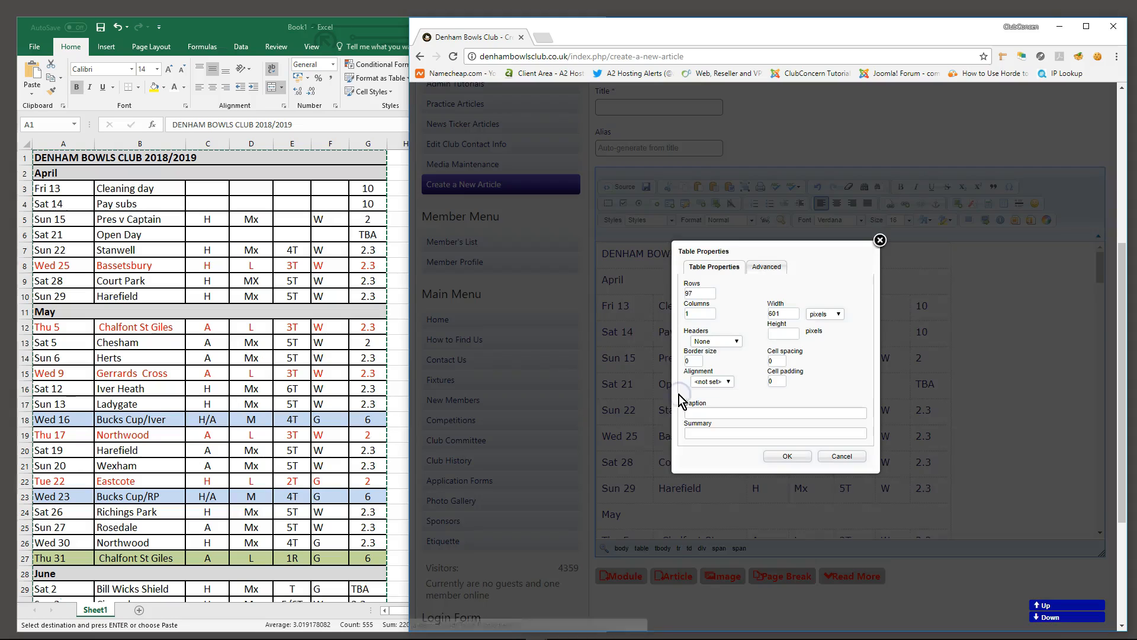
left_click(787, 313)
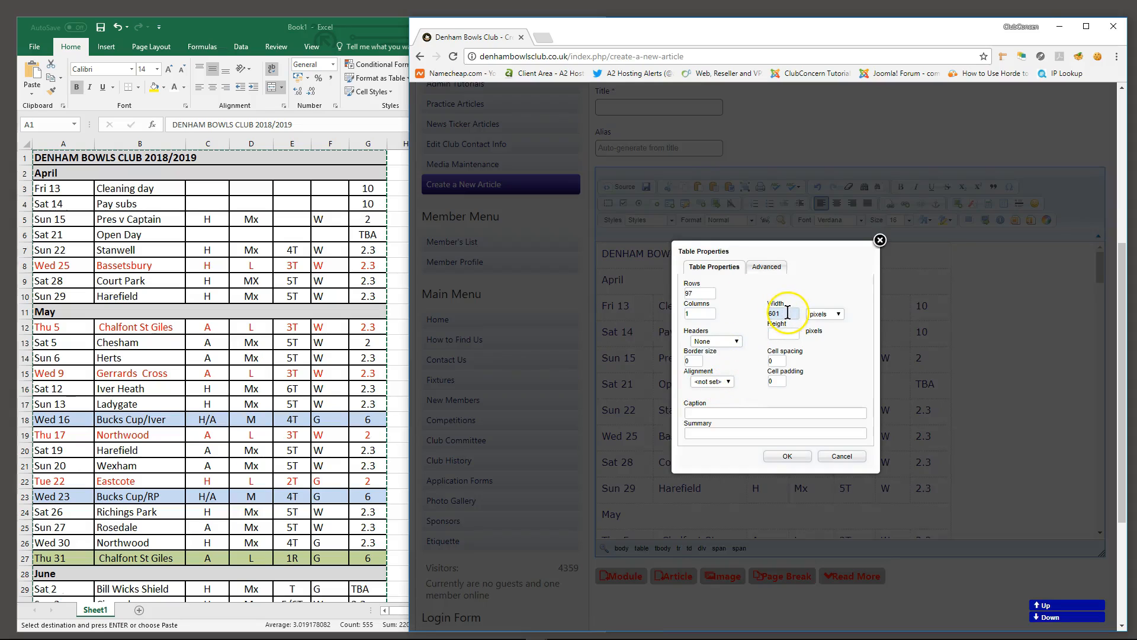
double_click(787, 313)
type("100")
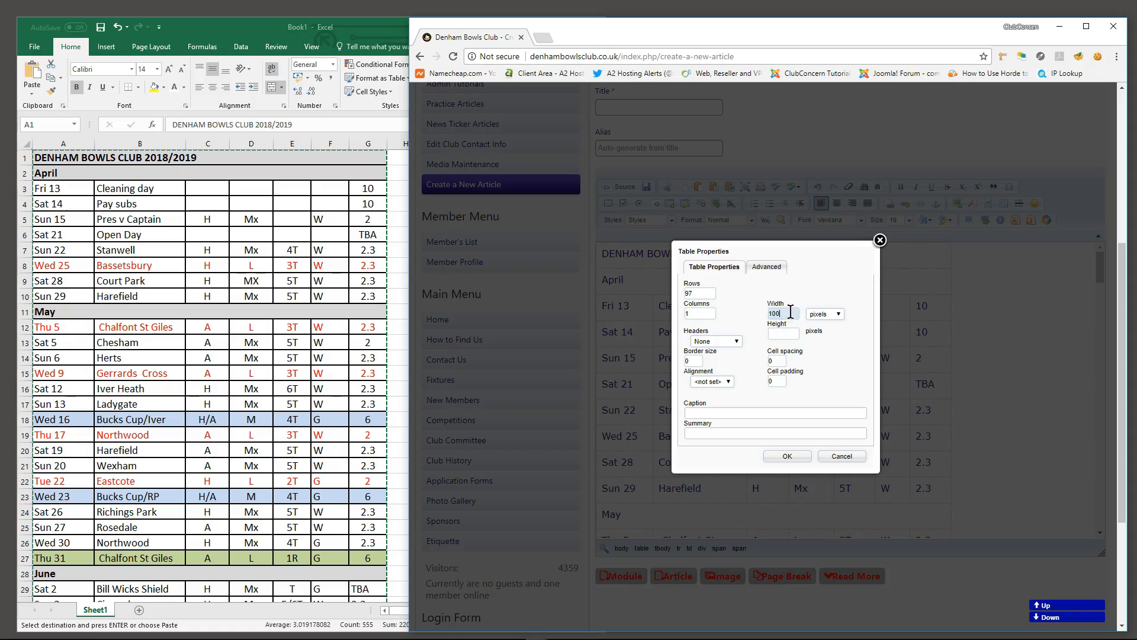
left_click(840, 315)
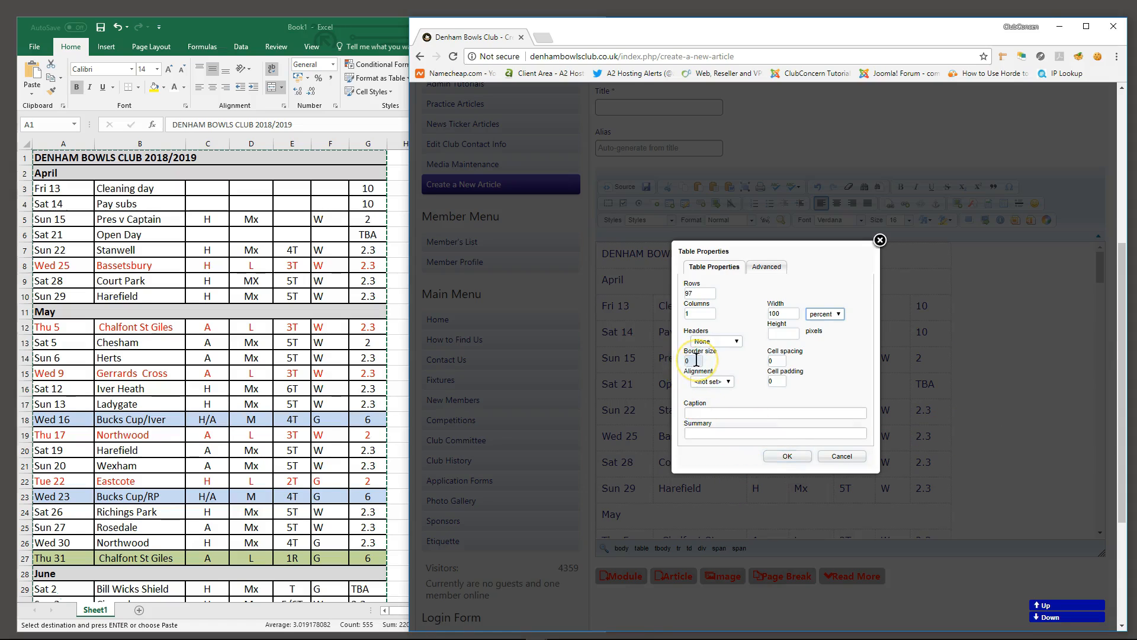
left_click(787, 456)
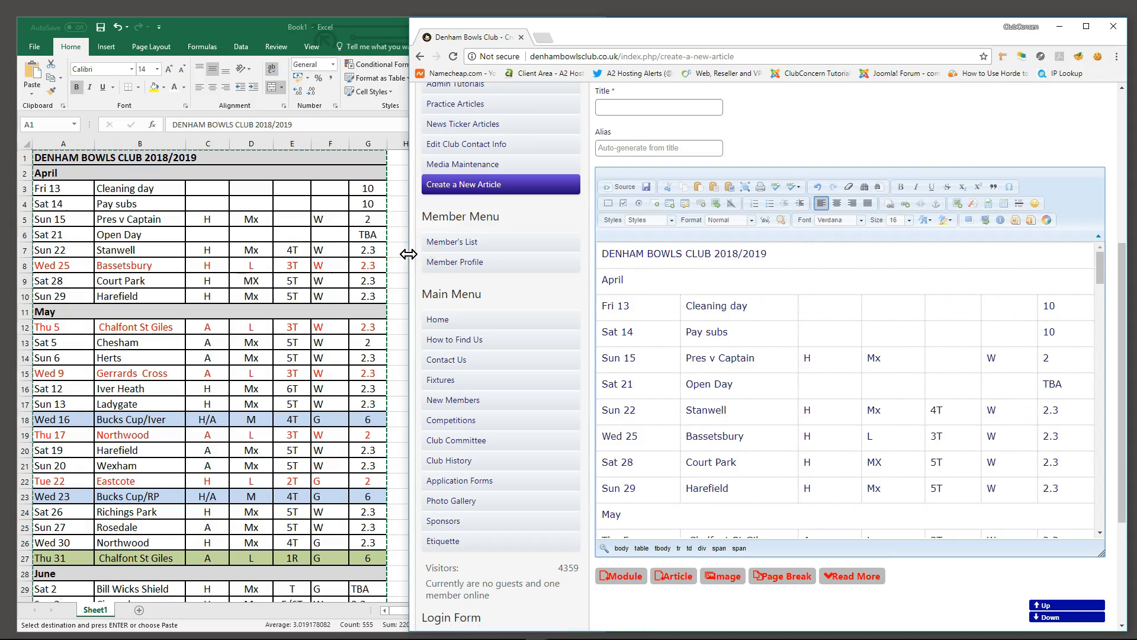
Widen the browser window slightly and narrow the Excel window to its fixtures columns so both fit side by side.
left_click_drag(407, 253, 388, 283)
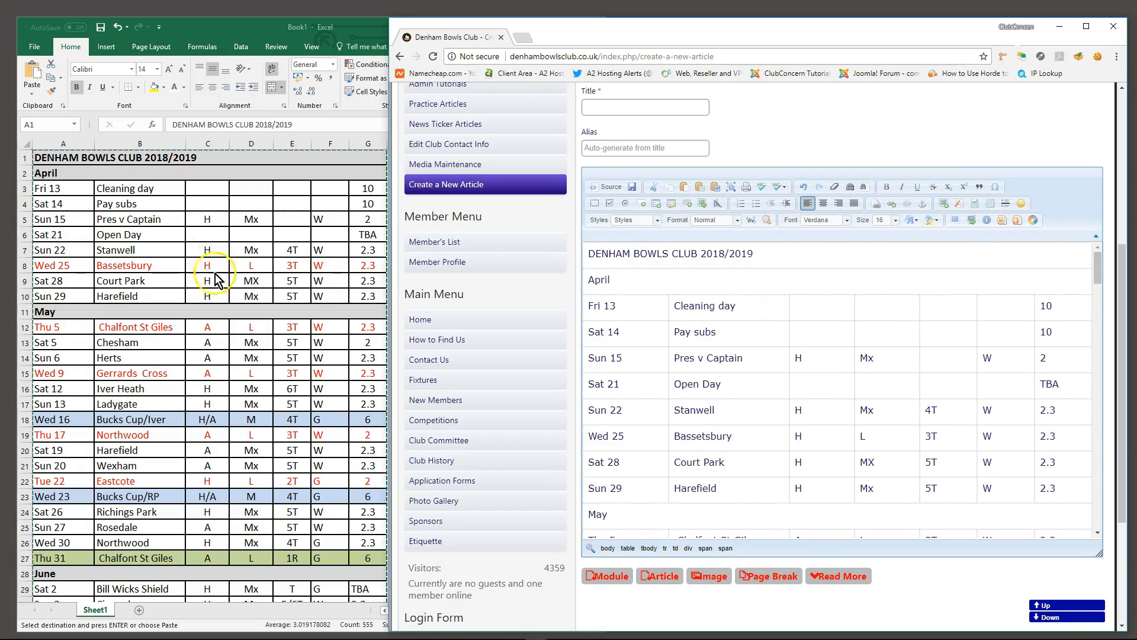
left_click(876, 256)
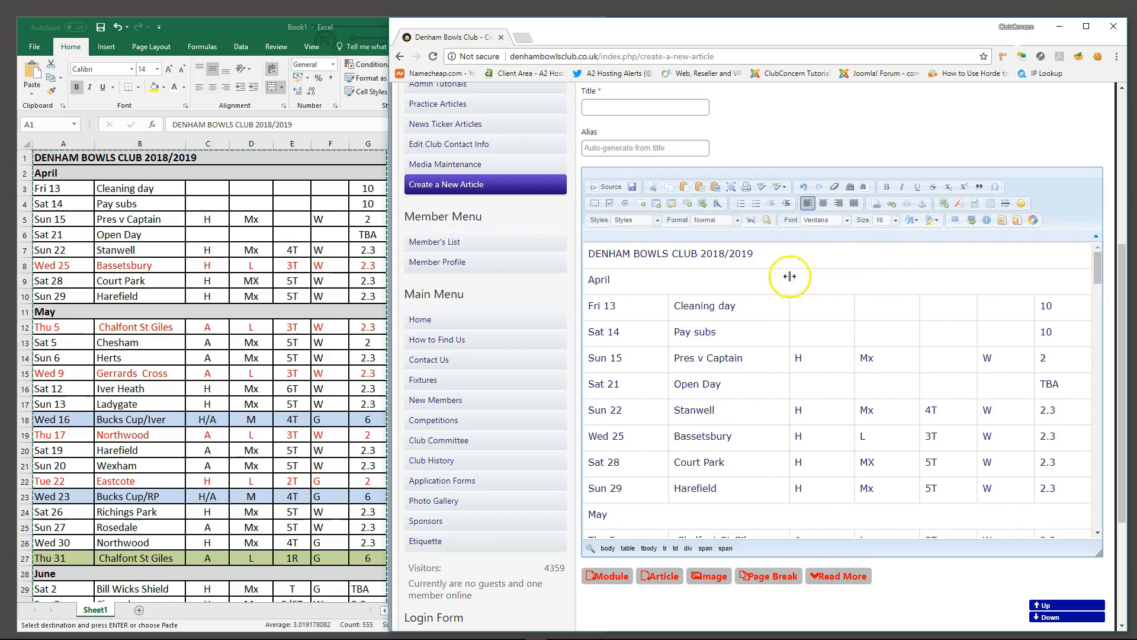
left_click(201, 167)
left_click(459, 170)
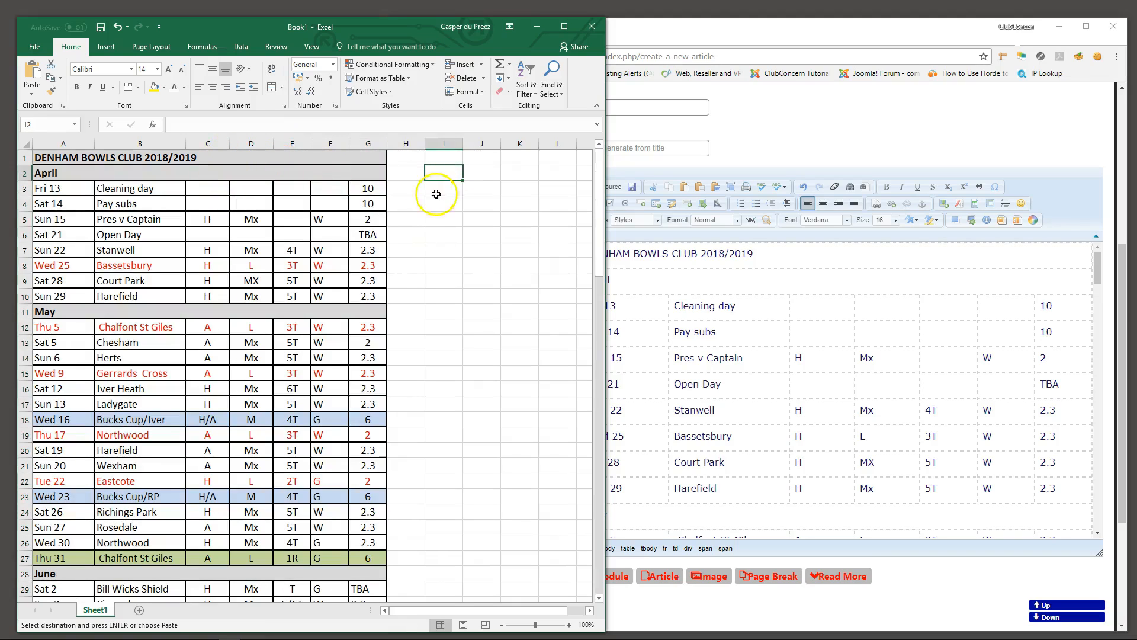
left_click_drag(605, 208, 404, 214)
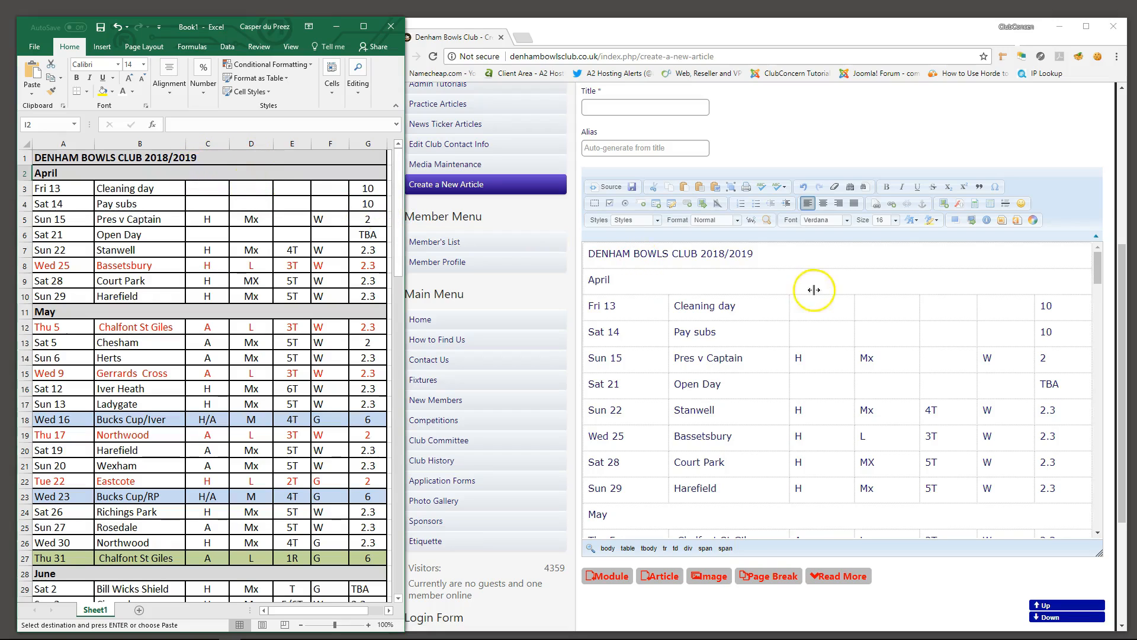
Make the table title "DENHAM BOWLS CLUB 2018/2019" and the April heading in the article bold.
left_click(811, 268)
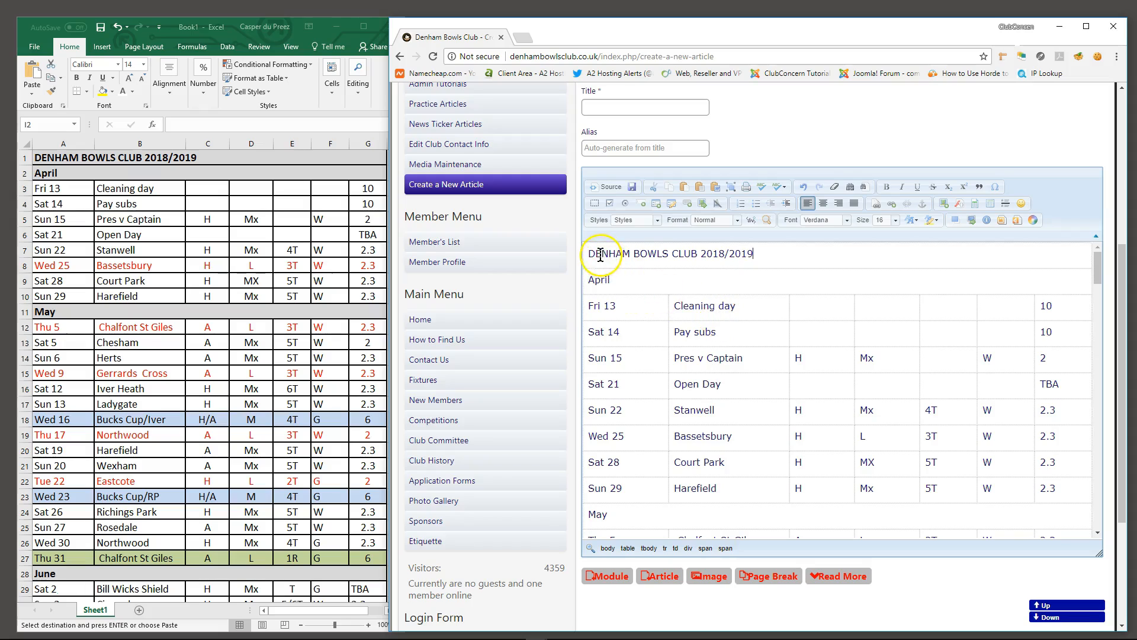
left_click_drag(600, 255, 751, 256)
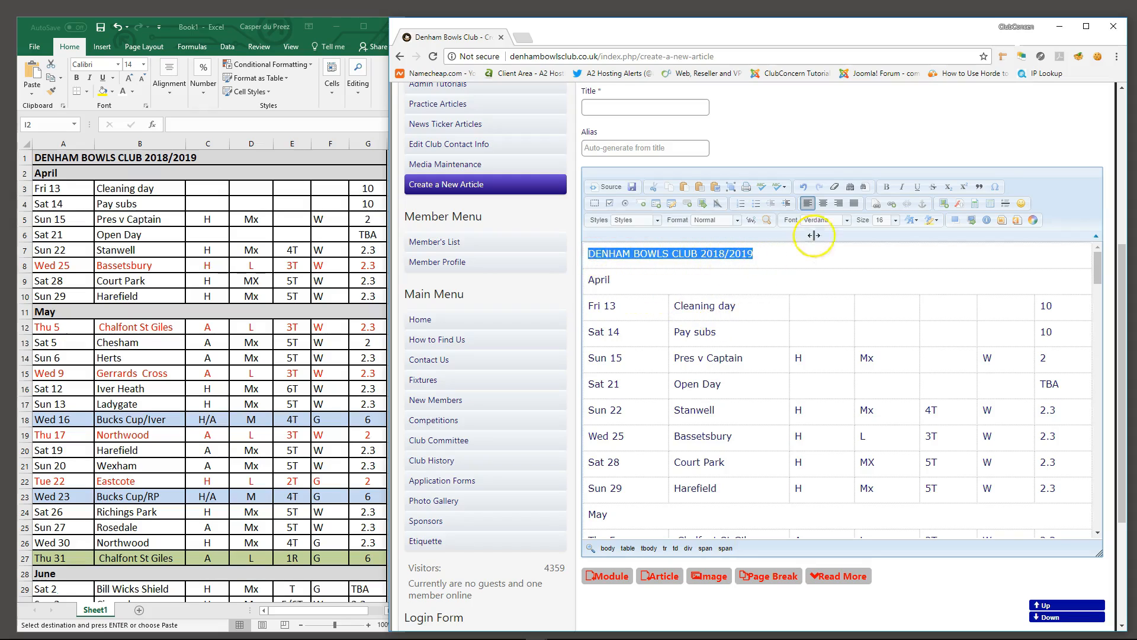
left_click(887, 187)
double_click(596, 280)
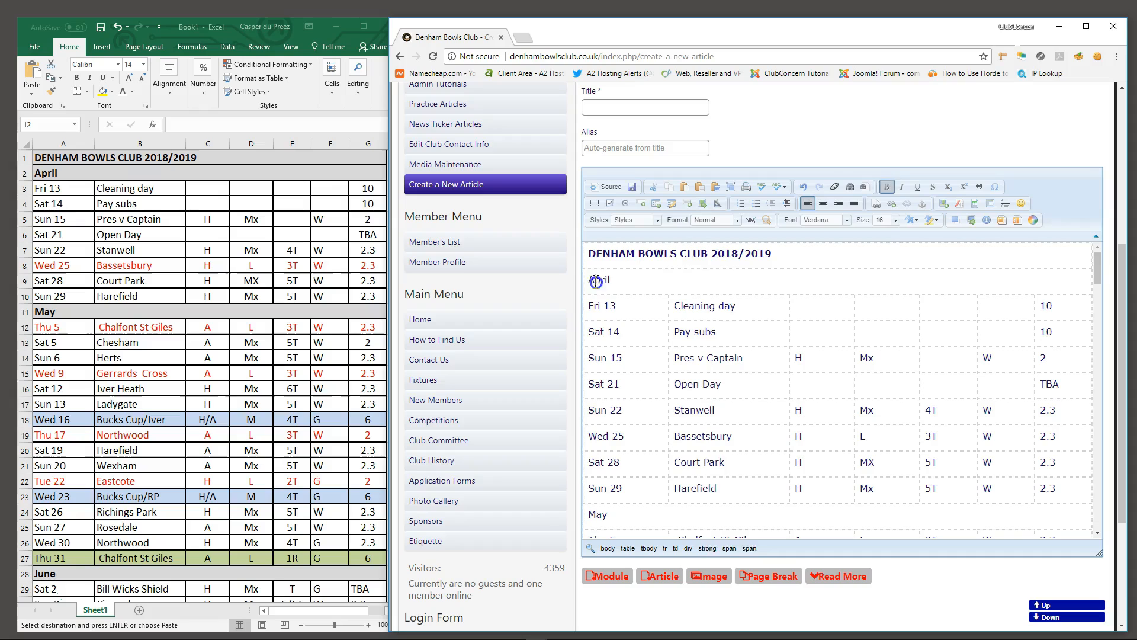
left_click(887, 187)
Make the May and June month headings in the article's fixtures table bold.
scroll(699, 468, "down", 1)
scroll(699, 468, "down", 3)
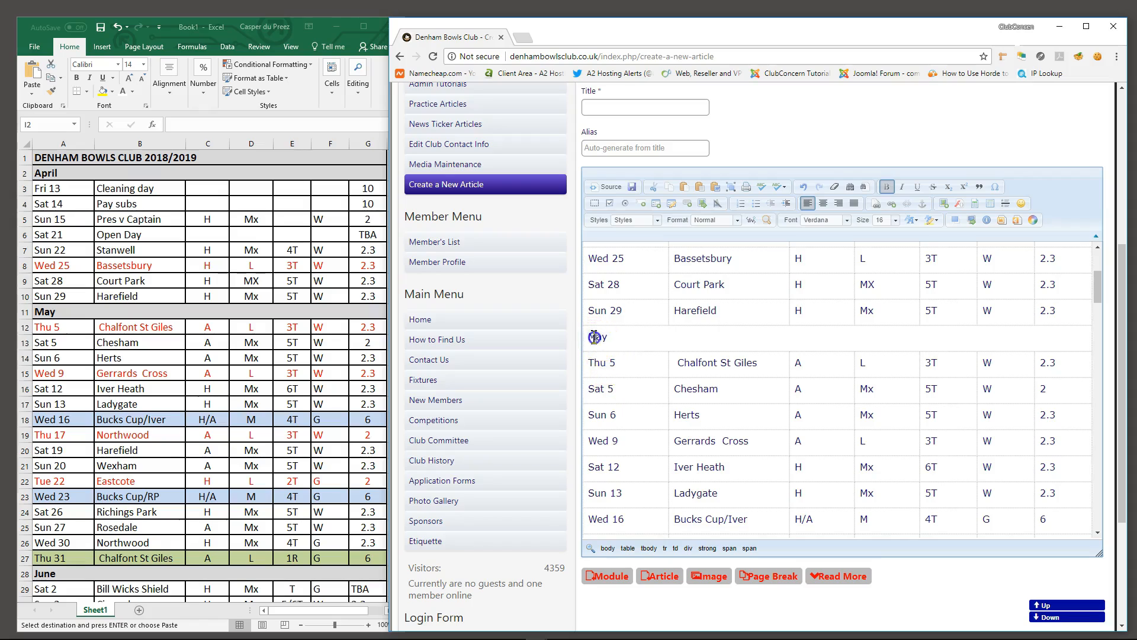
left_click(887, 187)
scroll(667, 440, "down", 2)
scroll(667, 440, "down", 7)
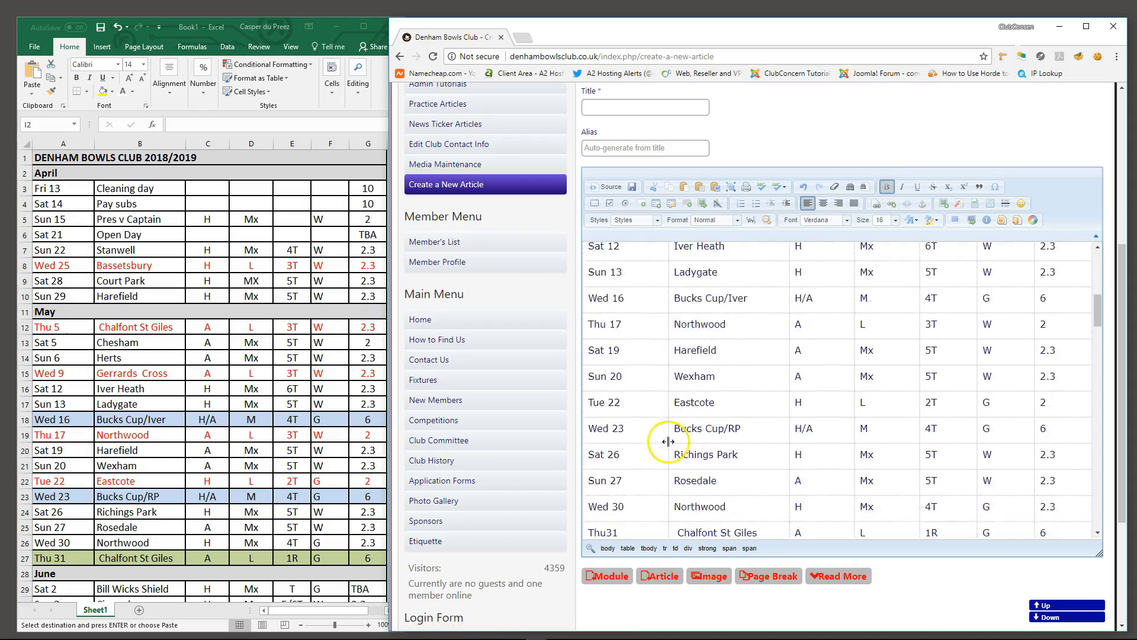
scroll(663, 459, "down", 5)
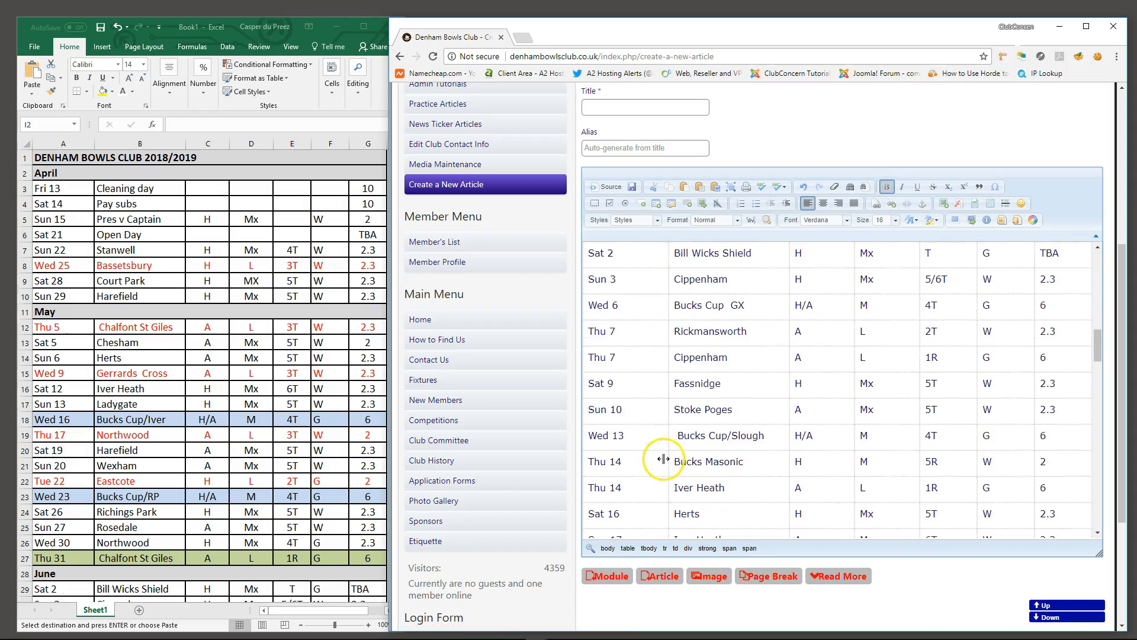
scroll(668, 467, "up", 4)
left_click(607, 292)
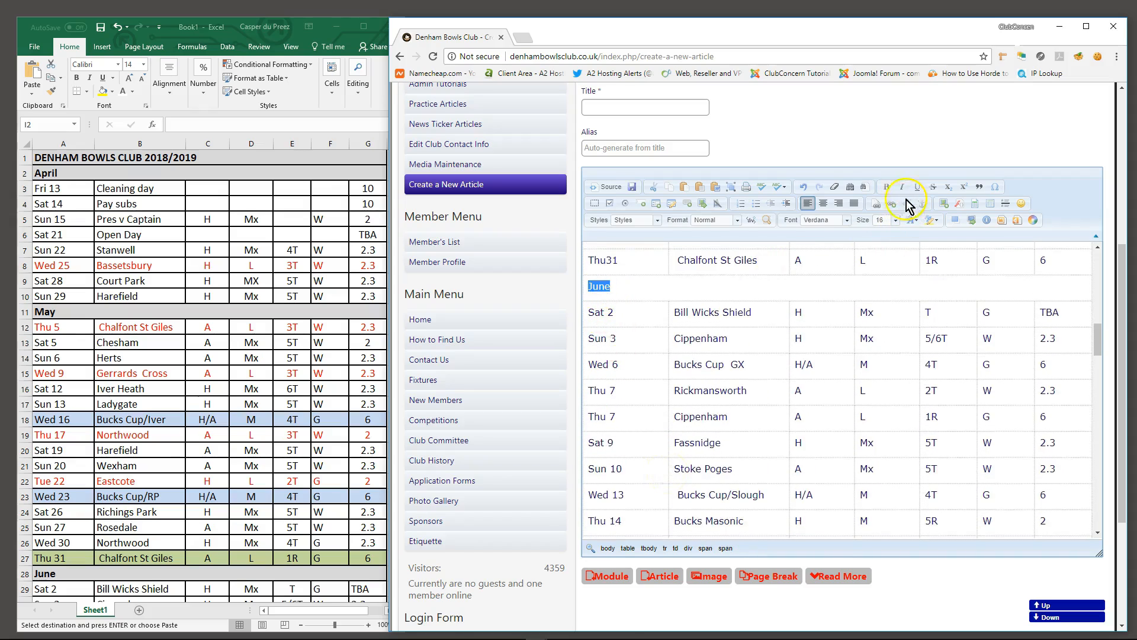
left_click(885, 187)
Make the July month heading in the article's fixtures table bold.
scroll(647, 474, "down", 4)
scroll(662, 459, "down", 1)
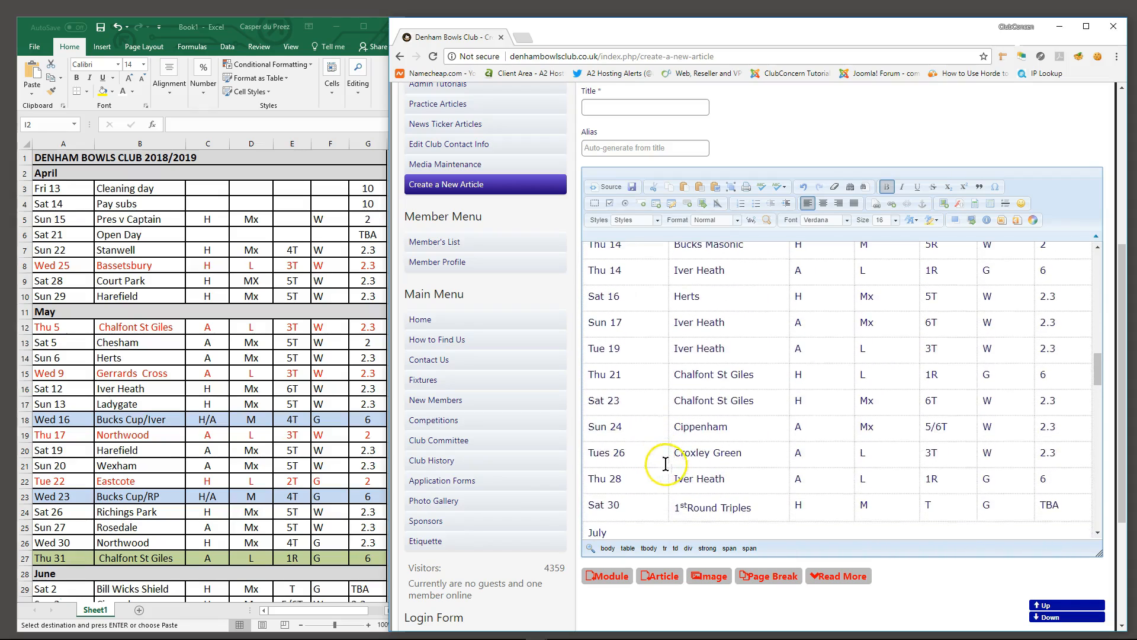
scroll(666, 464, "down", 3)
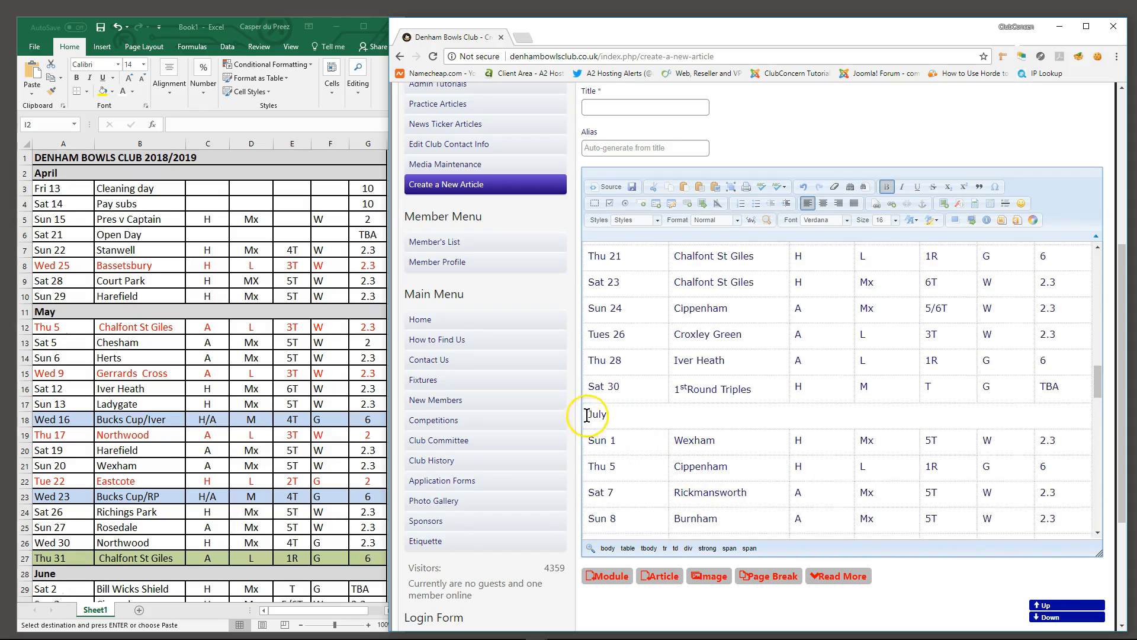
double_click(597, 413)
left_click(886, 187)
Make the August and September month headings in the article's fixtures table bold.
scroll(655, 441, "down", 5)
scroll(697, 448, "down", 5)
double_click(605, 362)
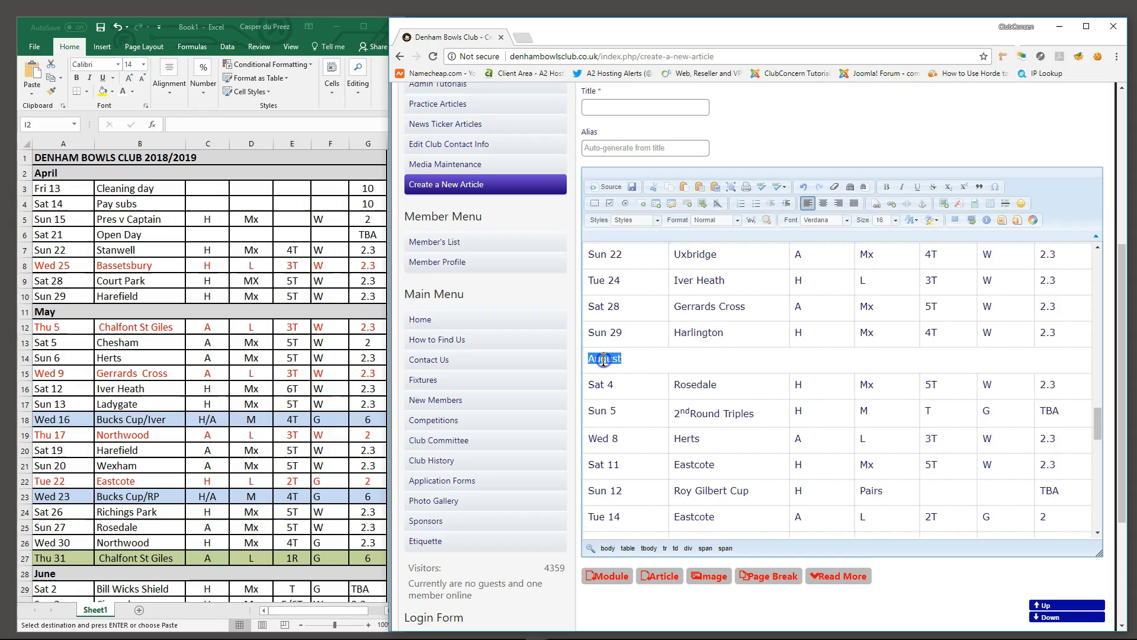
left_click(886, 187)
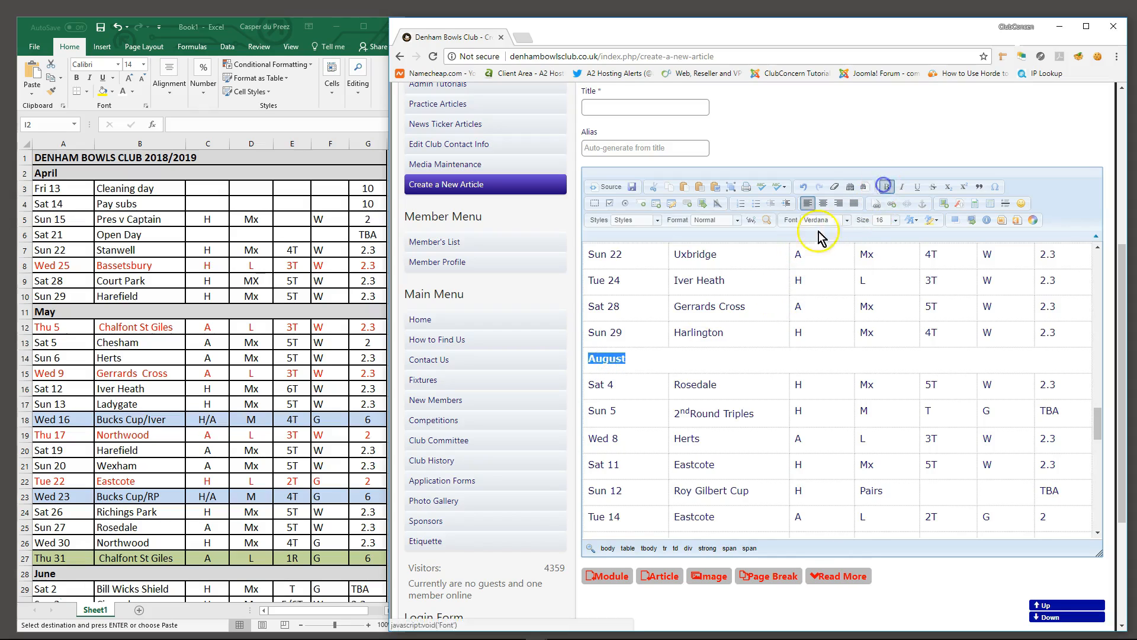
scroll(667, 403, "down", 7)
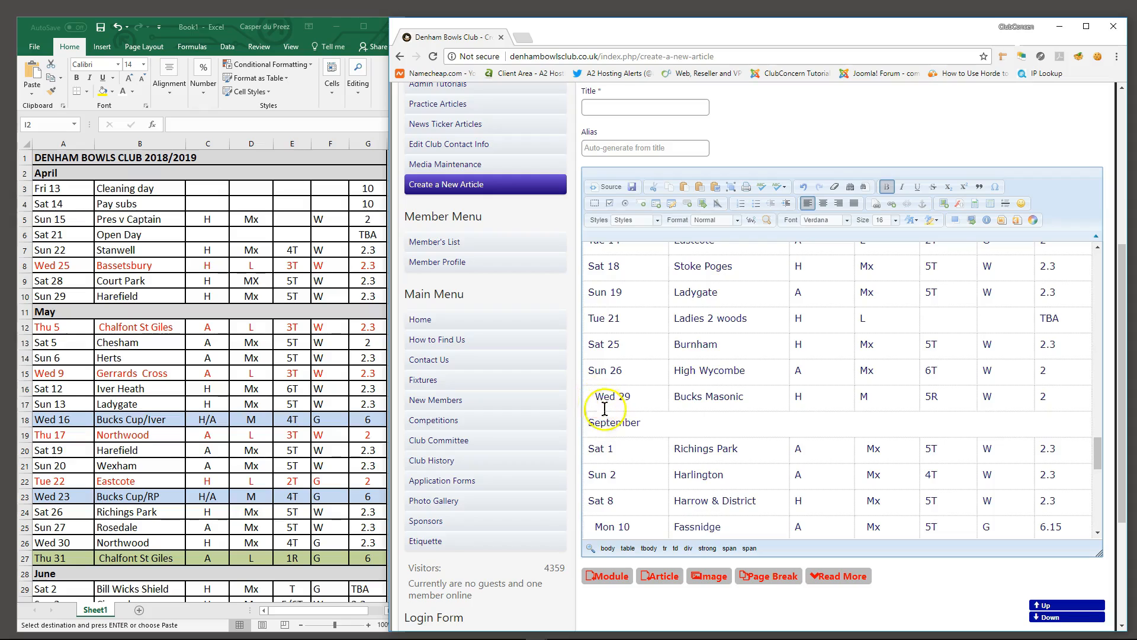
double_click(616, 424)
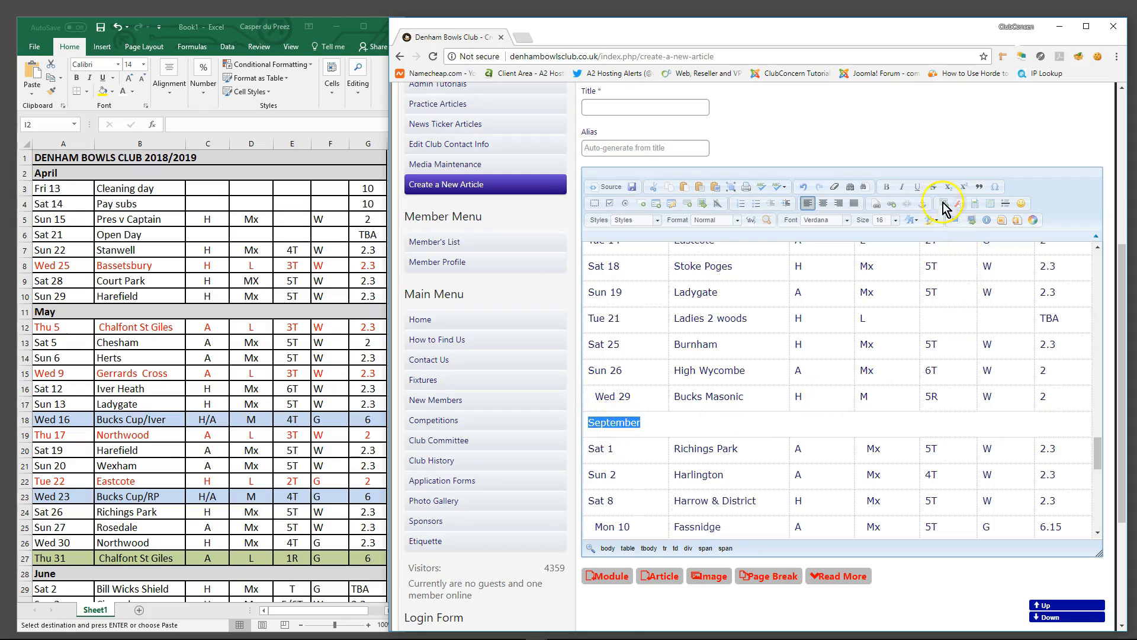
left_click(887, 188)
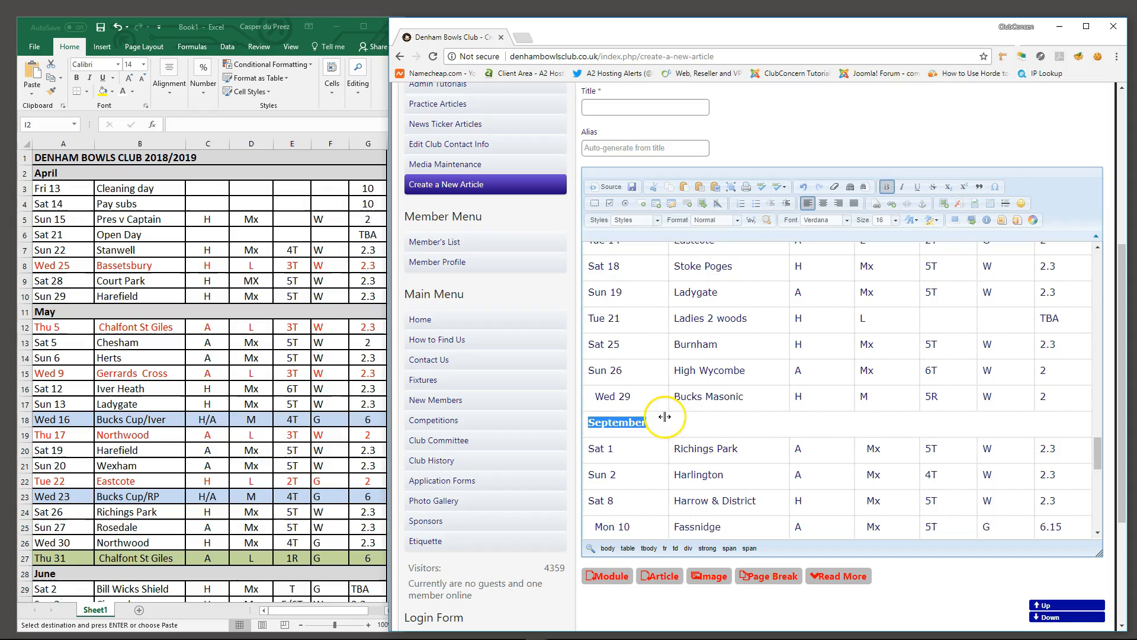
Examine the rest of the article's table and the Excel sheet's formatting from June down to the Indoor Fixtures sections.
left_click(685, 423)
scroll(720, 451, "down", 3)
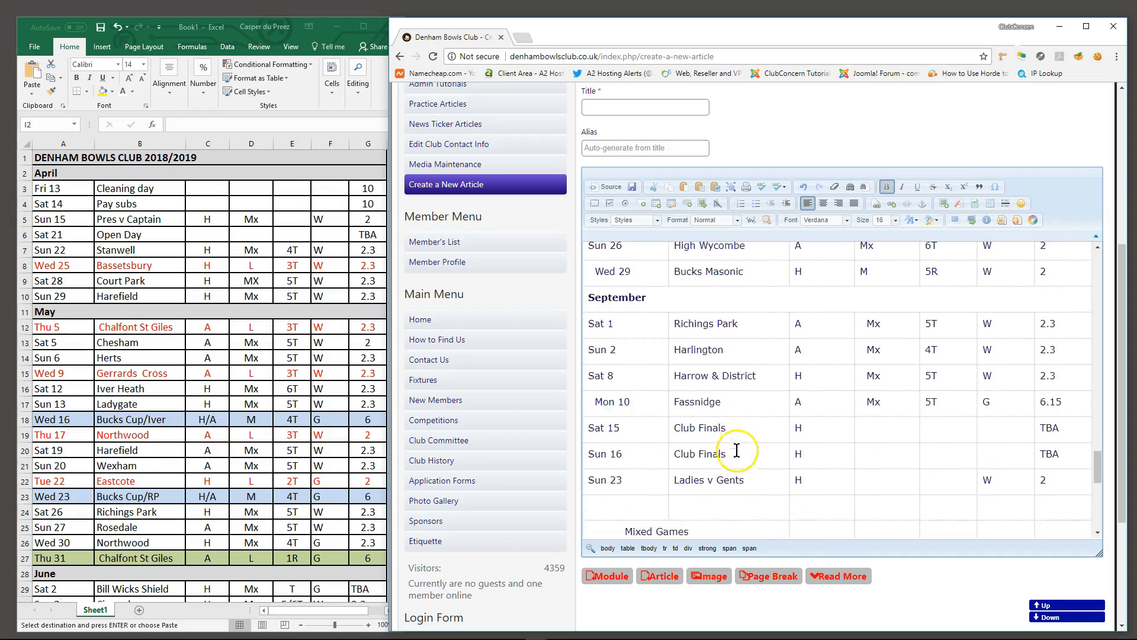
scroll(733, 454, "down", 3)
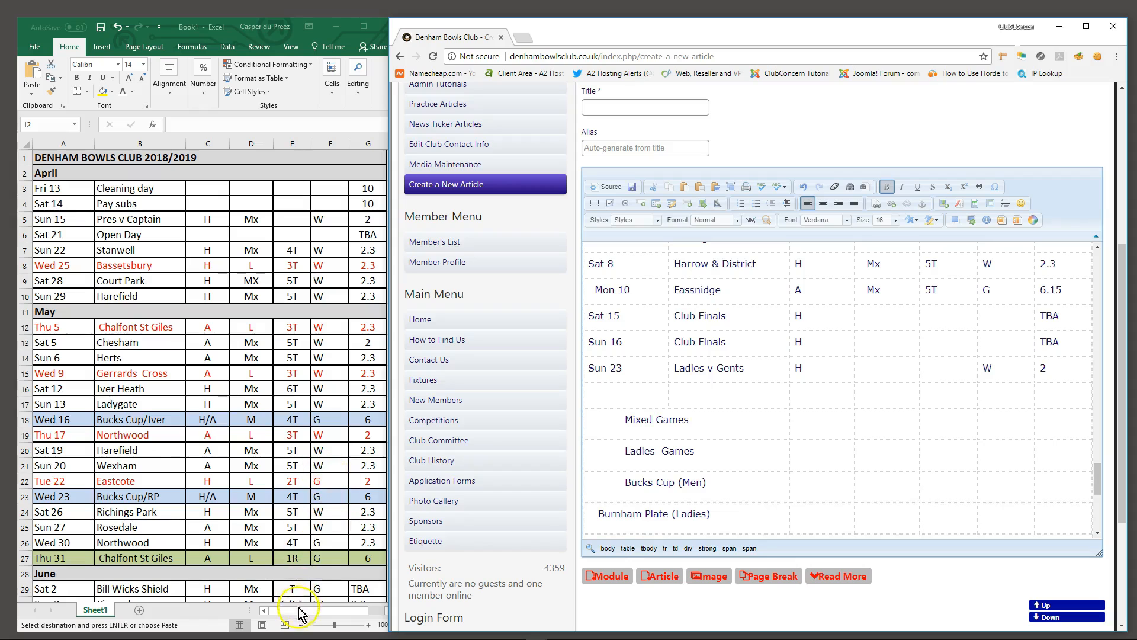
left_click(258, 425)
scroll(278, 435, "down", 7)
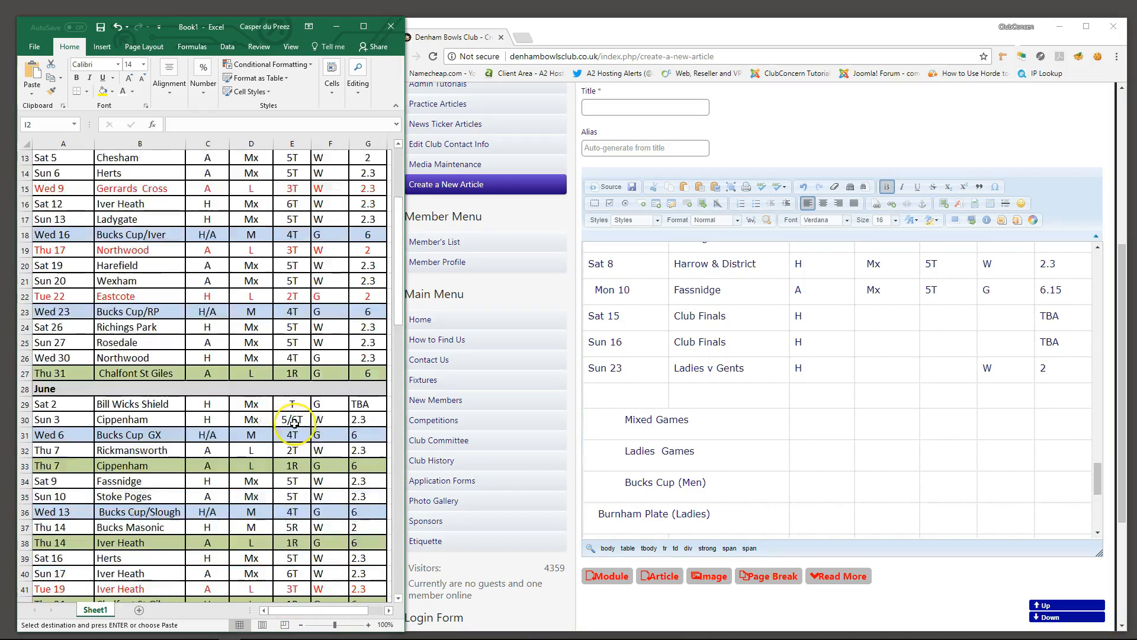
scroll(289, 442, "down", 4)
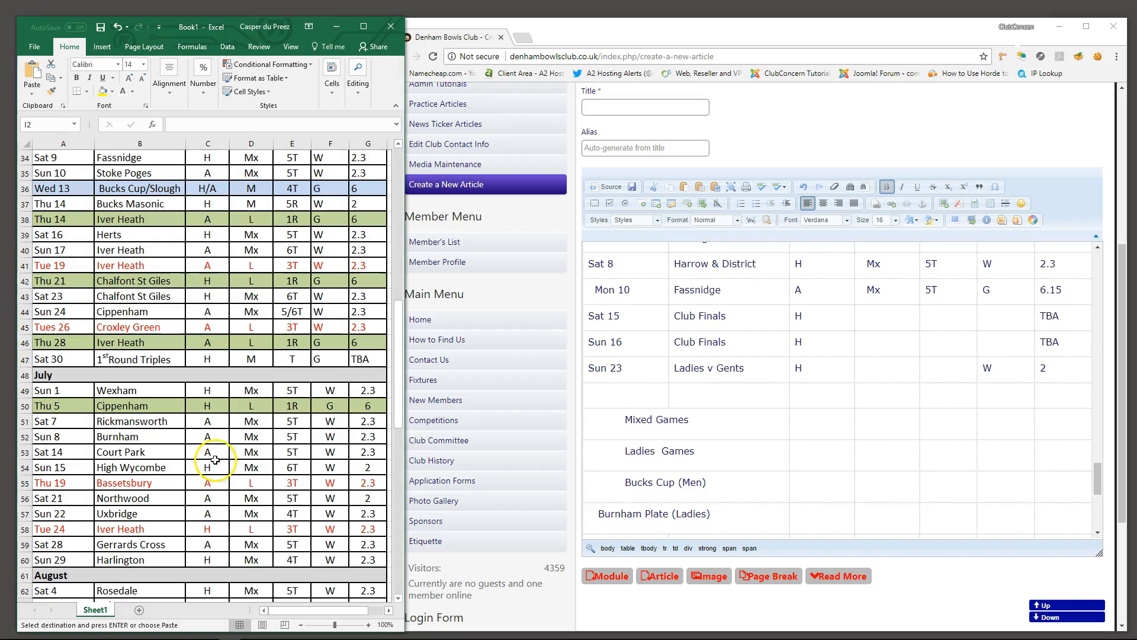
scroll(214, 443, "down", 4)
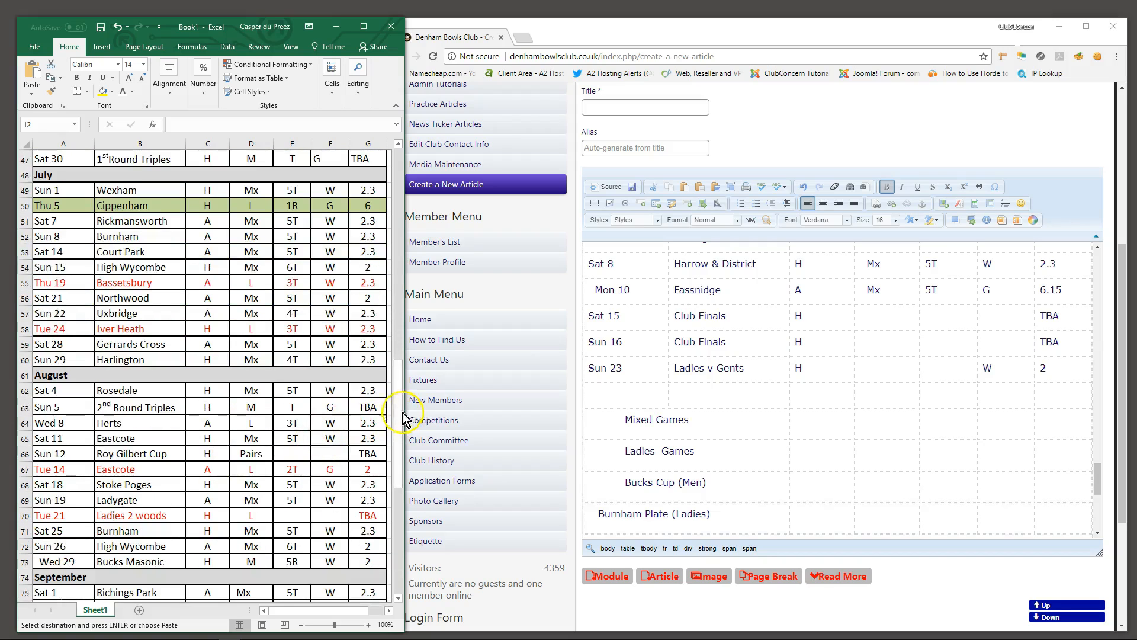
left_click_drag(398, 409, 401, 495)
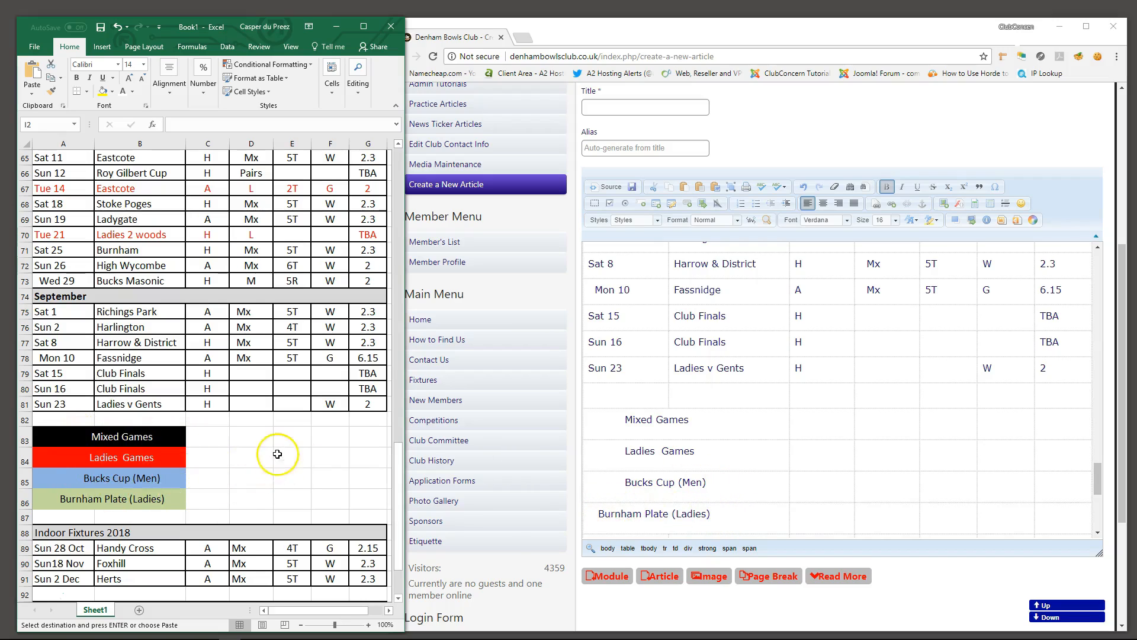
scroll(277, 474, "down", 3)
Make the "Indoor Fixtures 2018" and "Indoor Fixtures 2019" headings in the browser article's table bold.
left_click(853, 462)
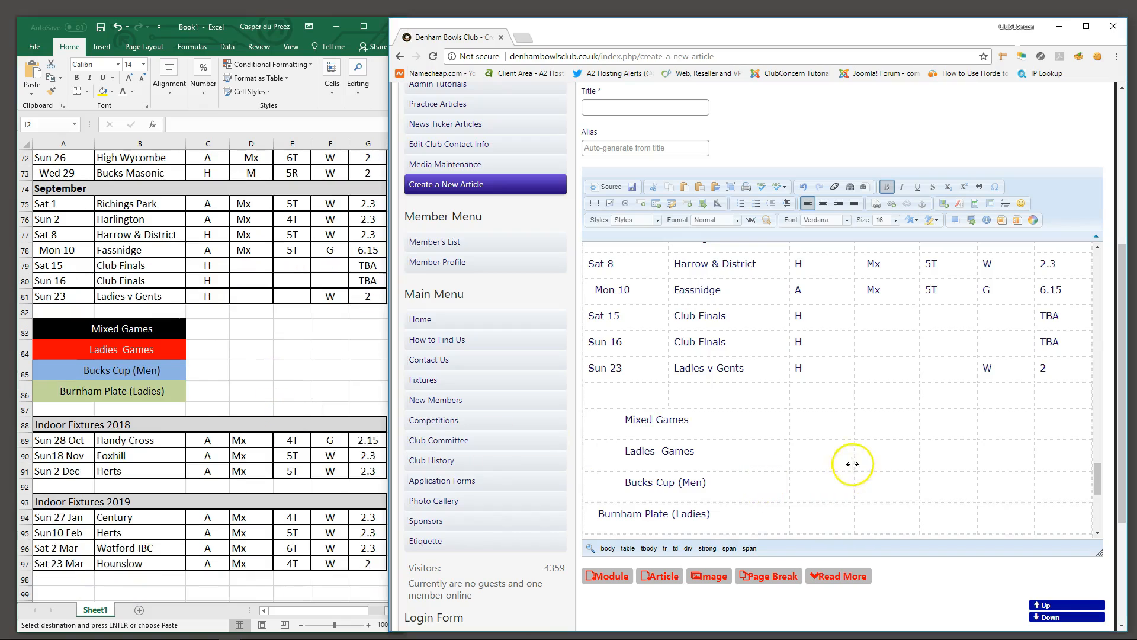
scroll(814, 453, "down", 3)
scroll(817, 453, "down", 1)
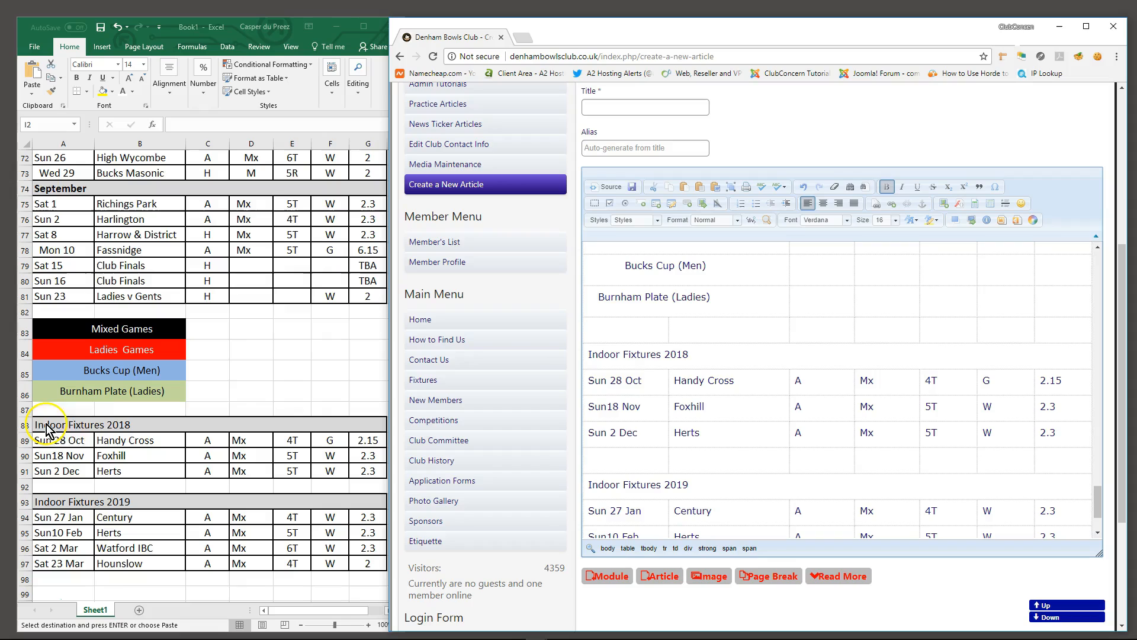
left_click_drag(601, 354, 752, 337)
left_click(888, 187)
left_click(600, 485)
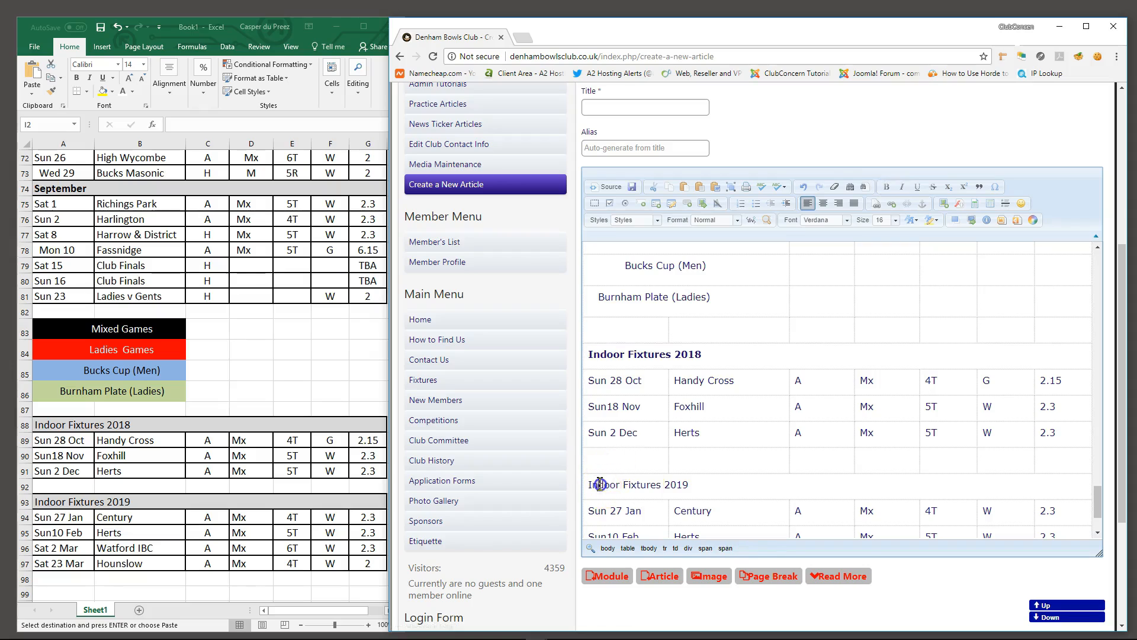
left_click_drag(589, 484, 677, 484)
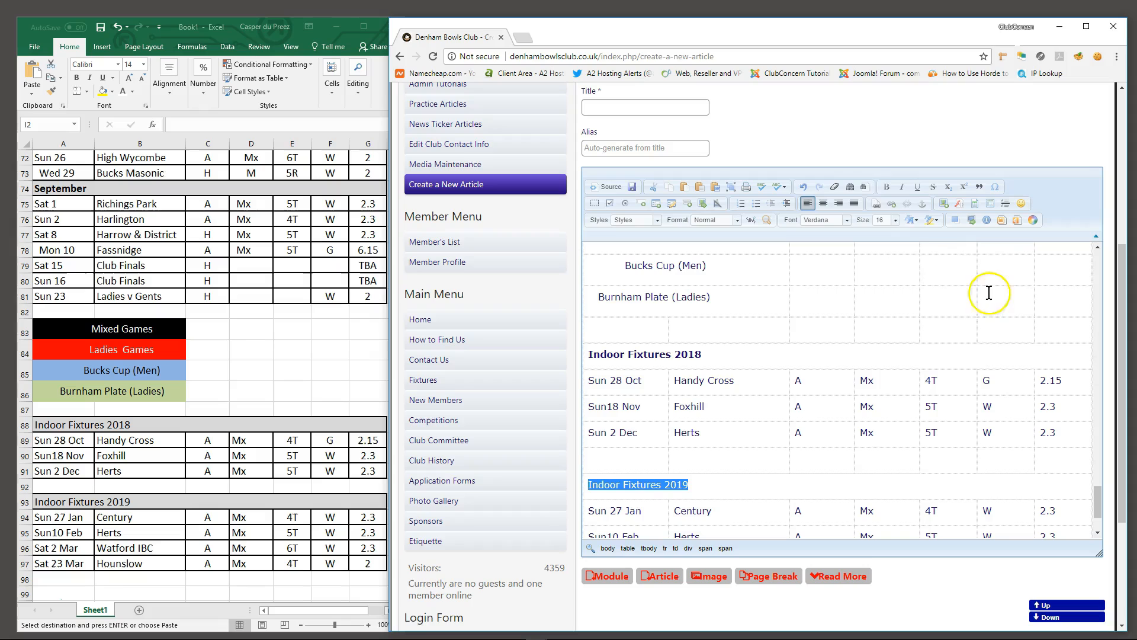
left_click(887, 187)
left_click(734, 450)
scroll(779, 436, "down", 5)
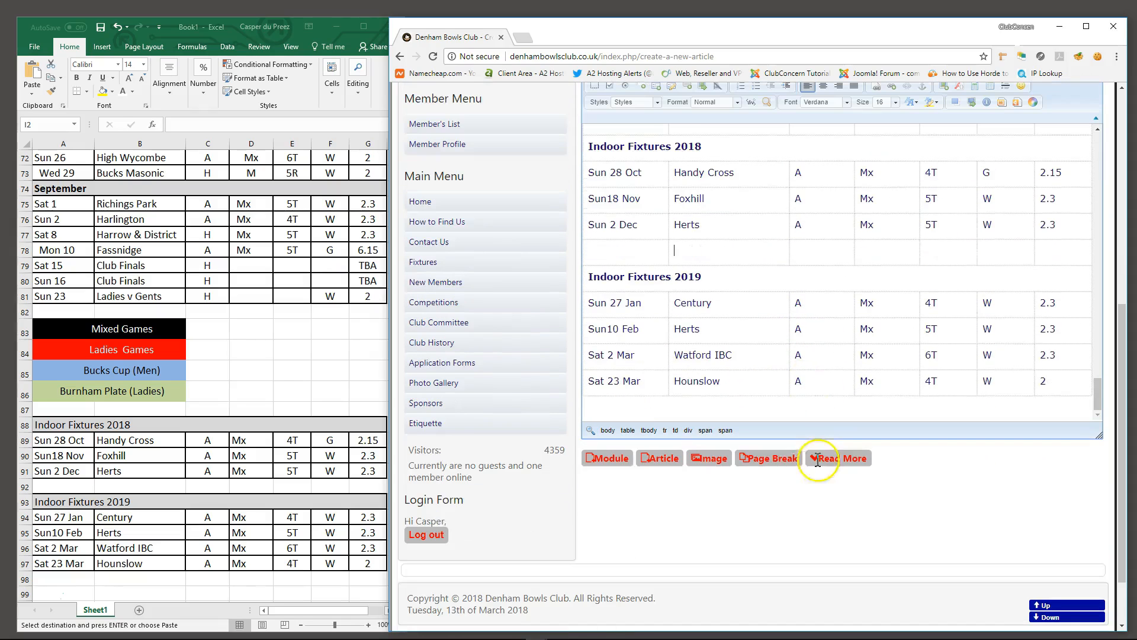
Review the Excel fixtures back up to the title, and return to the start of the article's table in the browser.
left_click(235, 512)
scroll(235, 510, "up", 4)
scroll(235, 510, "up", 10)
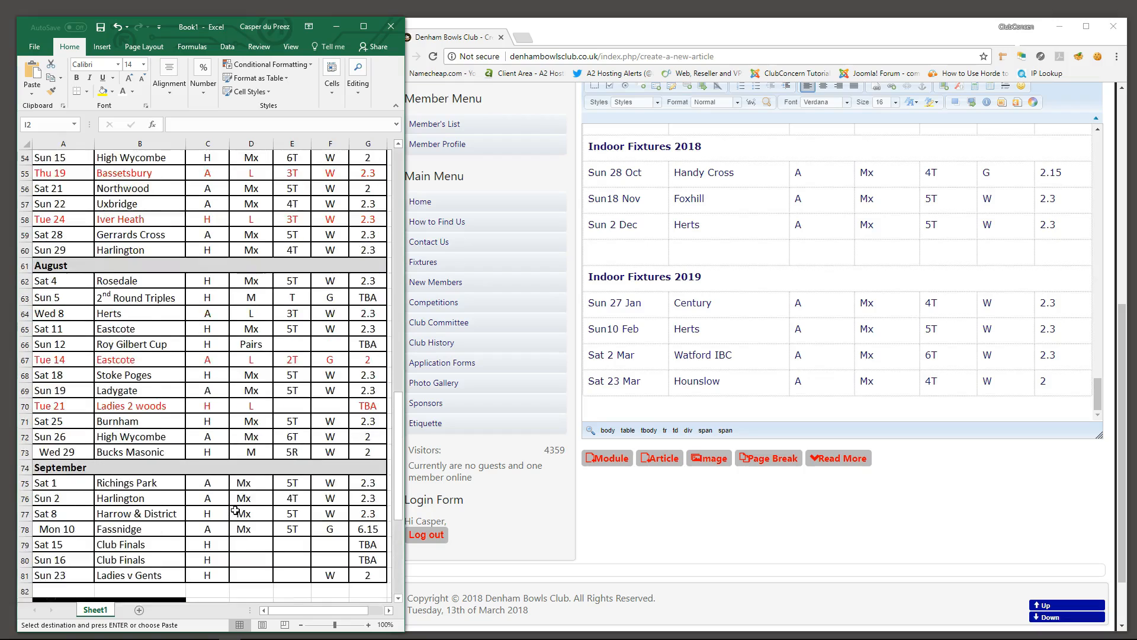
scroll(235, 510, "up", 10)
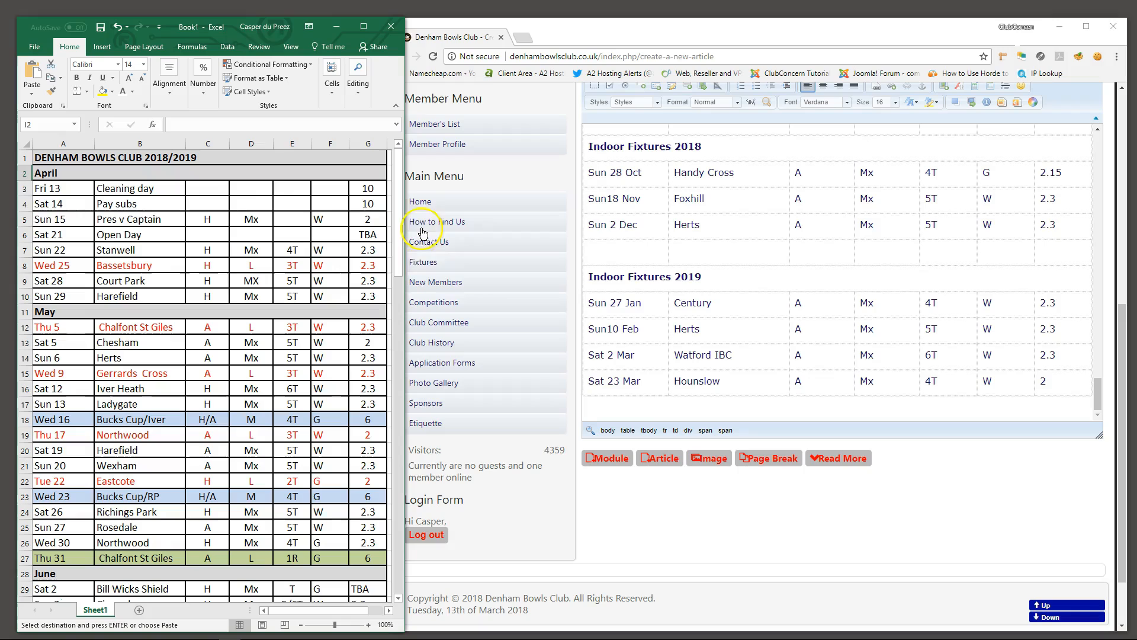
left_click(867, 505)
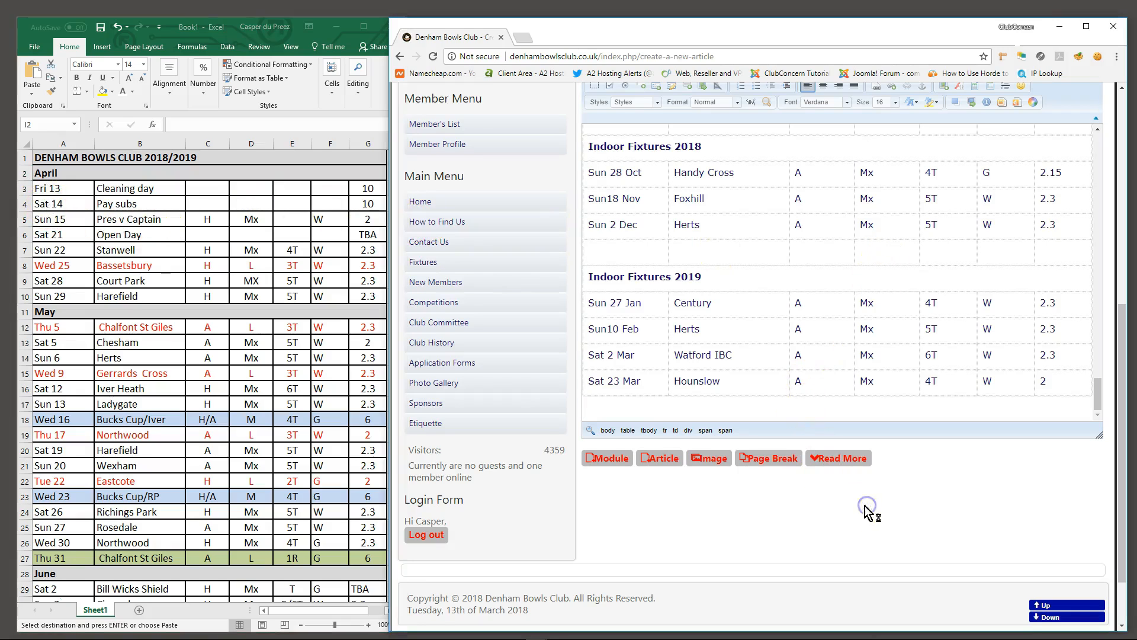
scroll(578, 326, "up", 1)
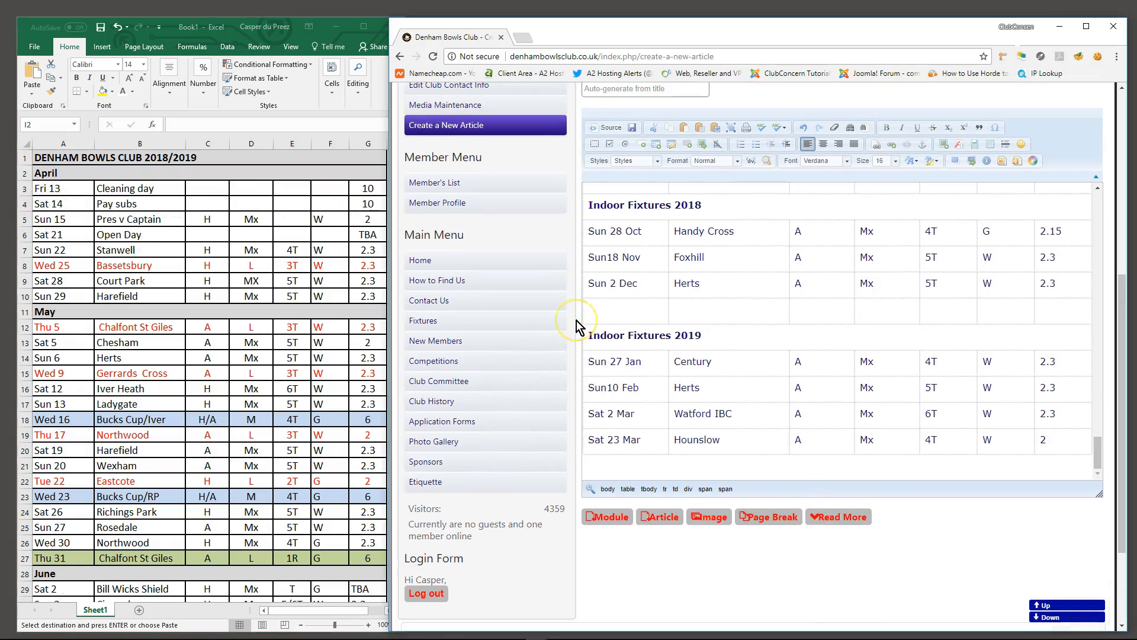
scroll(736, 317, "up", 5)
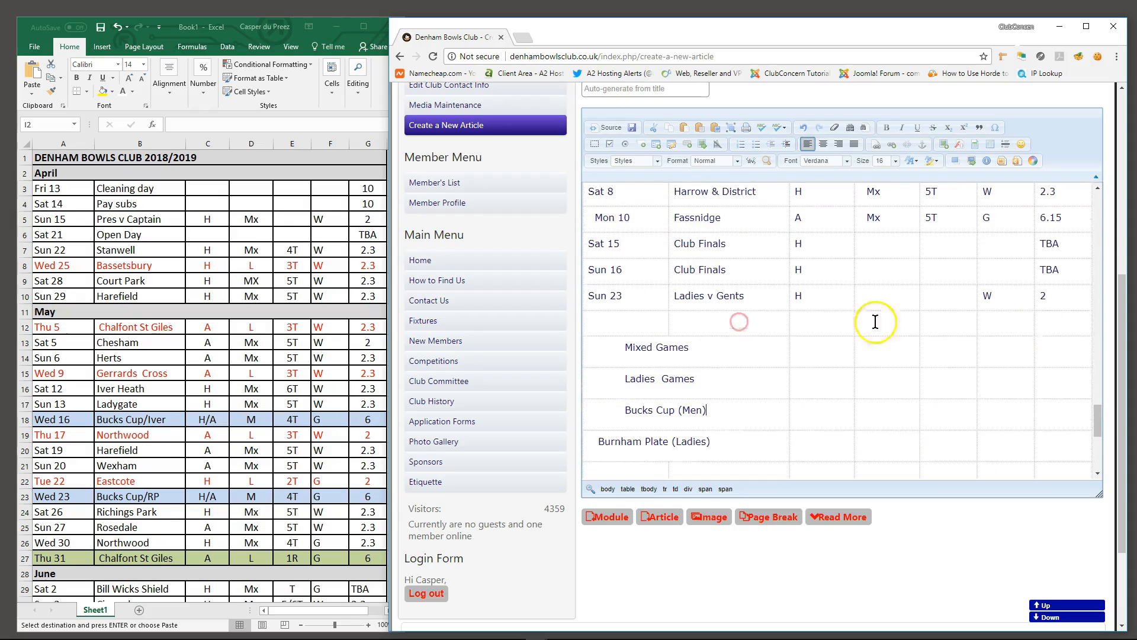
left_click_drag(1099, 414, 1101, 201)
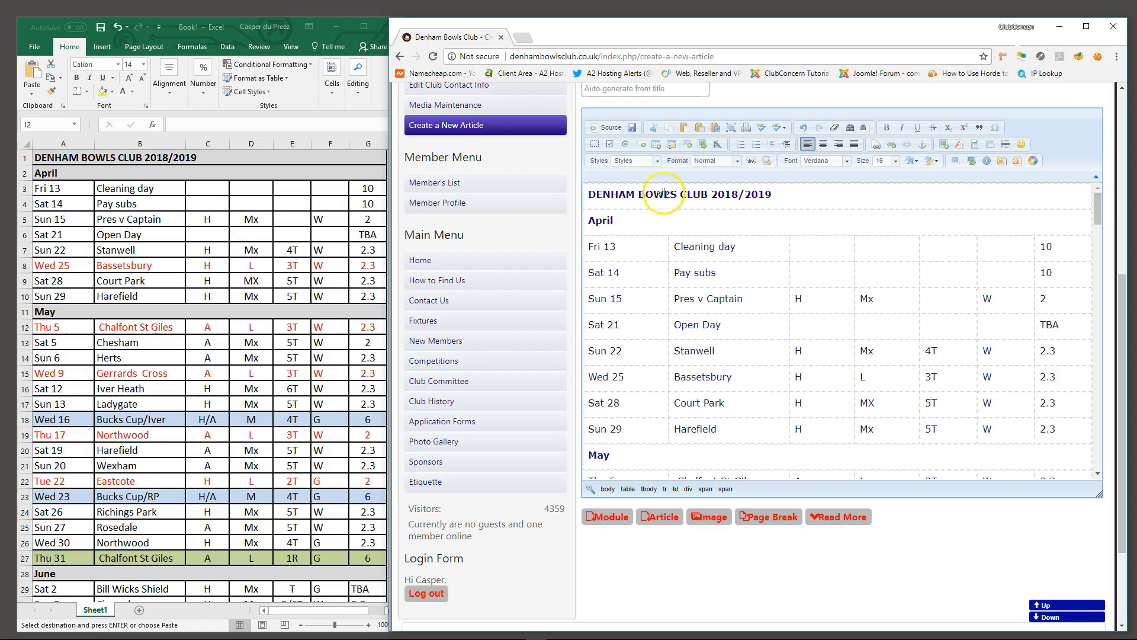
Set the background color of the "DENHAM BOWLS CLUB 2018/2019" title cell to light grey #cccccc in its cell properties.
left_click(827, 196)
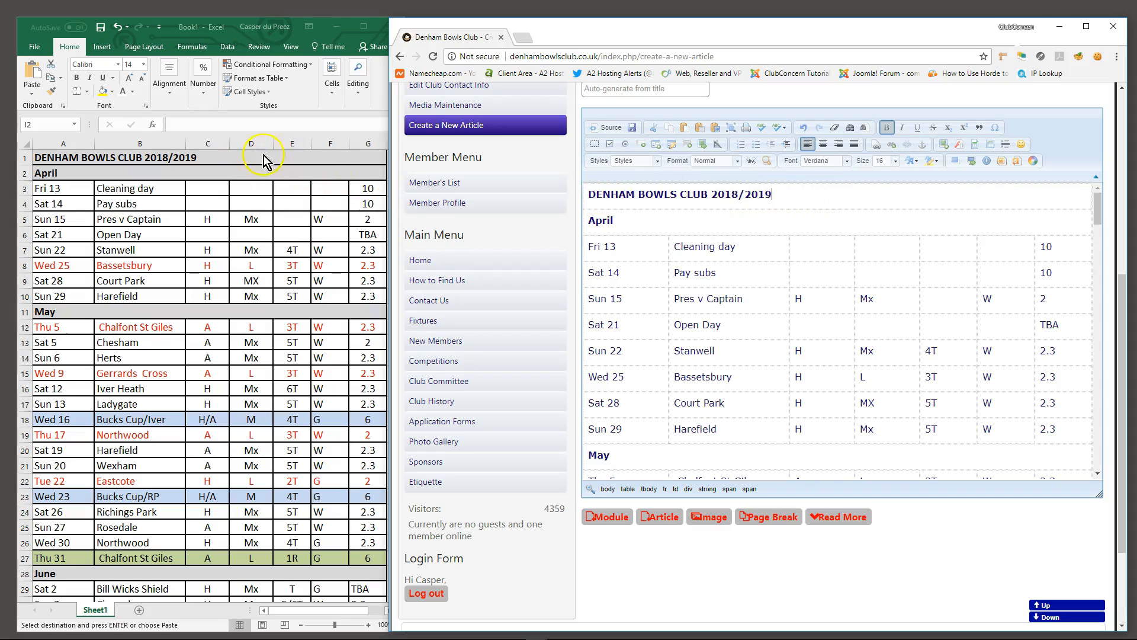
right_click(784, 195)
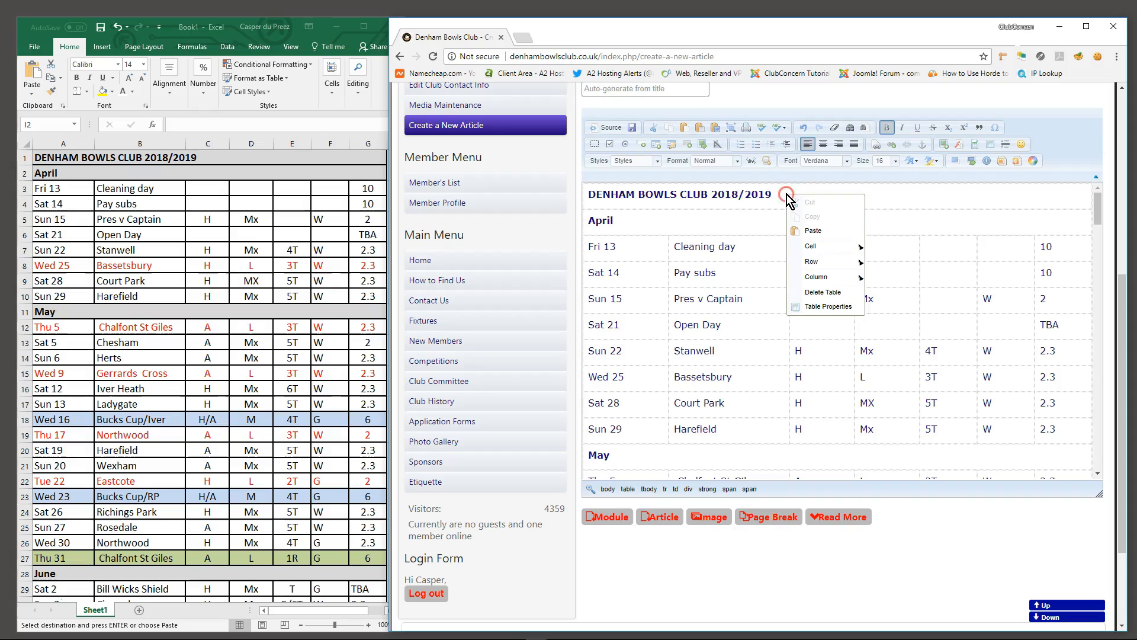
right_click(653, 196)
mouse_move(685, 251)
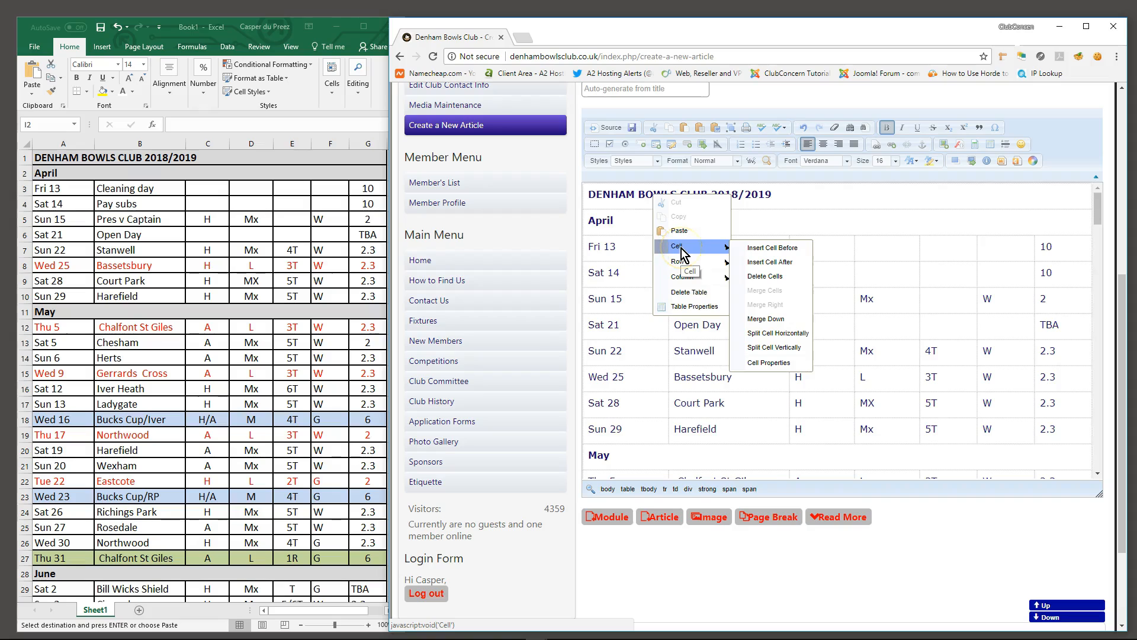
left_click(776, 254)
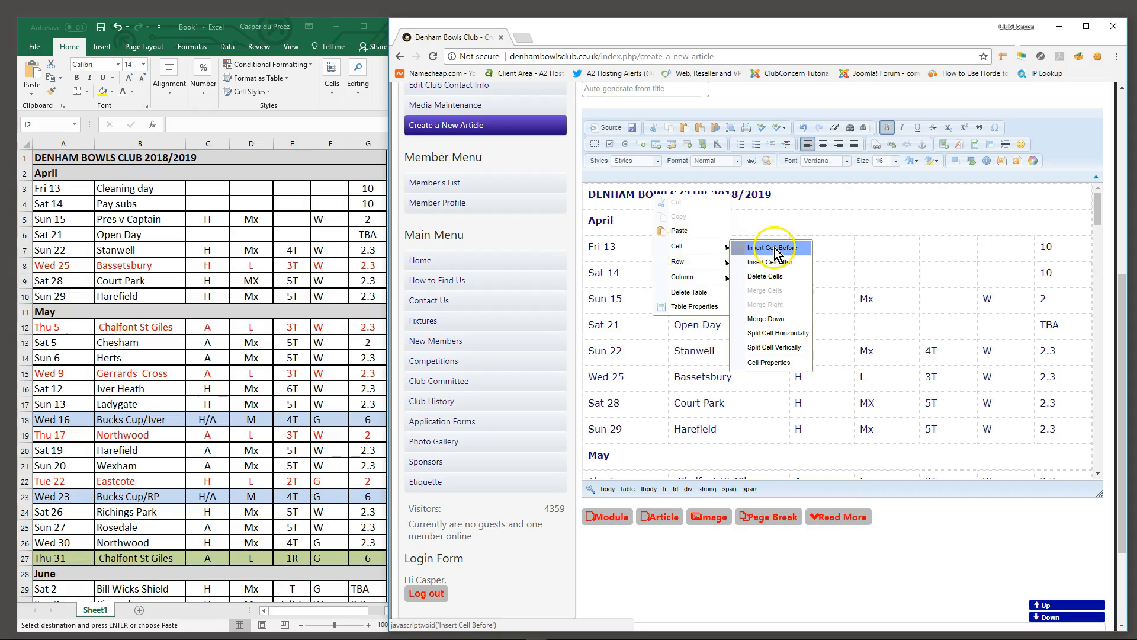
left_click(776, 363)
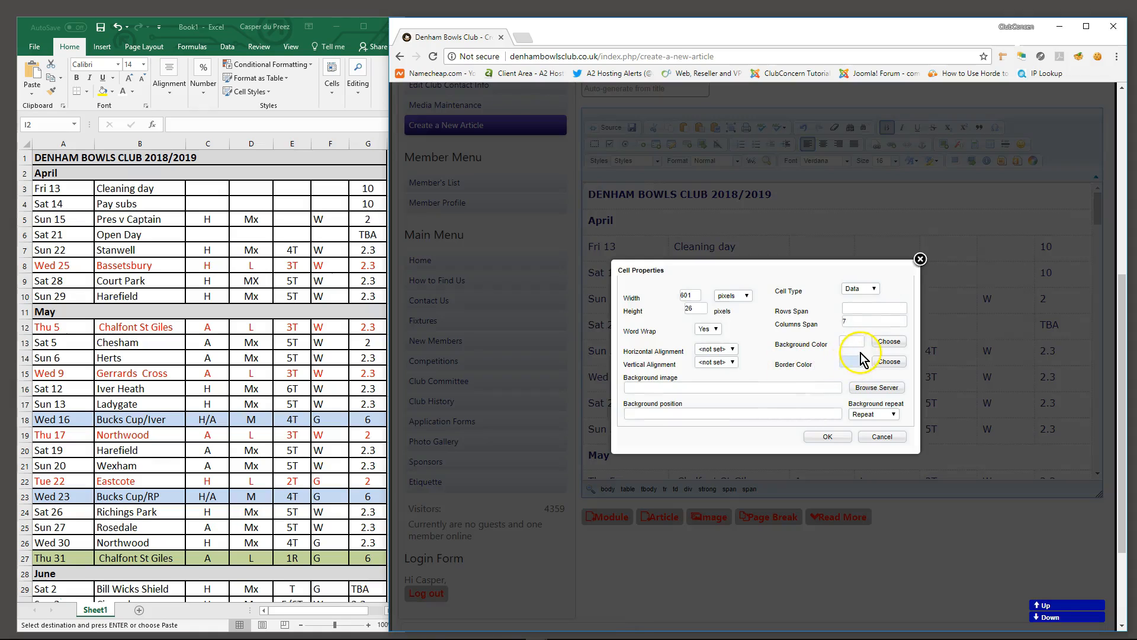
left_click(776, 344)
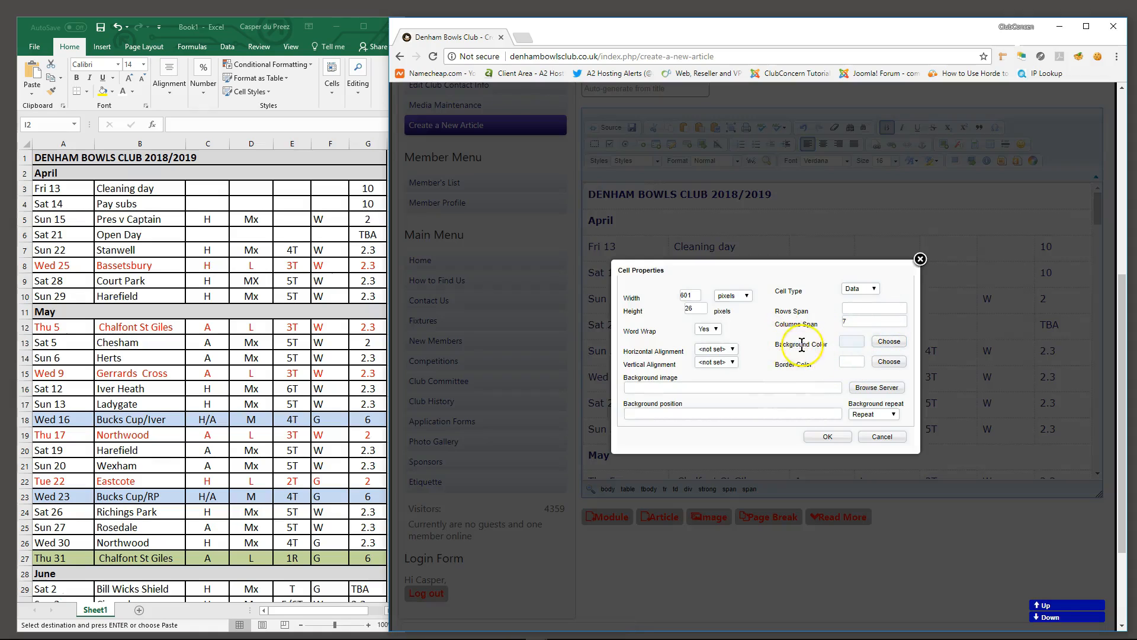
left_click(890, 342)
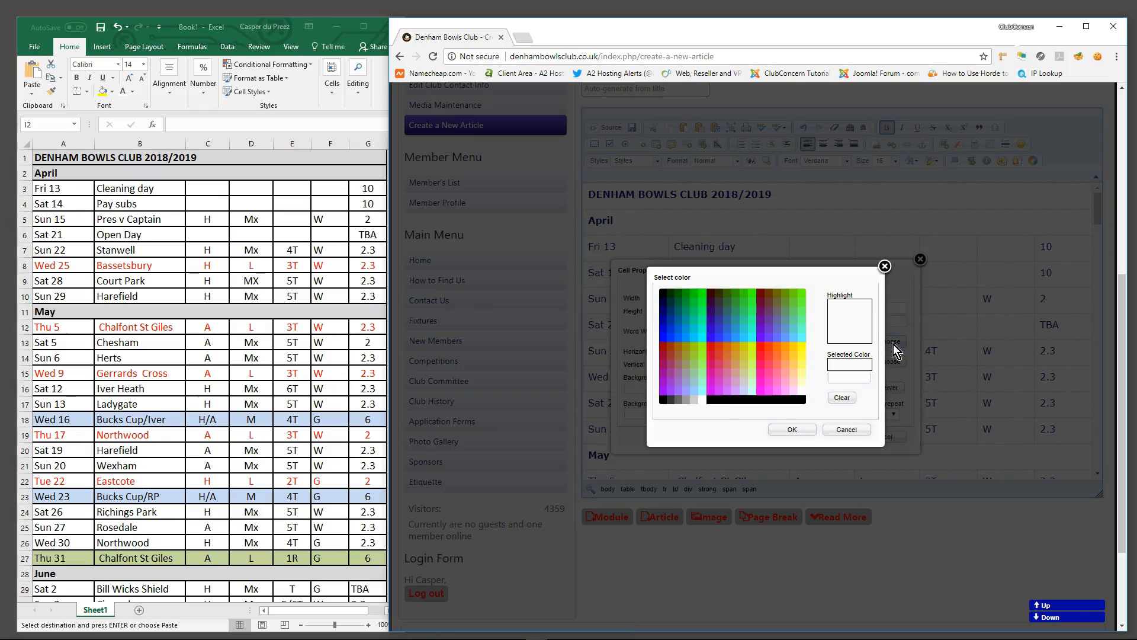
left_click(693, 399)
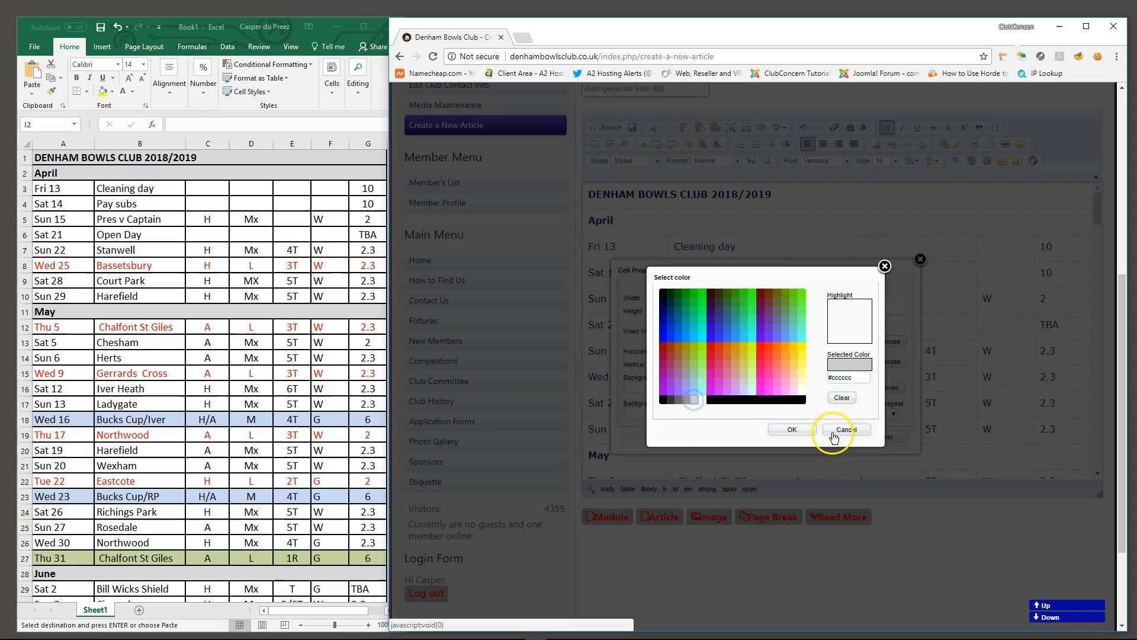
left_click(791, 430)
left_click(827, 440)
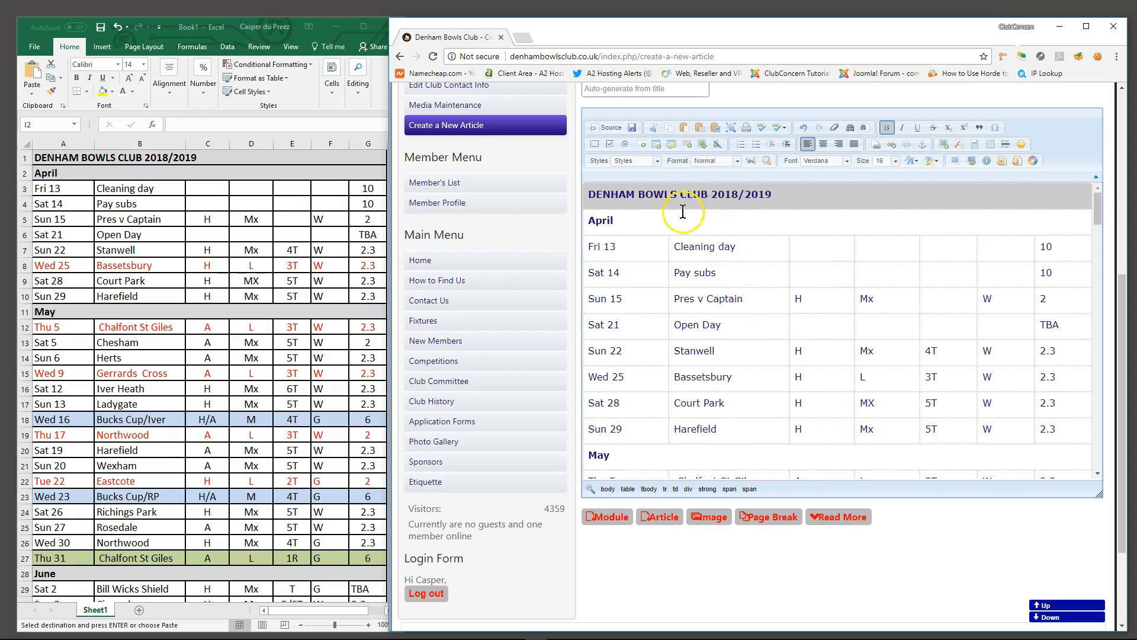
Give the April heading cell in the article's table a light grey #cccccc background.
left_click(654, 222)
right_click(645, 222)
mouse_move(671, 278)
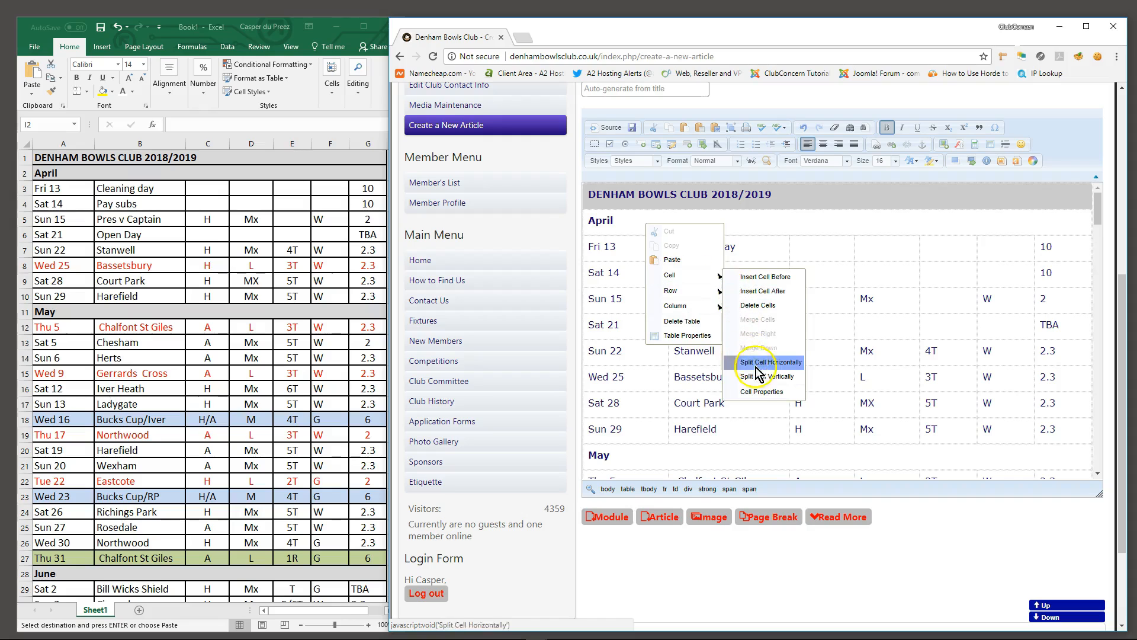
left_click(763, 392)
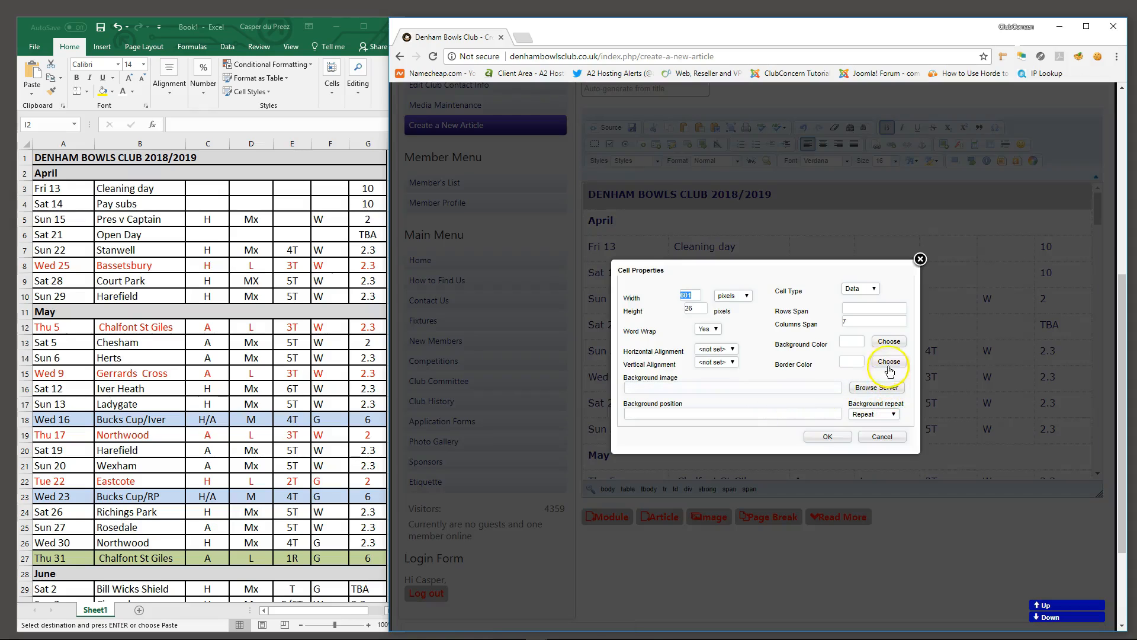
left_click(888, 342)
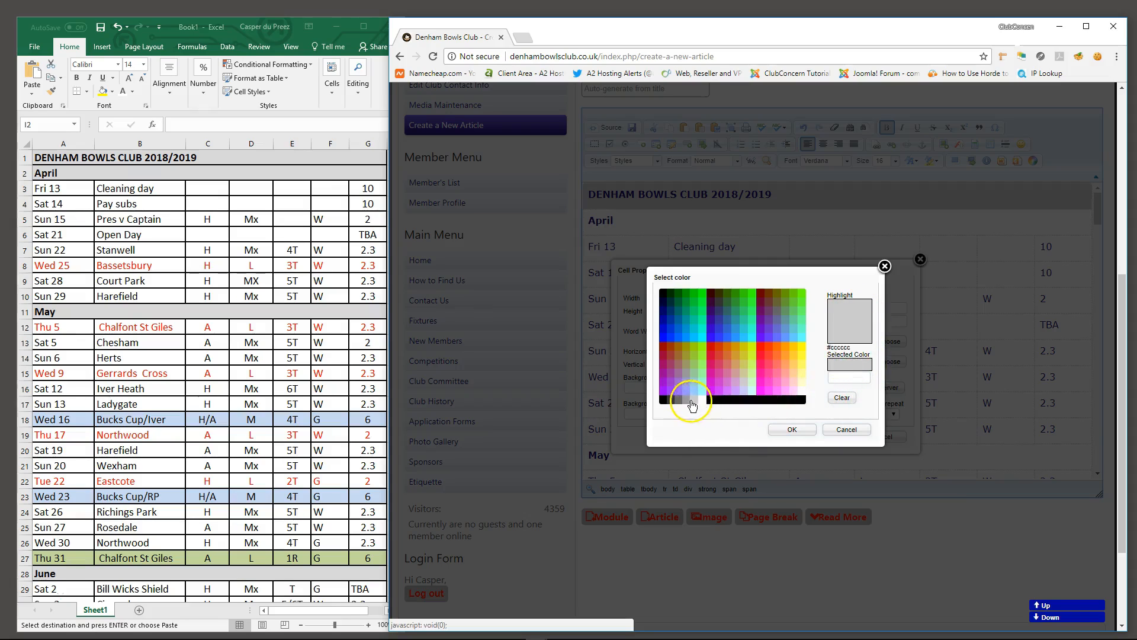
left_click(694, 399)
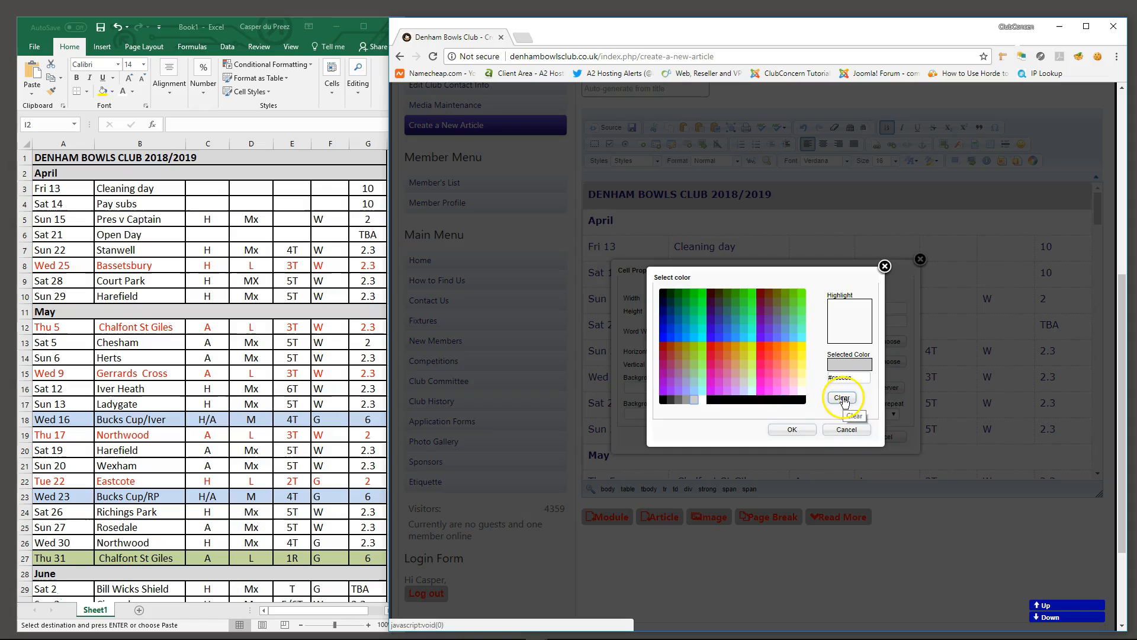
left_click(792, 429)
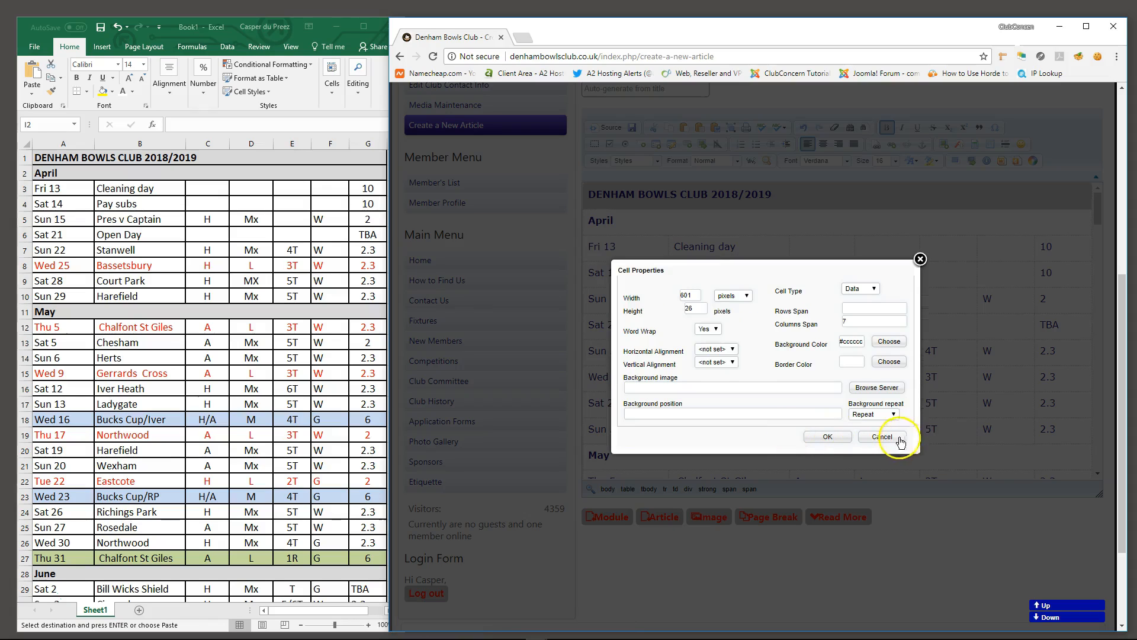
left_click(826, 436)
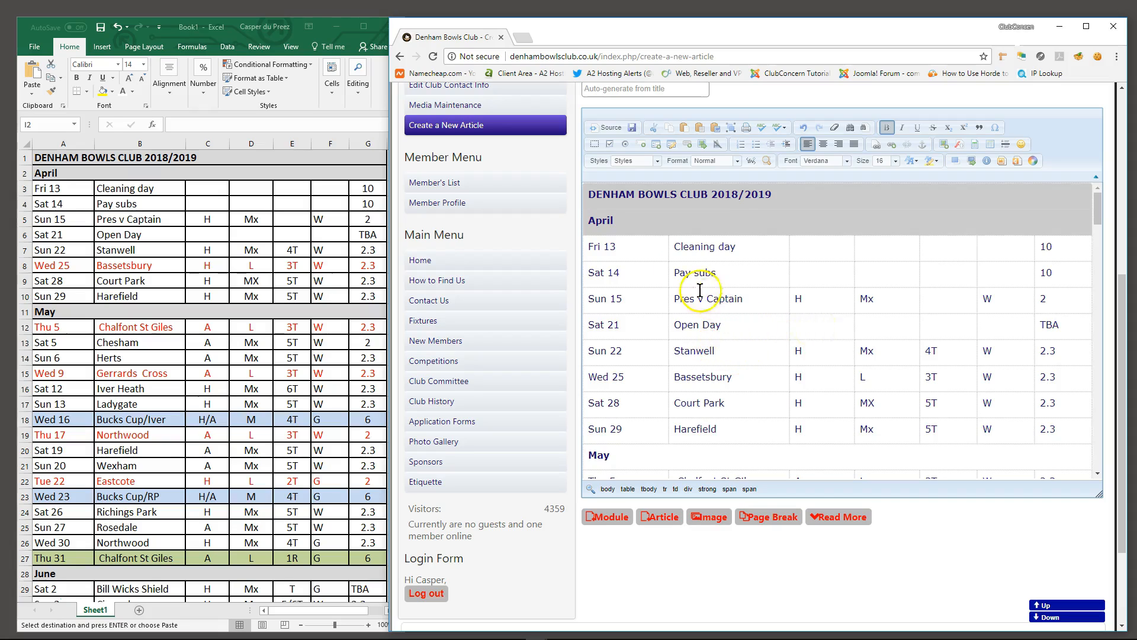
Set the border size of the article's fixtures table to 1 in its table properties.
right_click(628, 213)
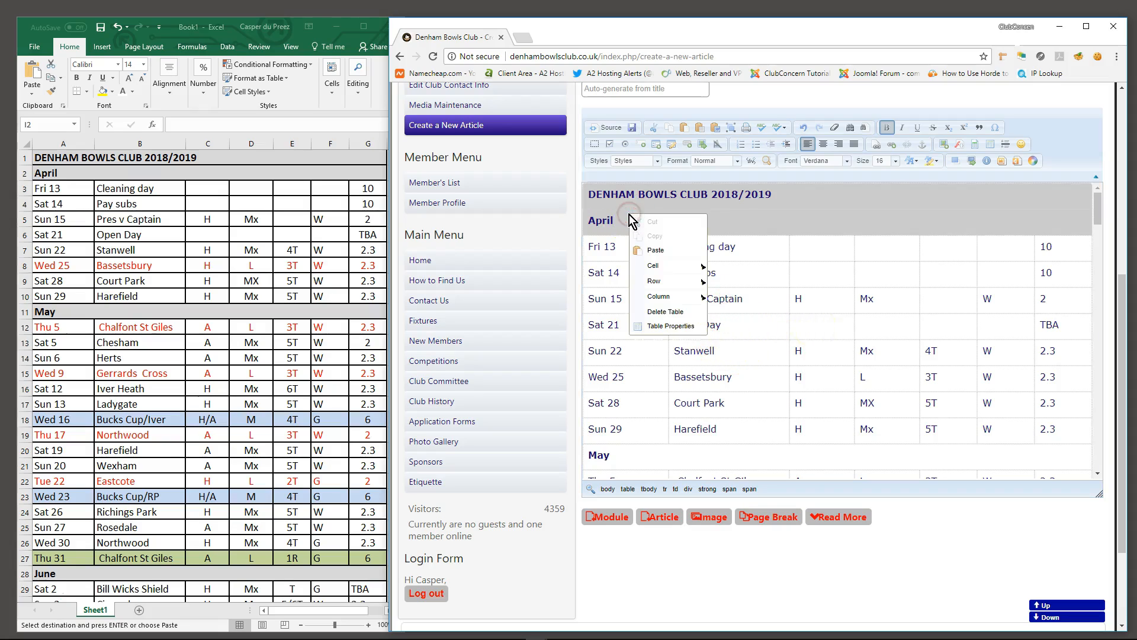
left_click(663, 325)
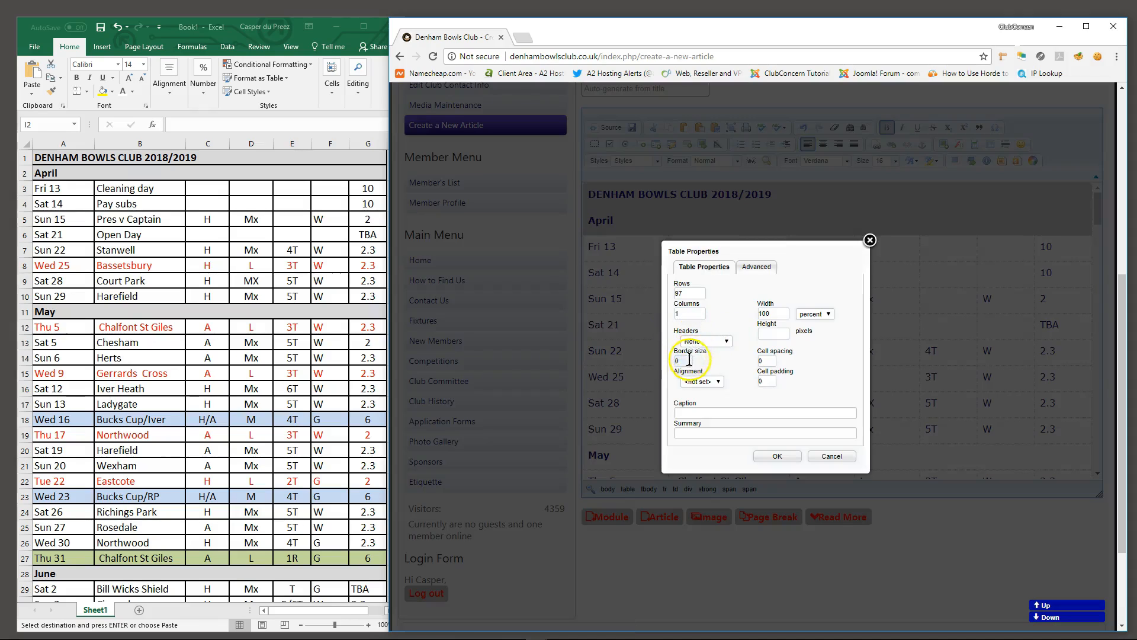
double_click(685, 361)
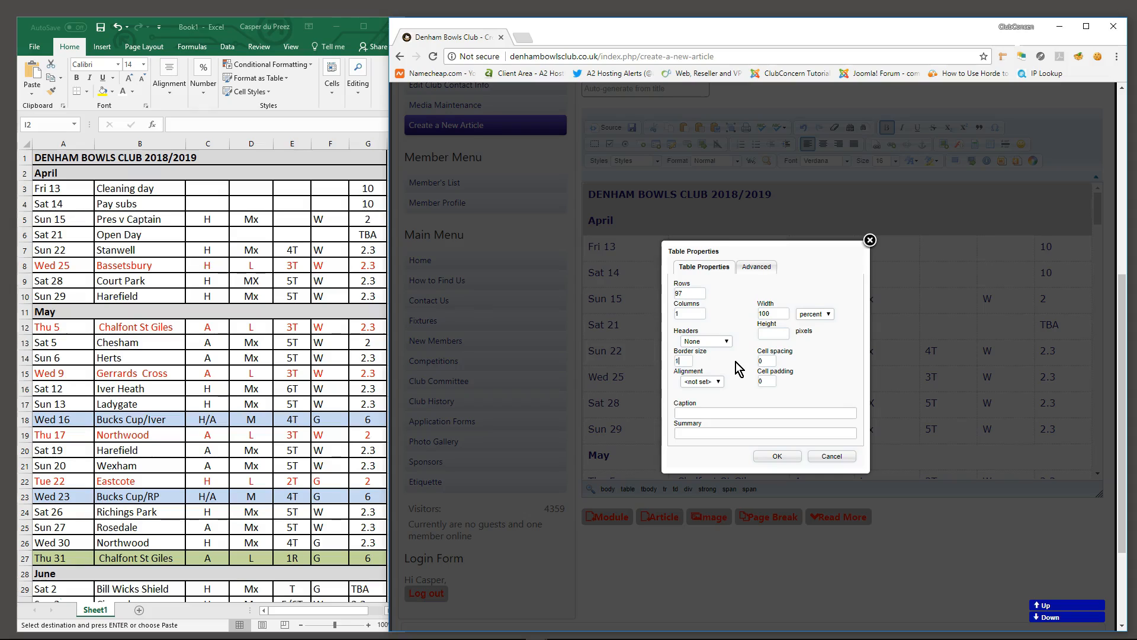
left_click(776, 457)
left_click(749, 211)
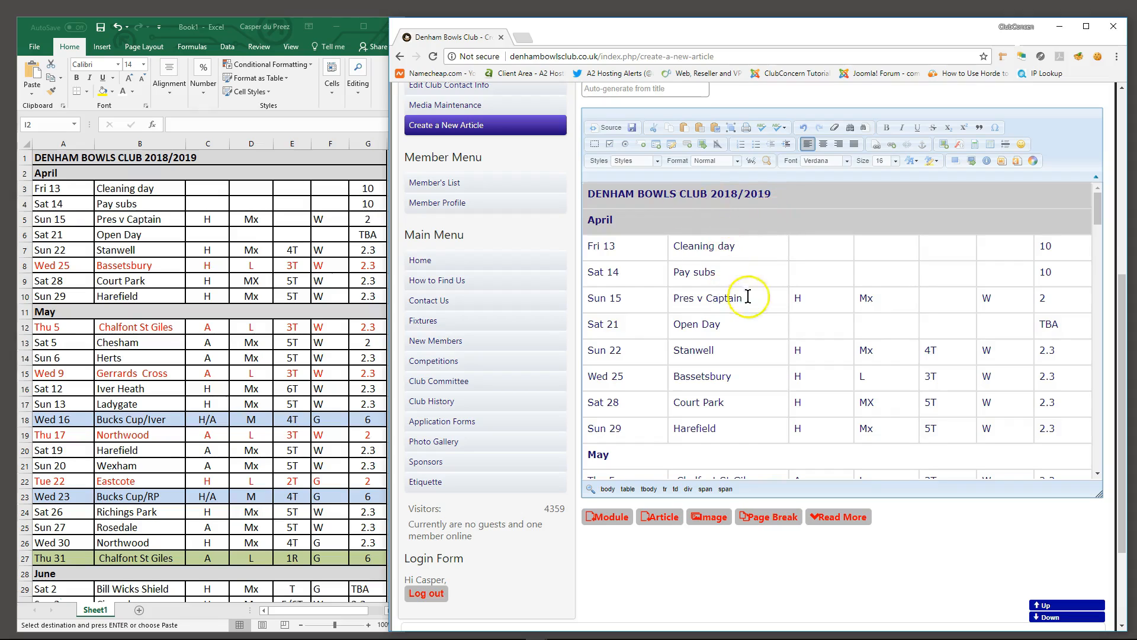
Copy the "DENHAM BOWLS CLUB 2018/2019" text from Excel cell A1 into the article's Title field in the browser.
scroll(571, 356, "up", 2)
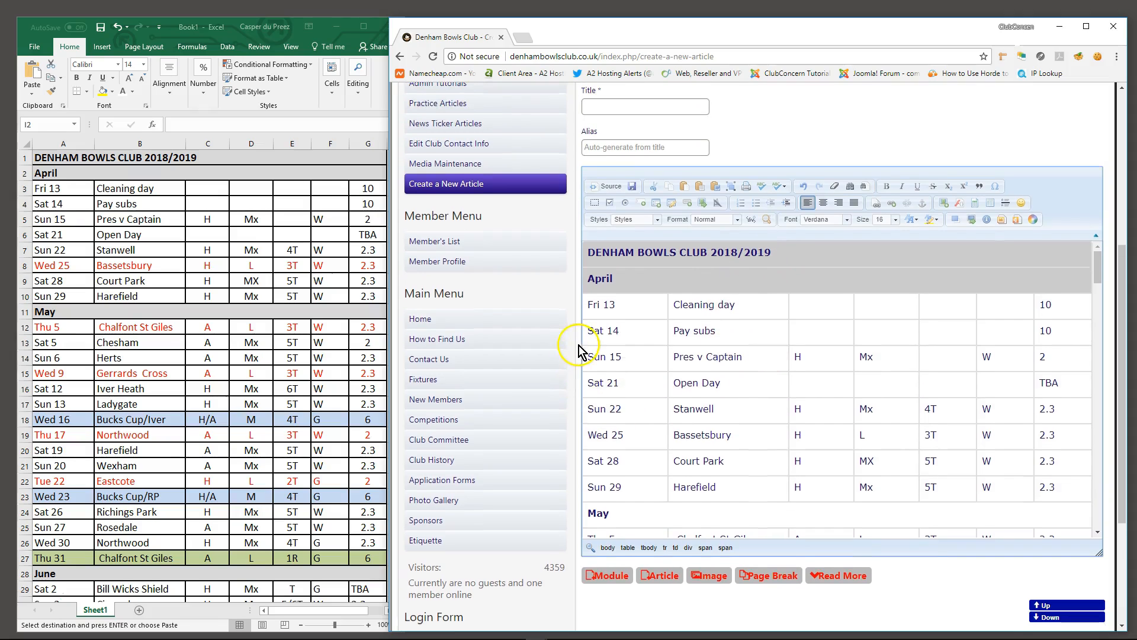
scroll(759, 135, "up", 1)
left_click(654, 147)
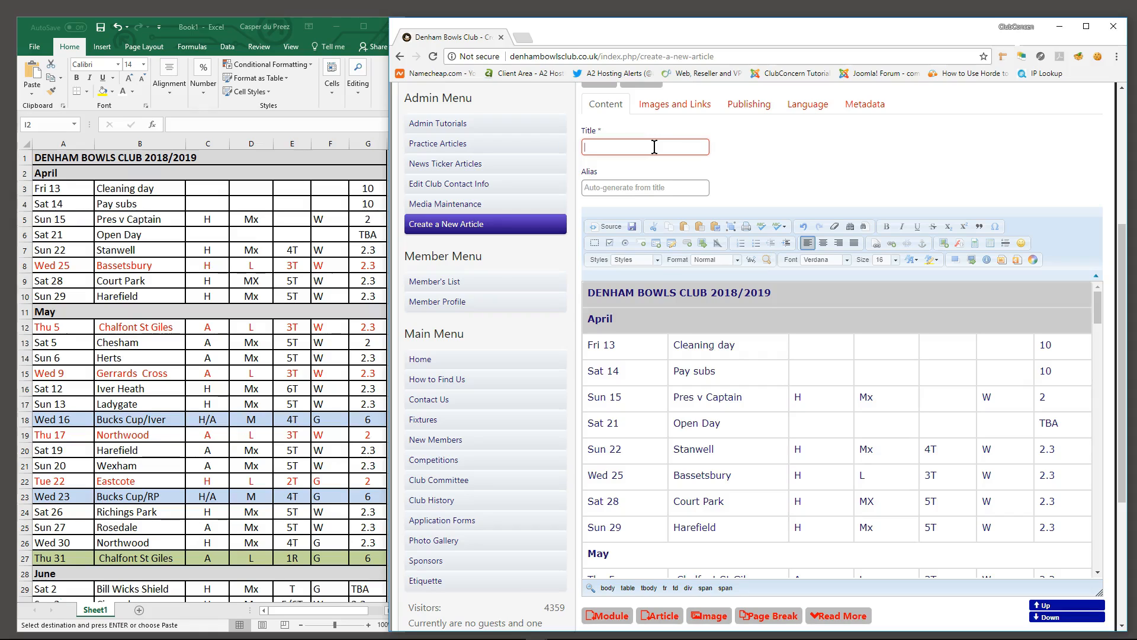
left_click(77, 161)
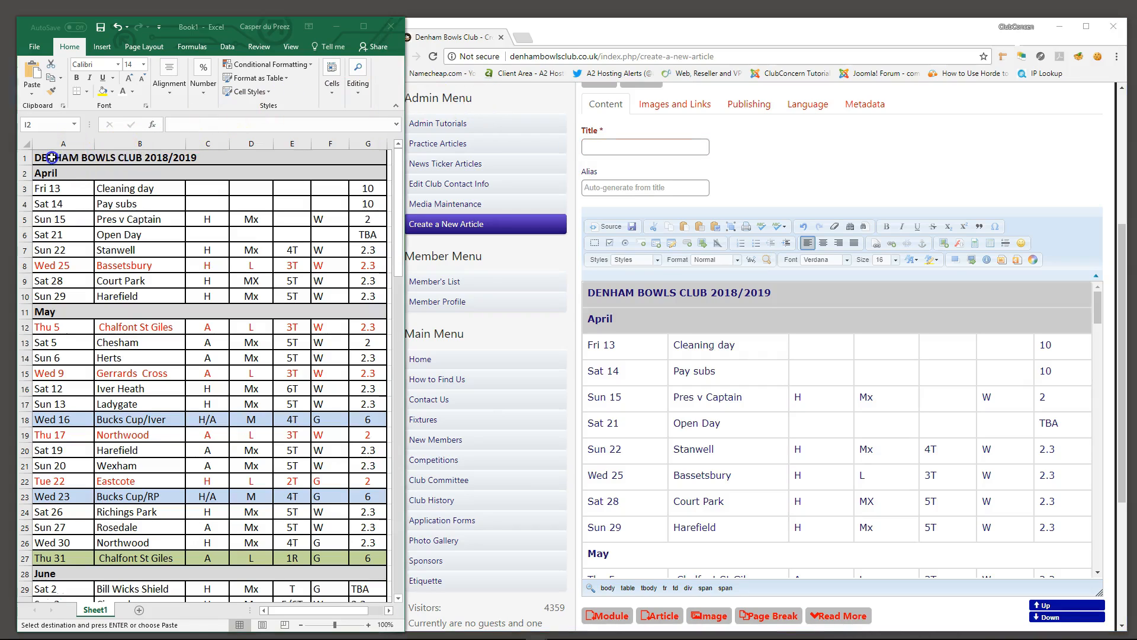
left_click(47, 157)
double_click(47, 156)
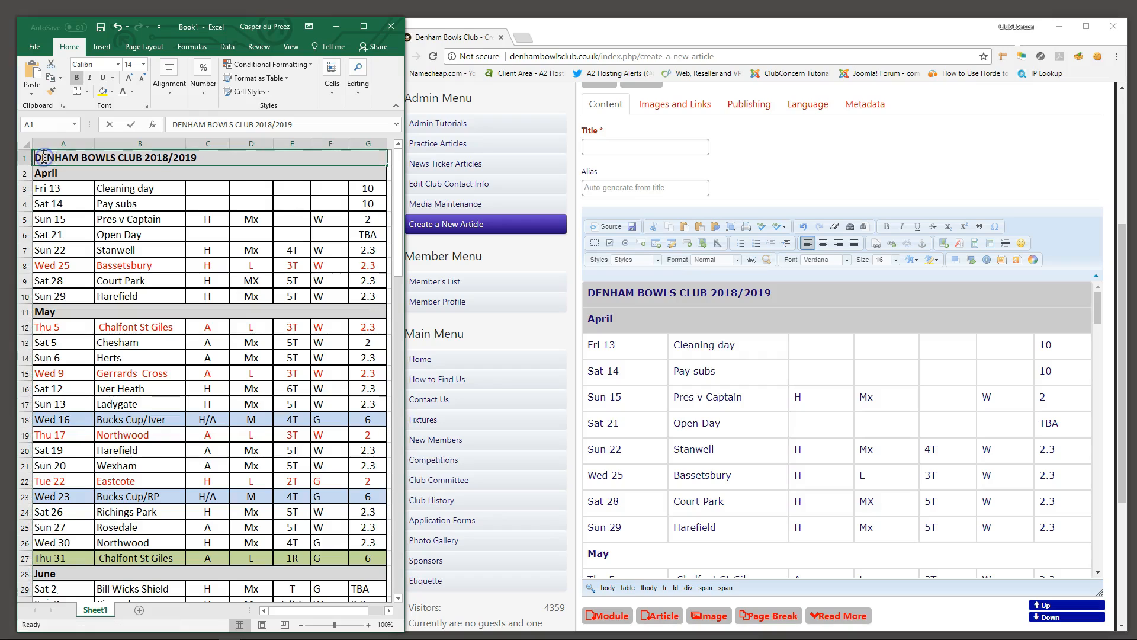
left_click_drag(35, 157, 186, 160)
key("ctrl+c")
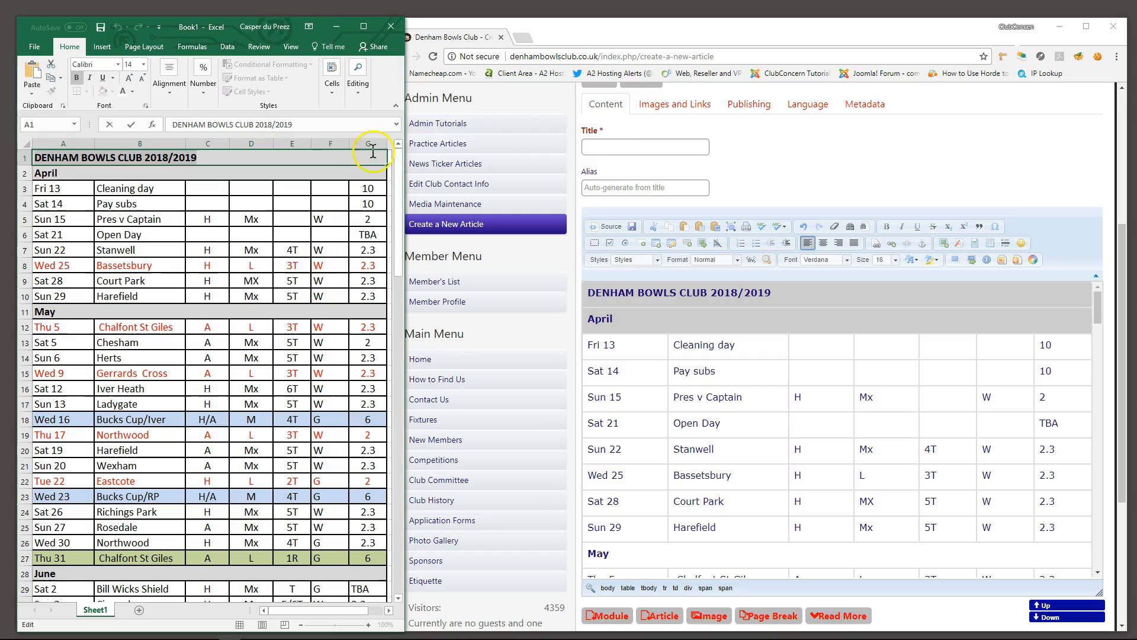
left_click(632, 144)
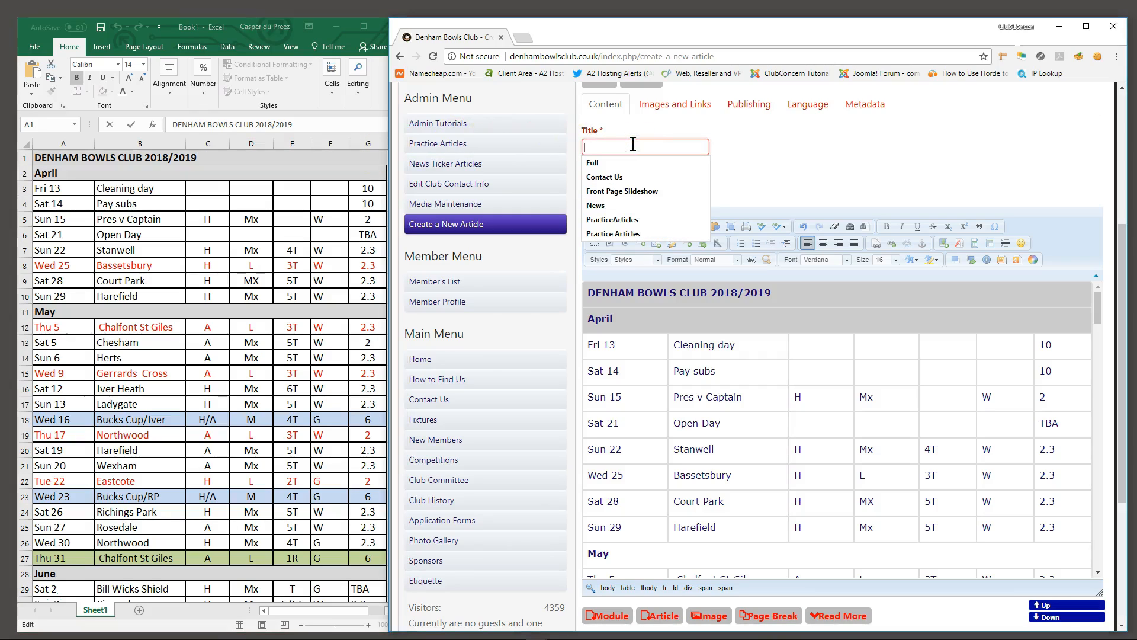
key("ctrl+v")
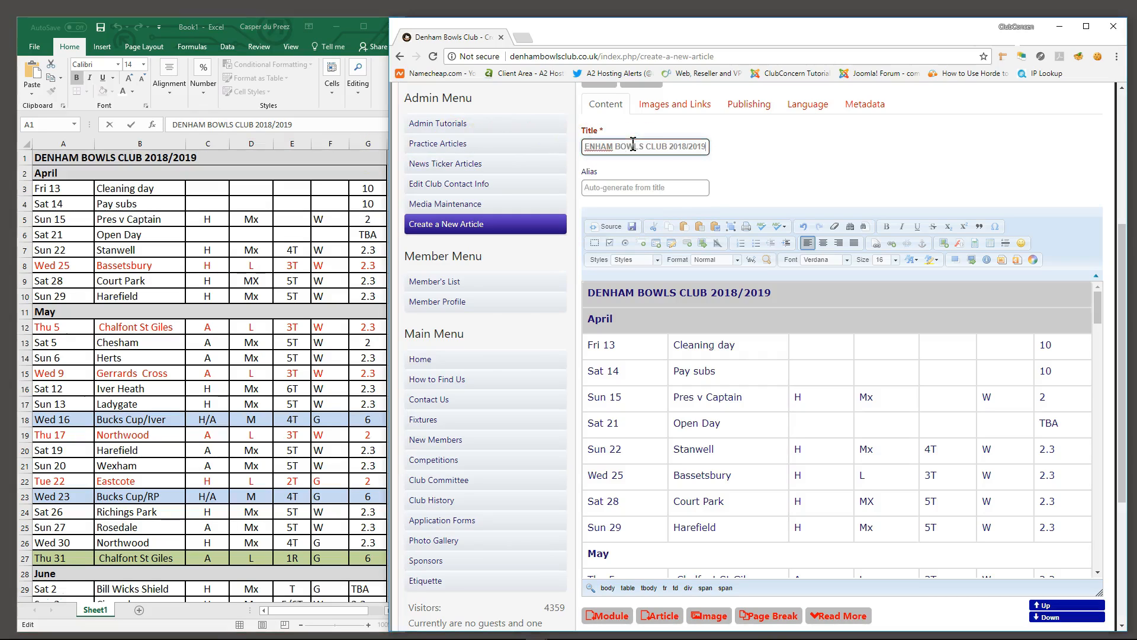
Replace "DENHAM BOWLS CLUB" in the article title with "Fixtures" so it reads "Fixtures 2018/2019".
left_click(758, 150)
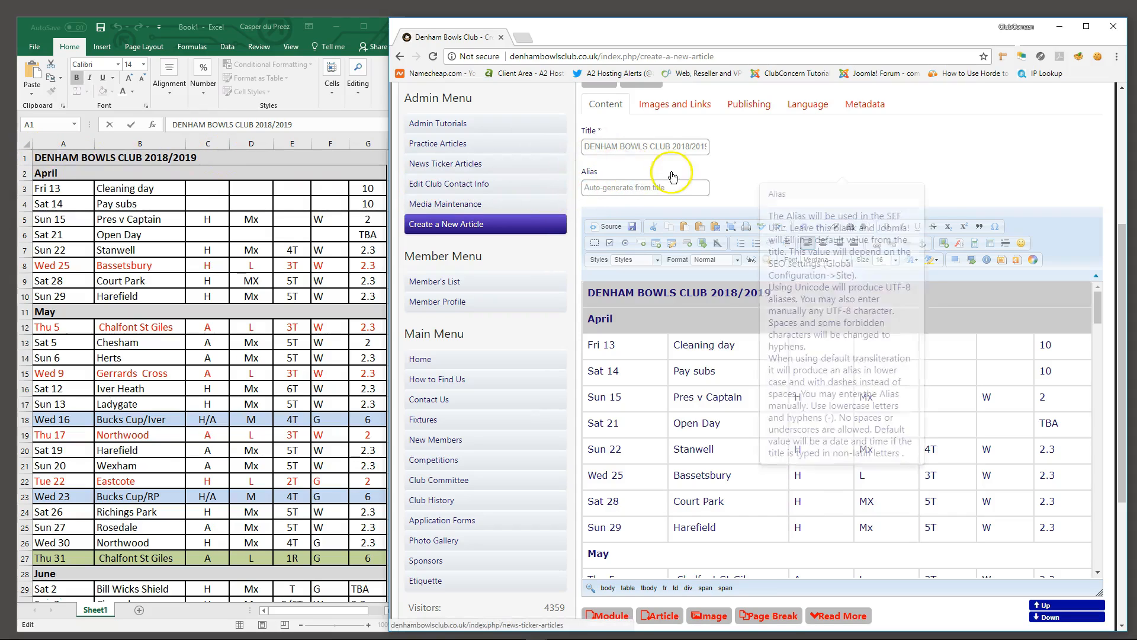
left_click_drag(670, 148, 581, 146)
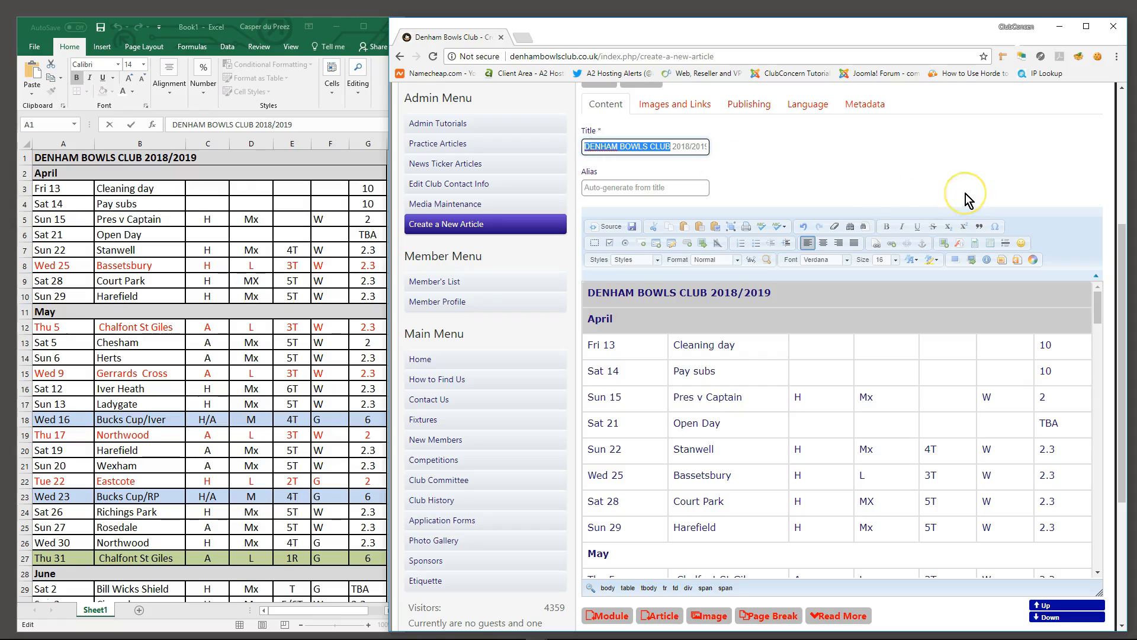
type("Fixtures")
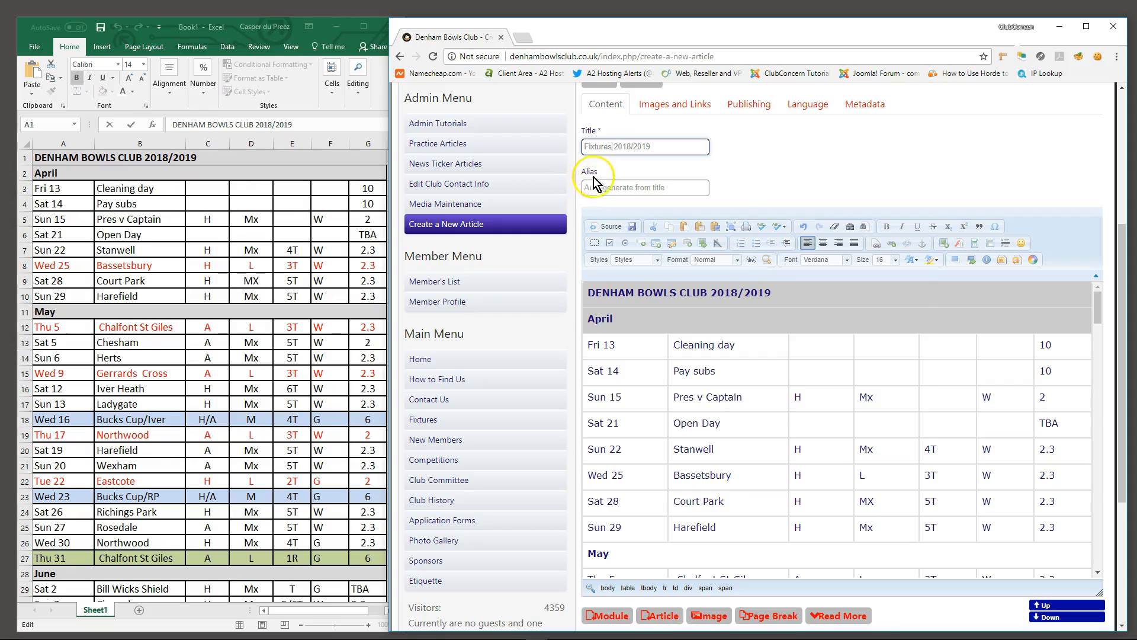
Set the article's publishing category to Practice Articles.
left_click(746, 106)
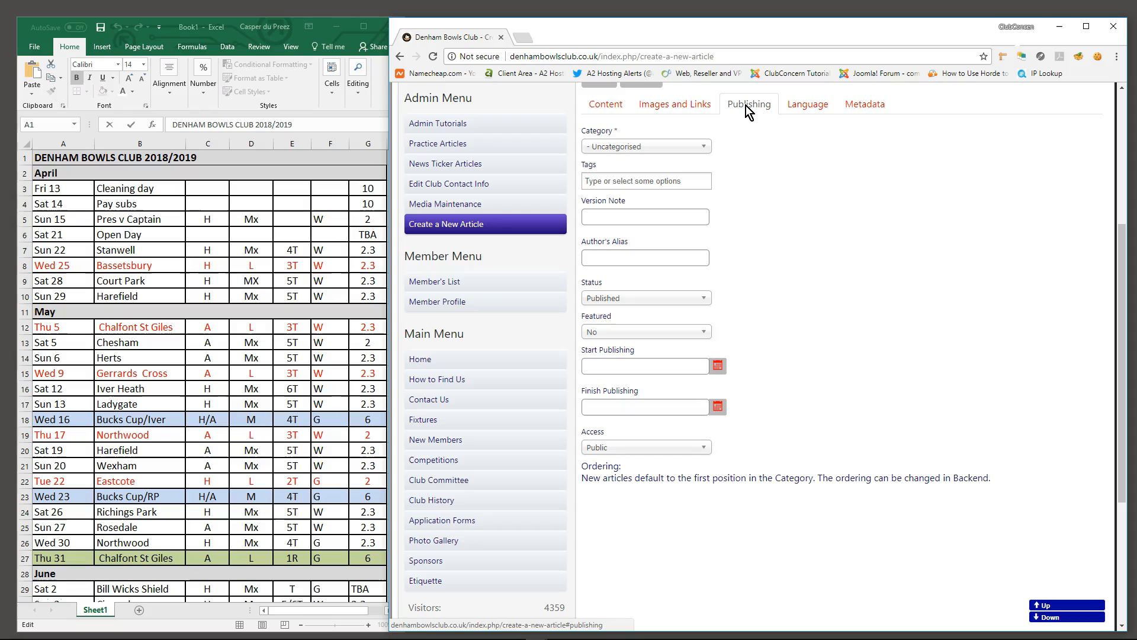
left_click(703, 148)
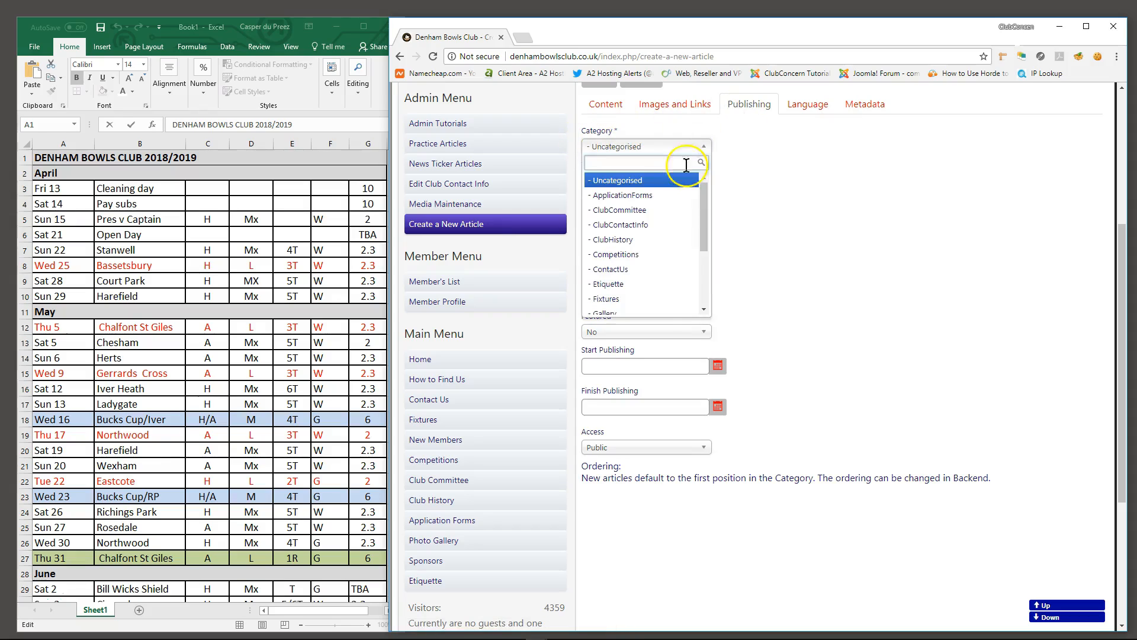
scroll(655, 241, "down", 3)
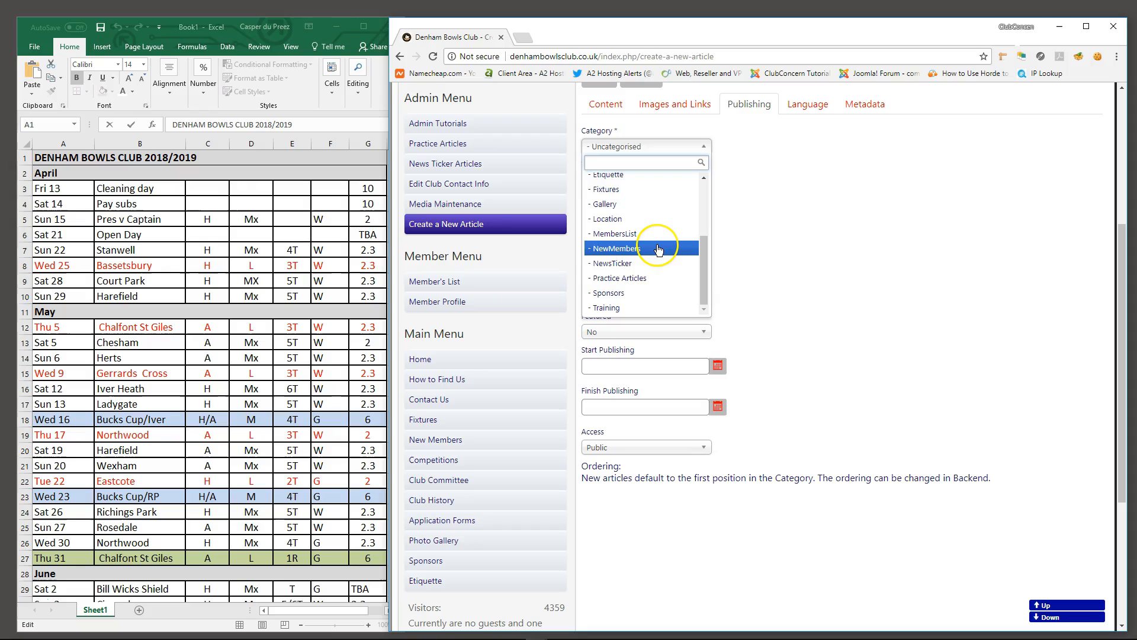
left_click(625, 278)
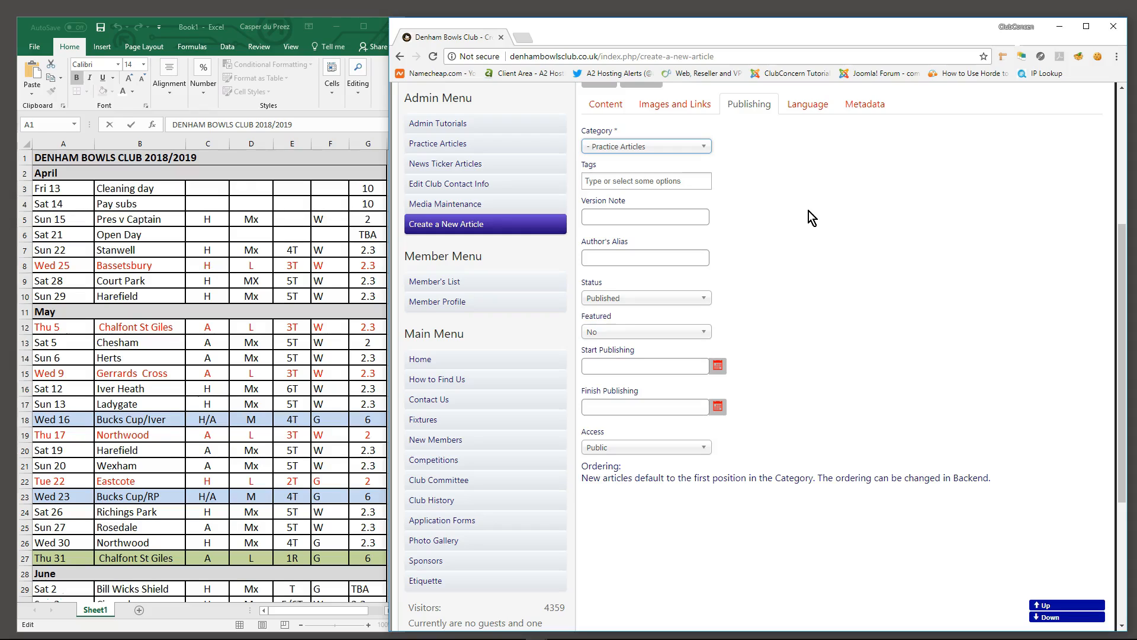
Return to the article's content, save the article and dismiss the submission message.
left_click(604, 104)
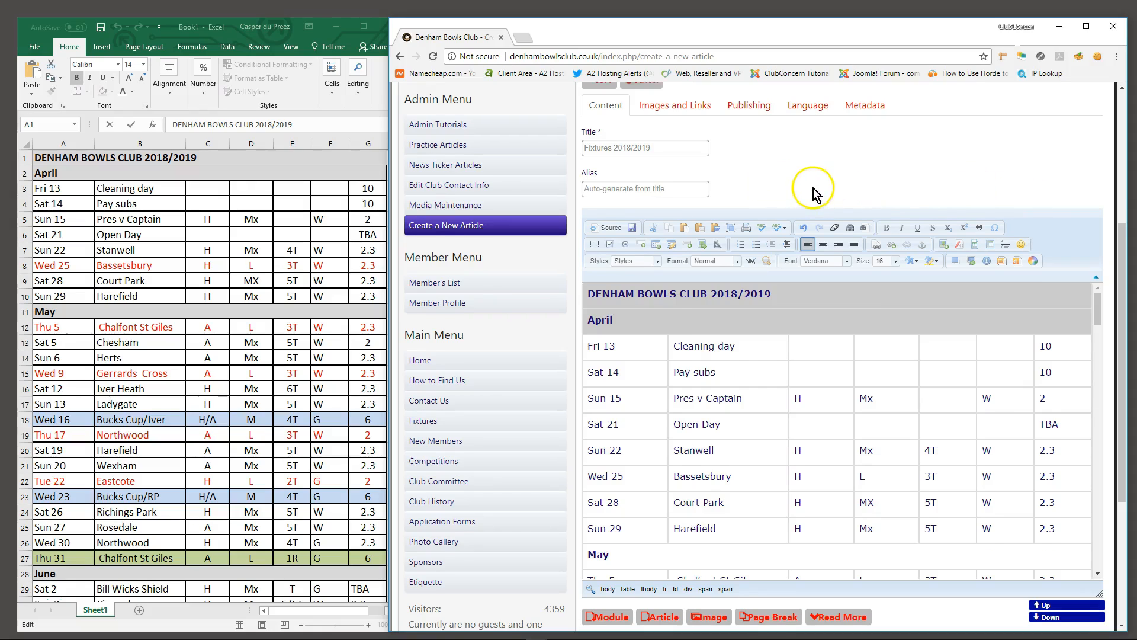
scroll(794, 178, "up", 1)
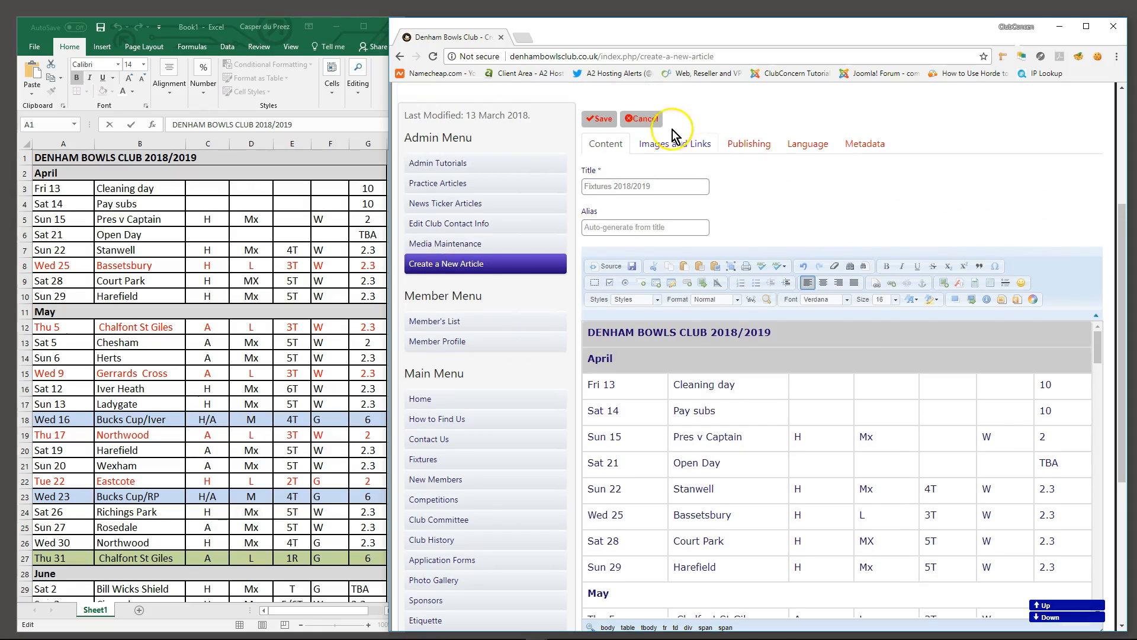
left_click(597, 123)
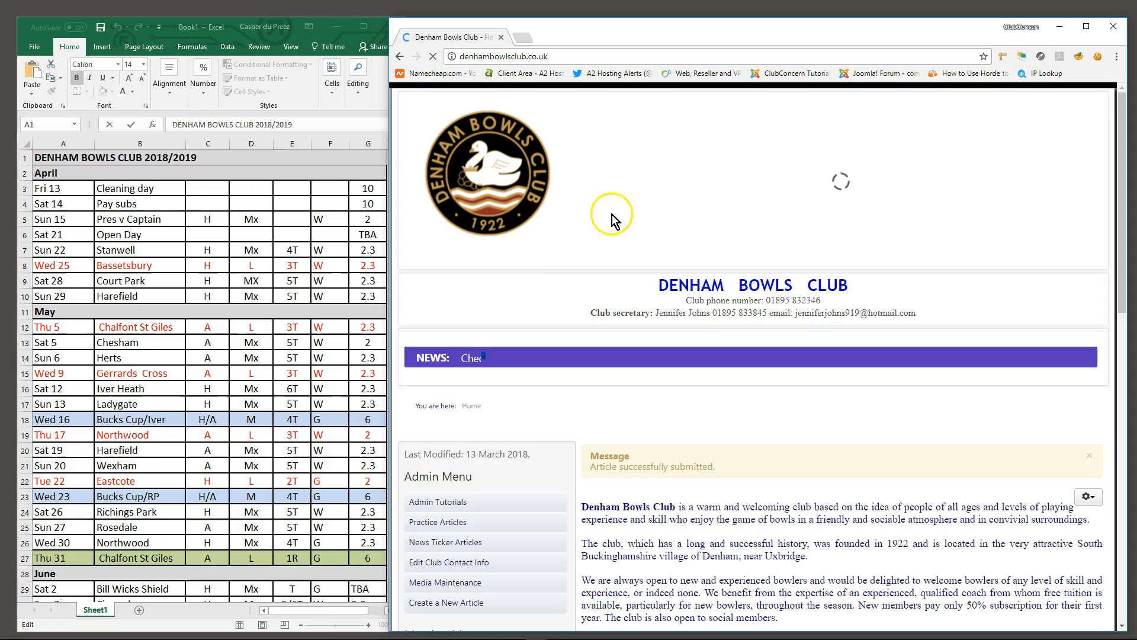
scroll(568, 296, "down", 4)
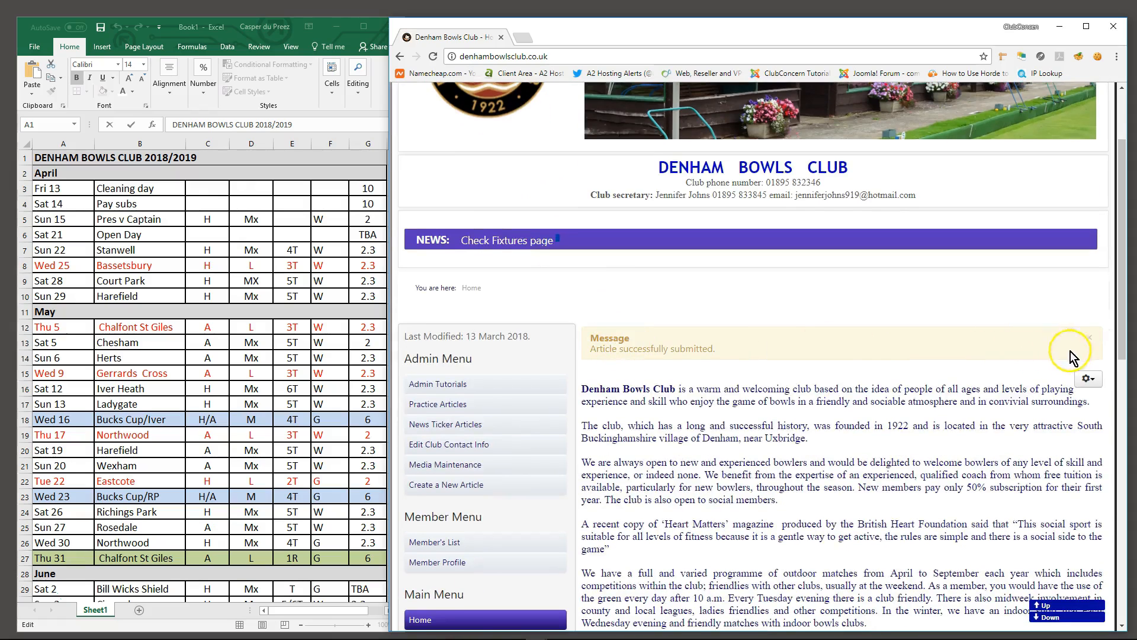
left_click(1088, 337)
Open the "Fixtures 2018/2019" article from the Practice Articles list in the admin menu.
scroll(464, 436, "down", 1)
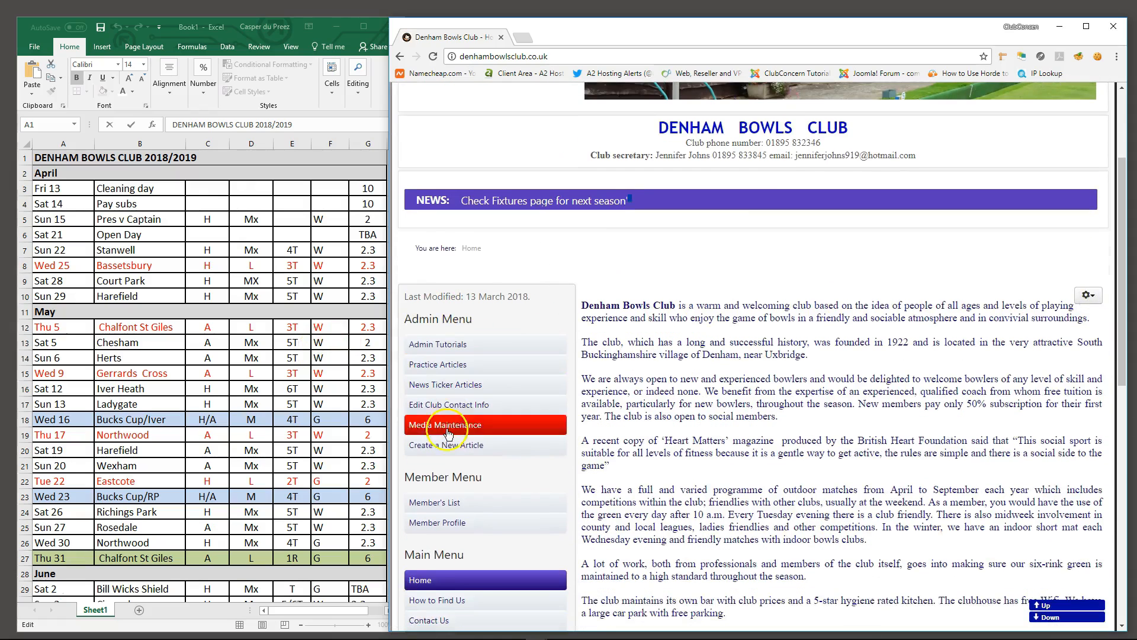
scroll(508, 541, "down", 1)
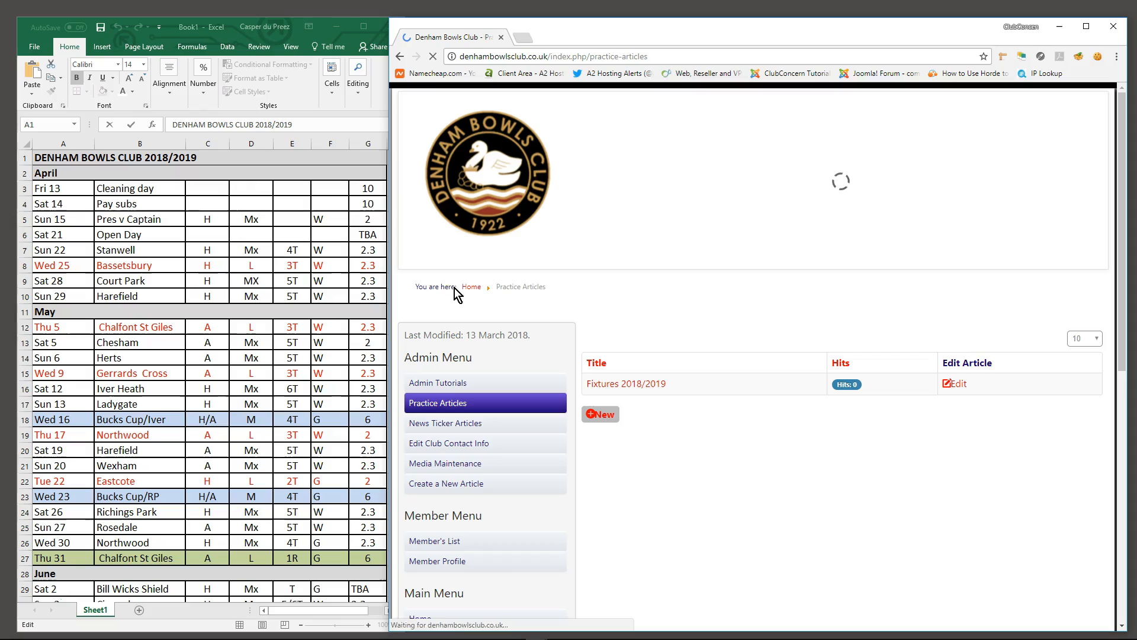
scroll(577, 295, "down", 1)
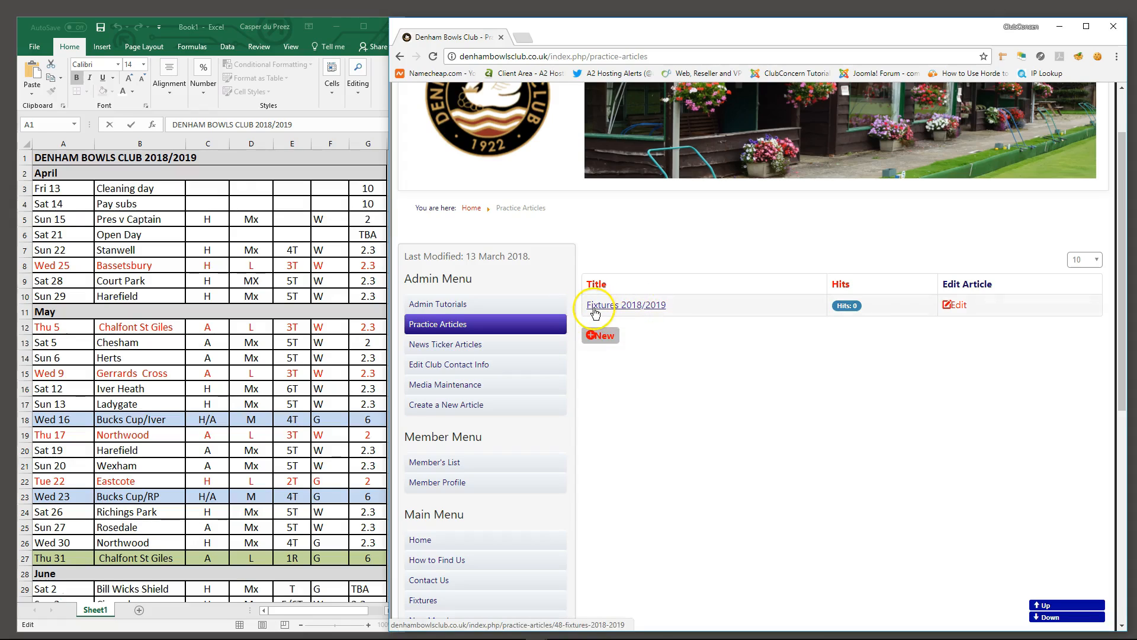
left_click(656, 307)
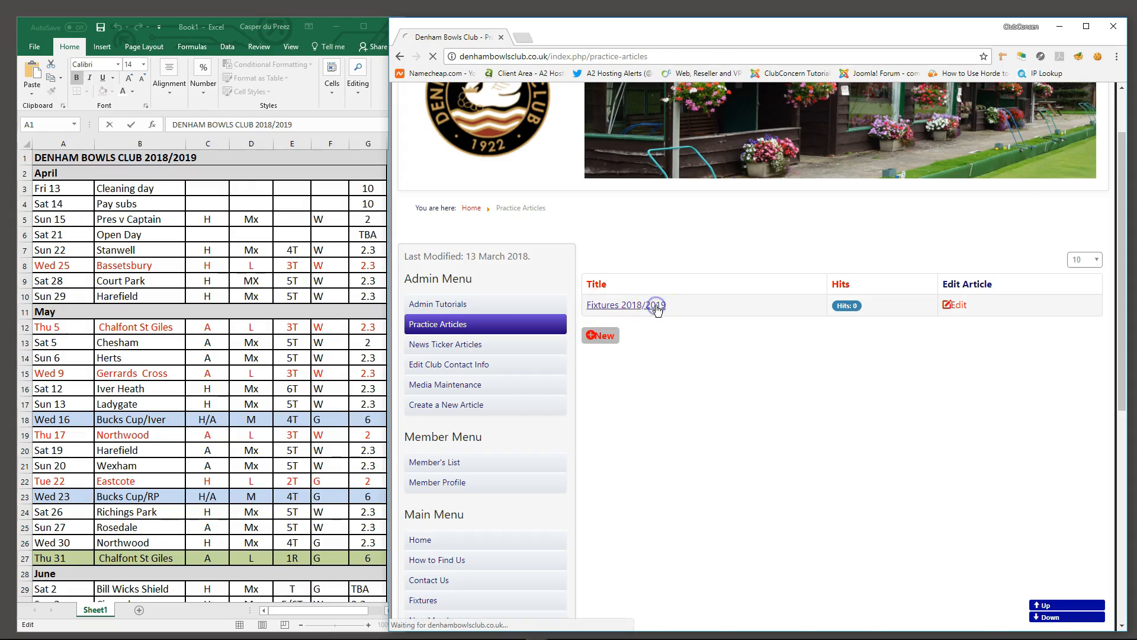
Examine the published fixtures table from April through June and compare its text and row formatting with the Excel sheet.
scroll(592, 380, "down", 3)
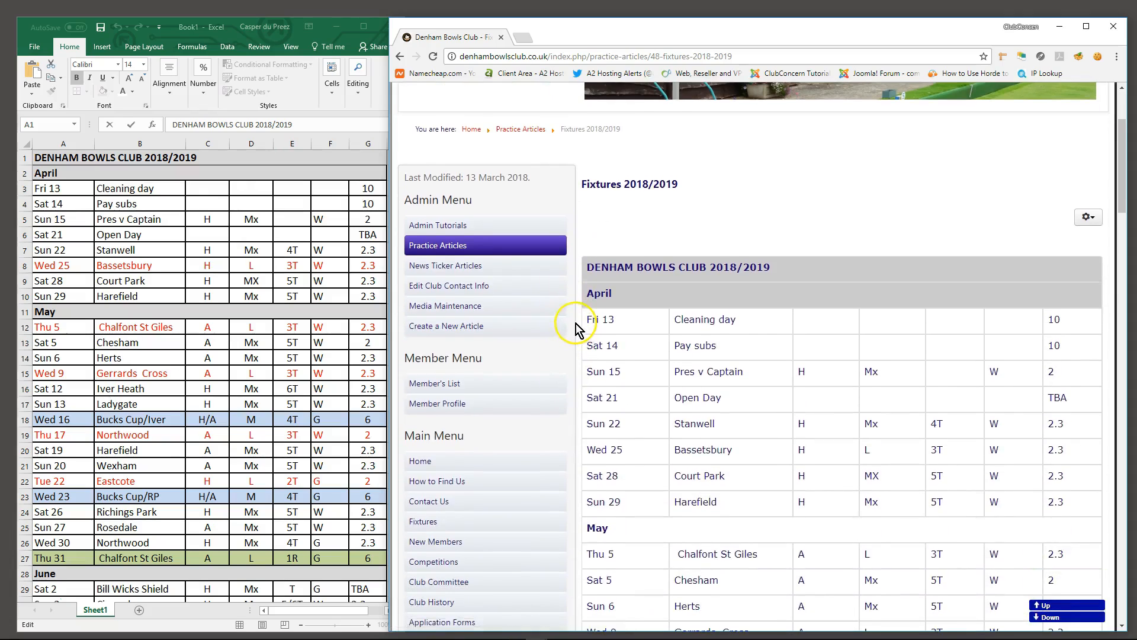
scroll(577, 329, "down", 1)
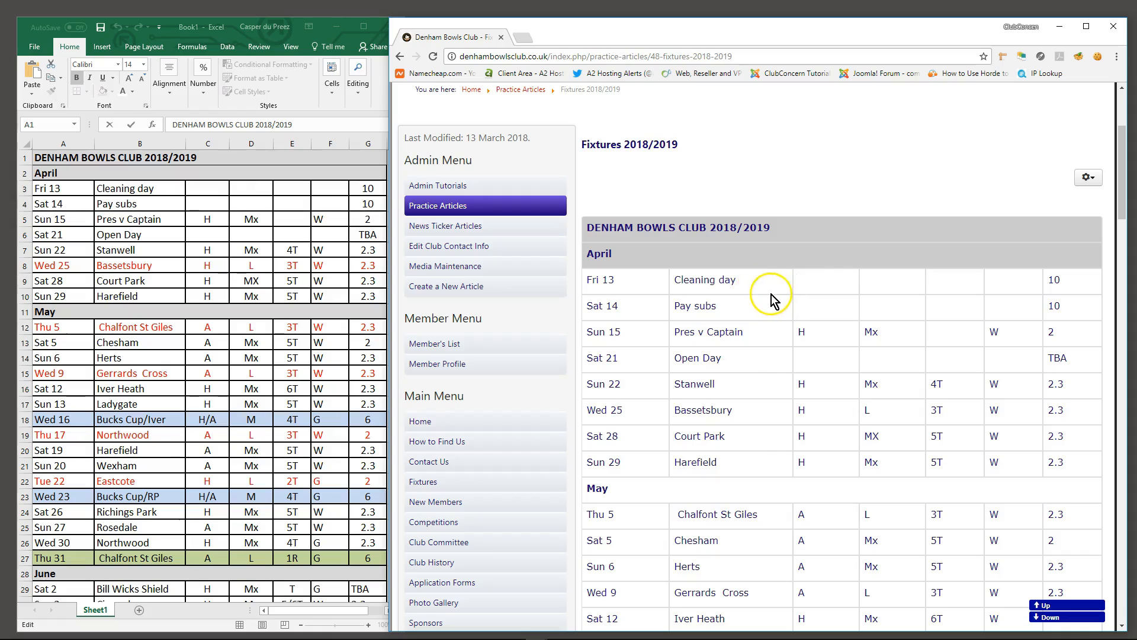
scroll(772, 467, "down", 2)
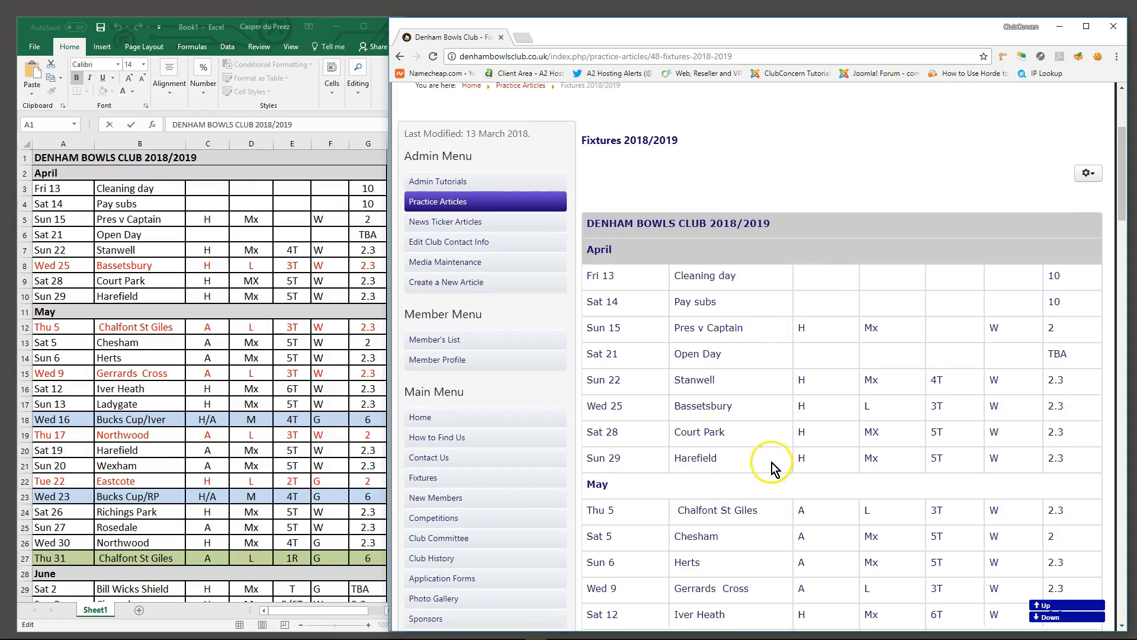
scroll(772, 461, "down", 4)
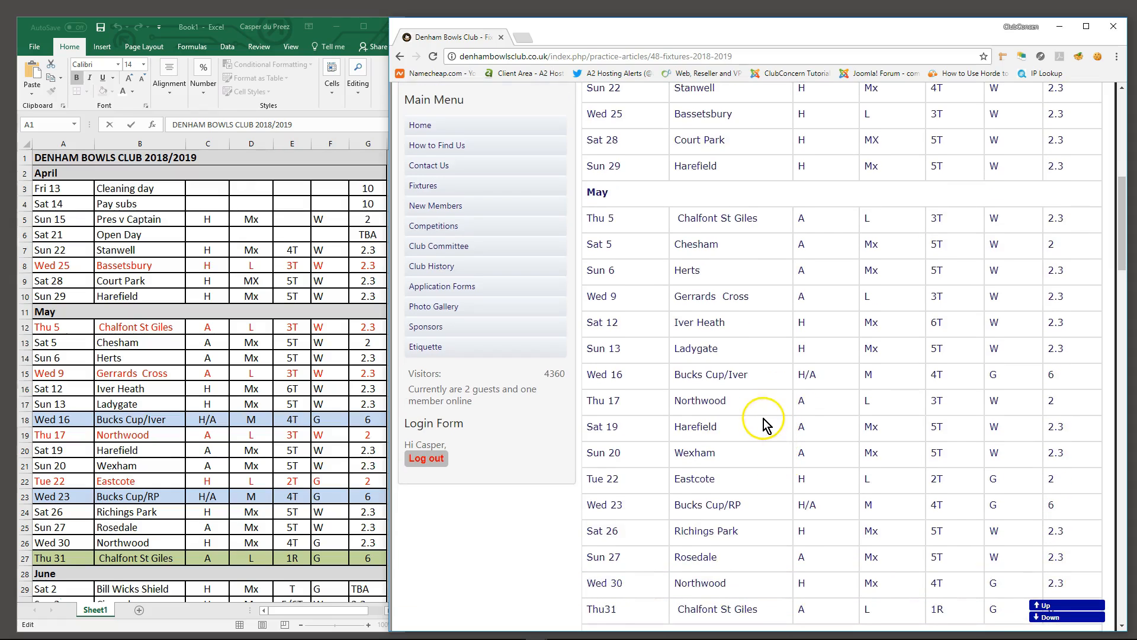
scroll(764, 420, "up", 5)
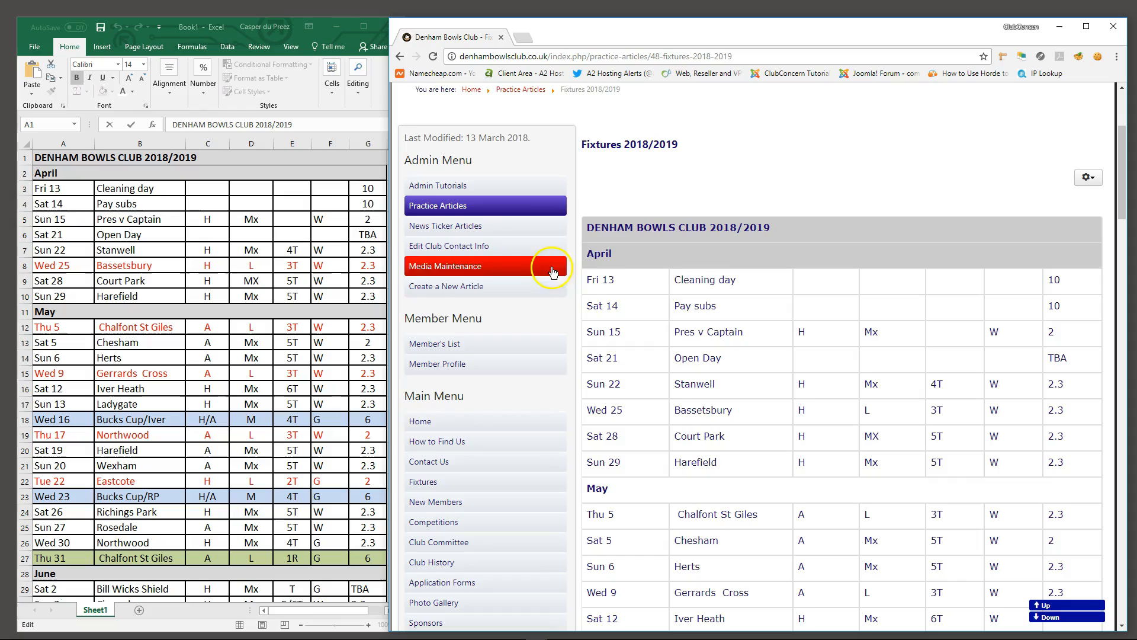
scroll(837, 537, "down", 3)
scroll(823, 510, "down", 3)
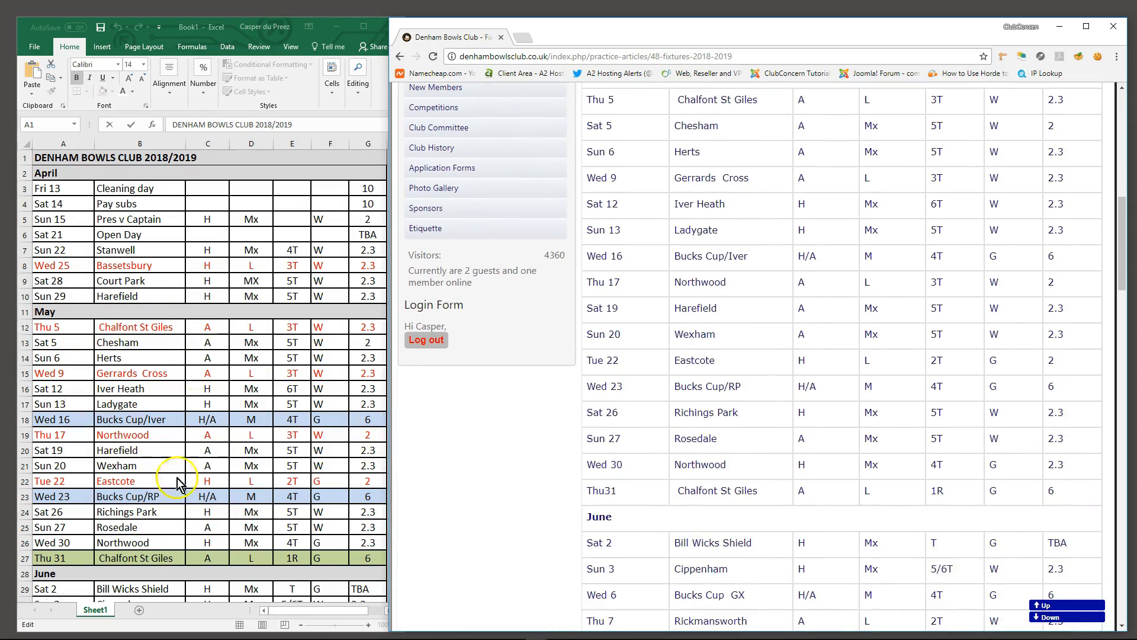
scroll(821, 278, "down", 3)
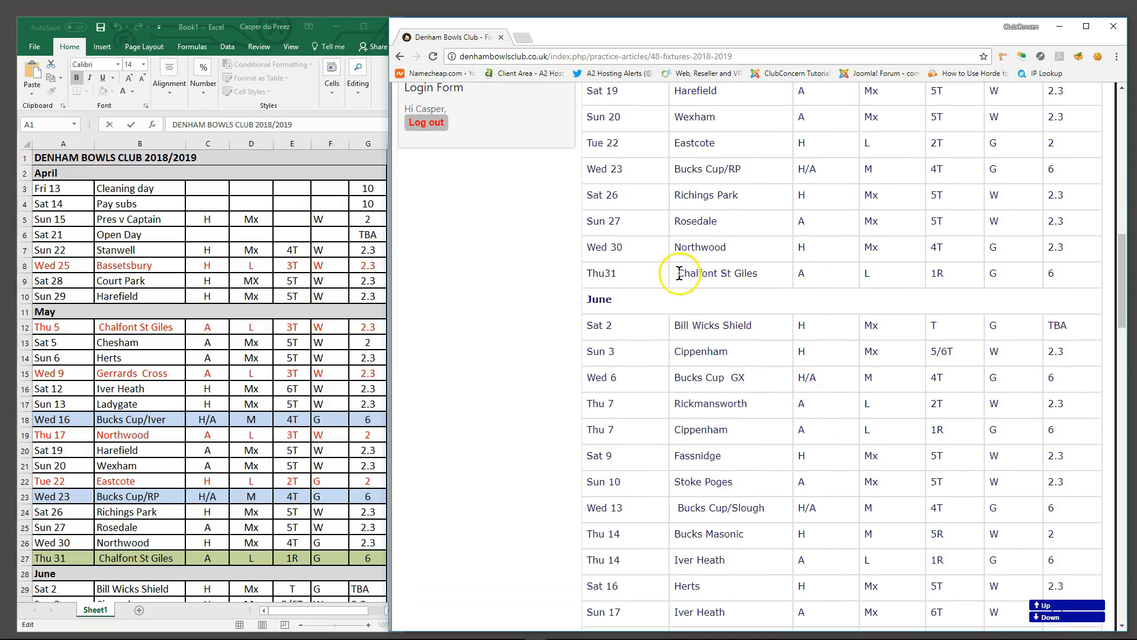
left_click_drag(673, 275, 682, 275)
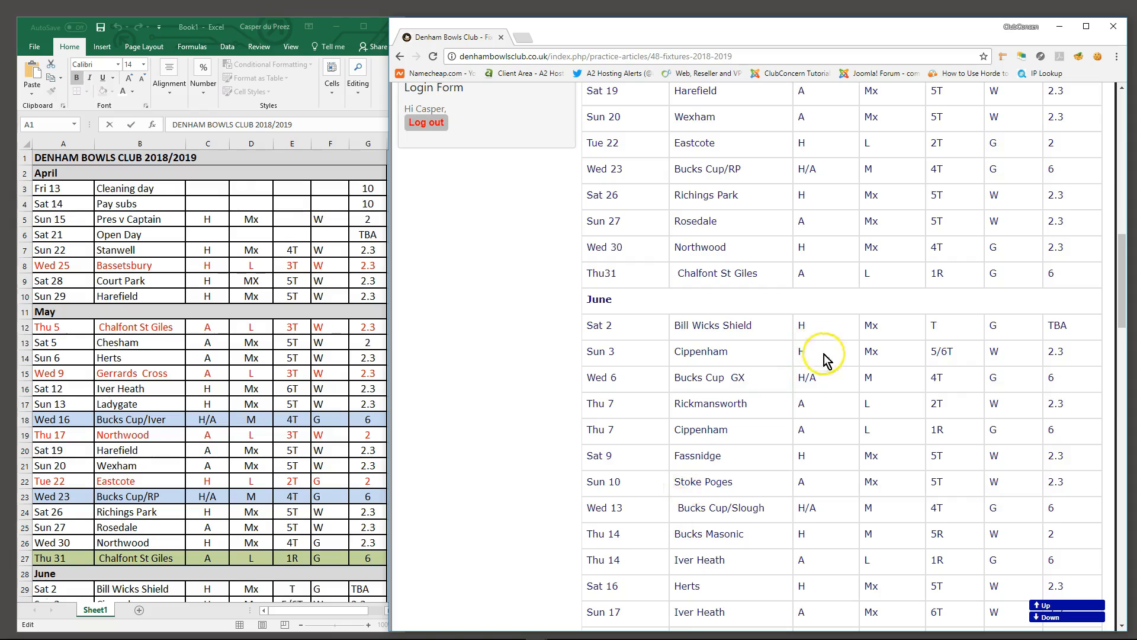
scroll(835, 385, "down", 1)
scroll(746, 439, "down", 1)
scroll(751, 443, "up", 7)
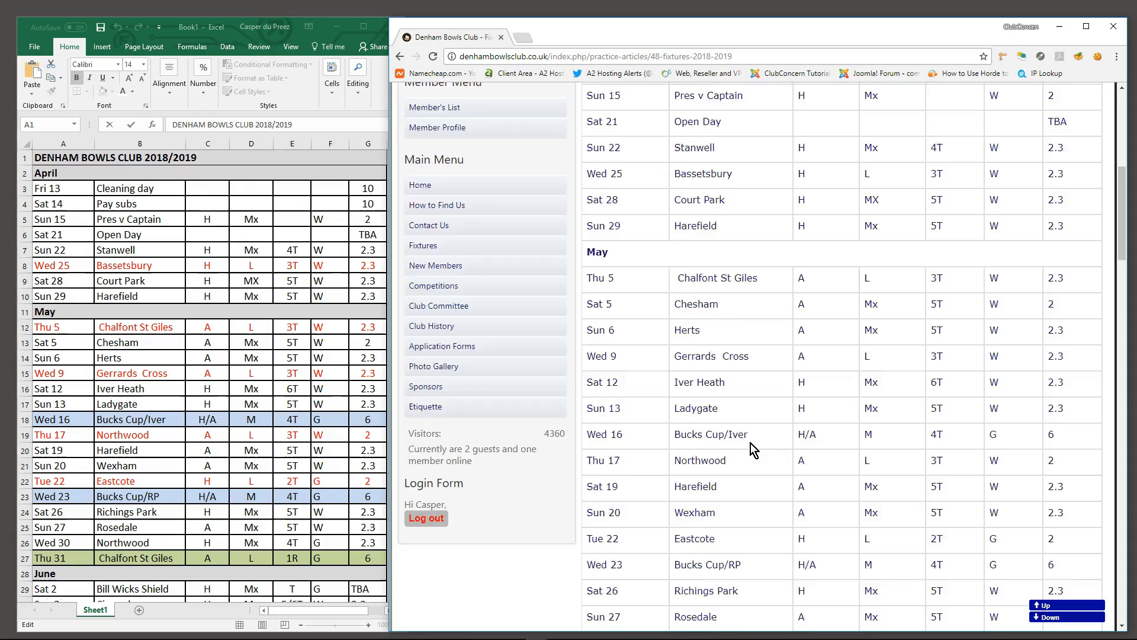
Open the published "Fixtures 2018/2019" article for editing and bring up its content editor.
scroll(751, 443, "up", 4)
left_click(1095, 261)
left_click(1043, 275)
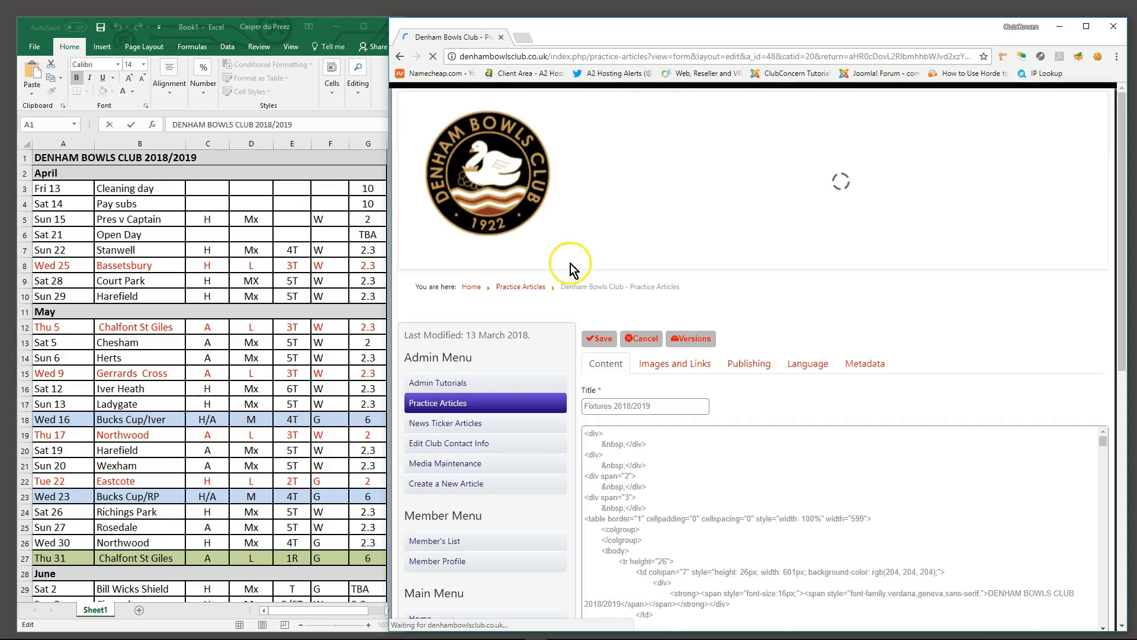
scroll(581, 331, "down", 3)
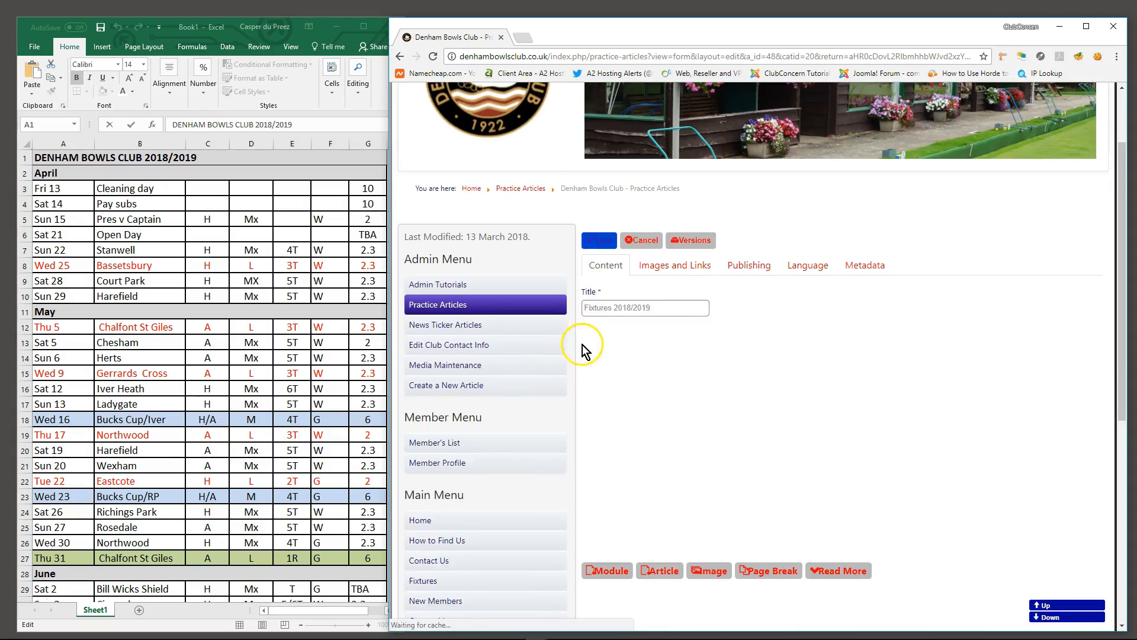
scroll(580, 342, "down", 3)
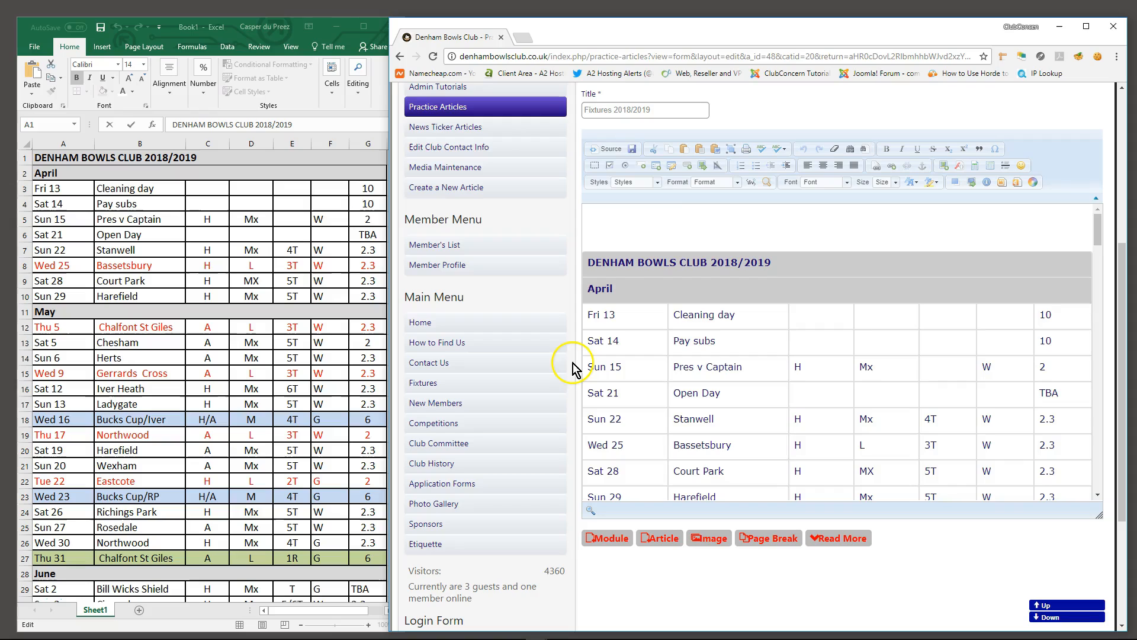
Delete the blank lines above the fixtures table in the article.
left_click(865, 233)
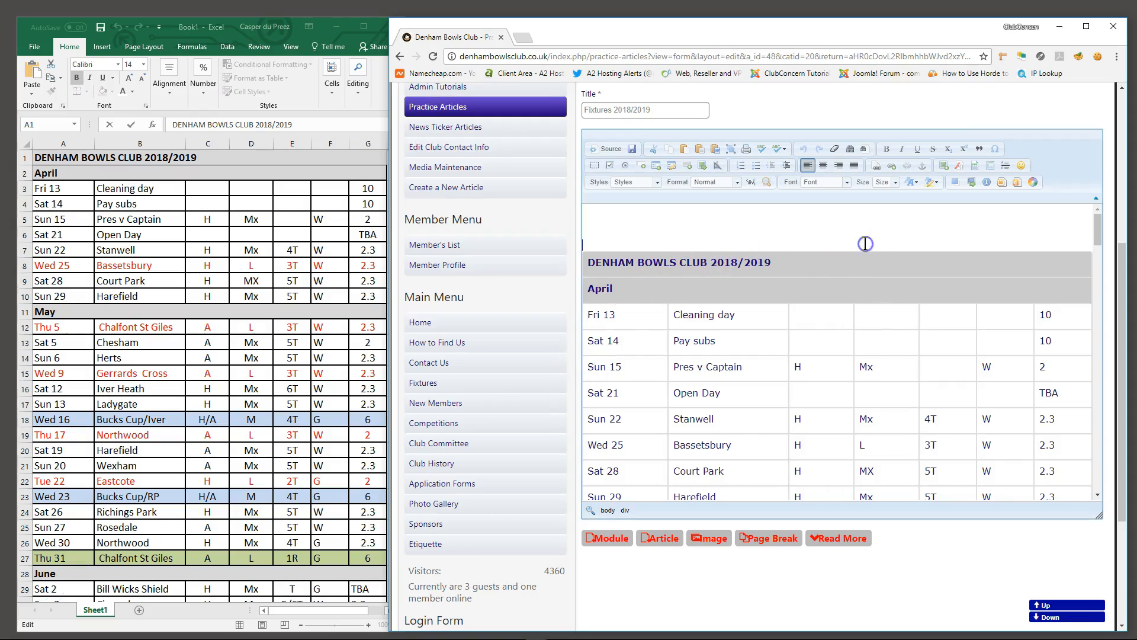
left_click(854, 222)
left_click(859, 244)
key("BackSpace")
key("BackSpace")
key("BackSpace")
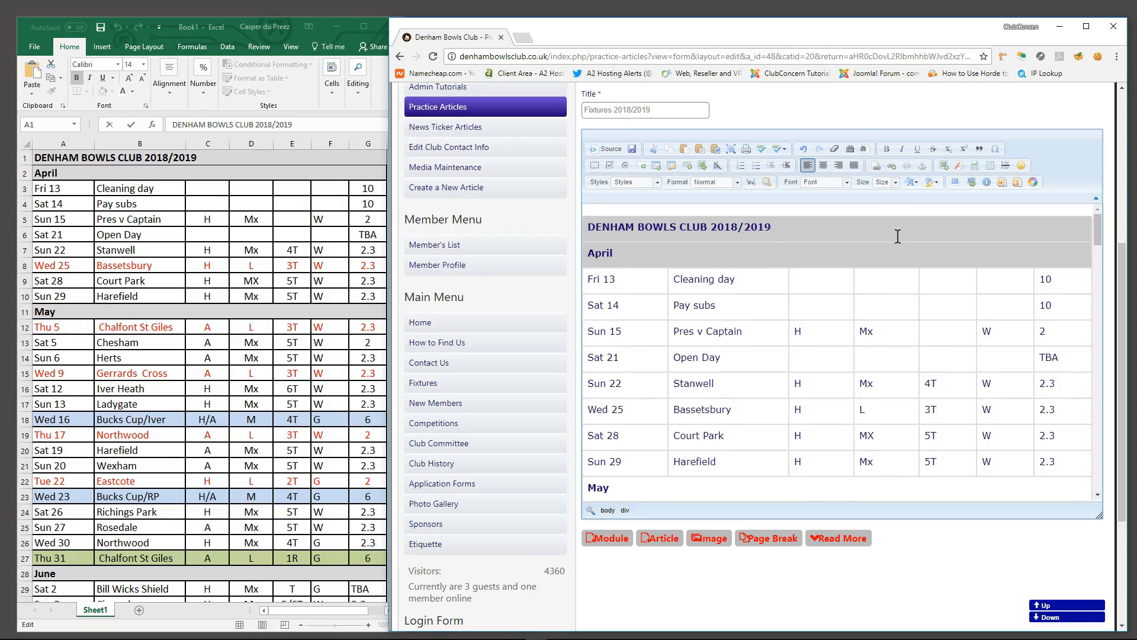
key("ctrl+a")
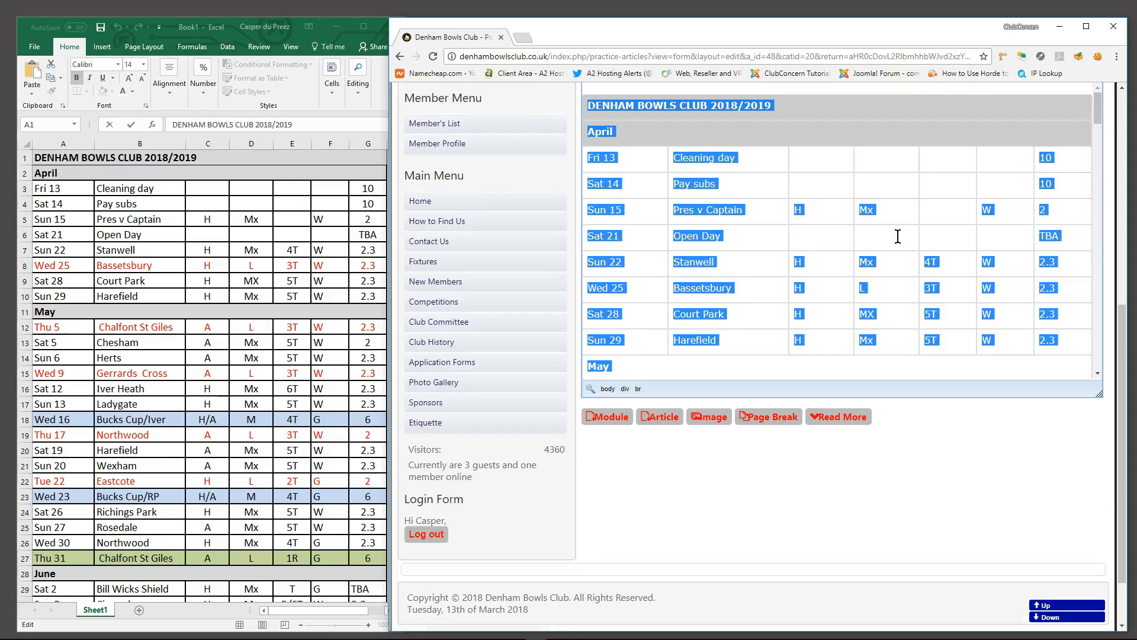
left_click(835, 290)
scroll(840, 290, "up", 1)
scroll(834, 253, "up", 5)
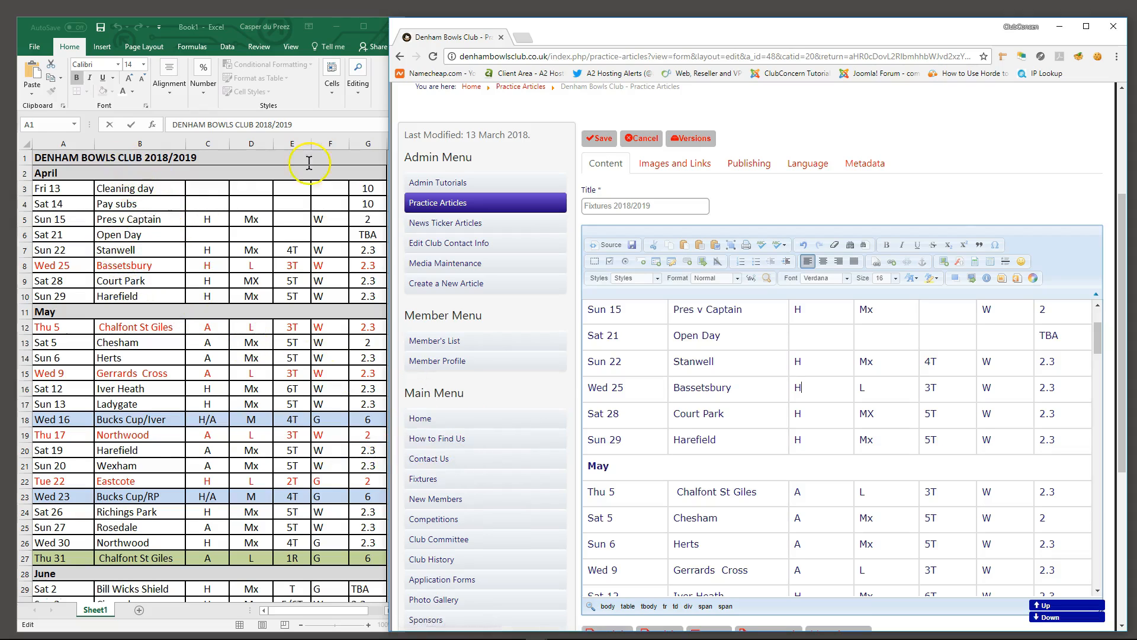
Set the text colour of the whole Wed 25 Bassetsbury row to red.
scroll(541, 338, "down", 1)
scroll(788, 336, "up", 1)
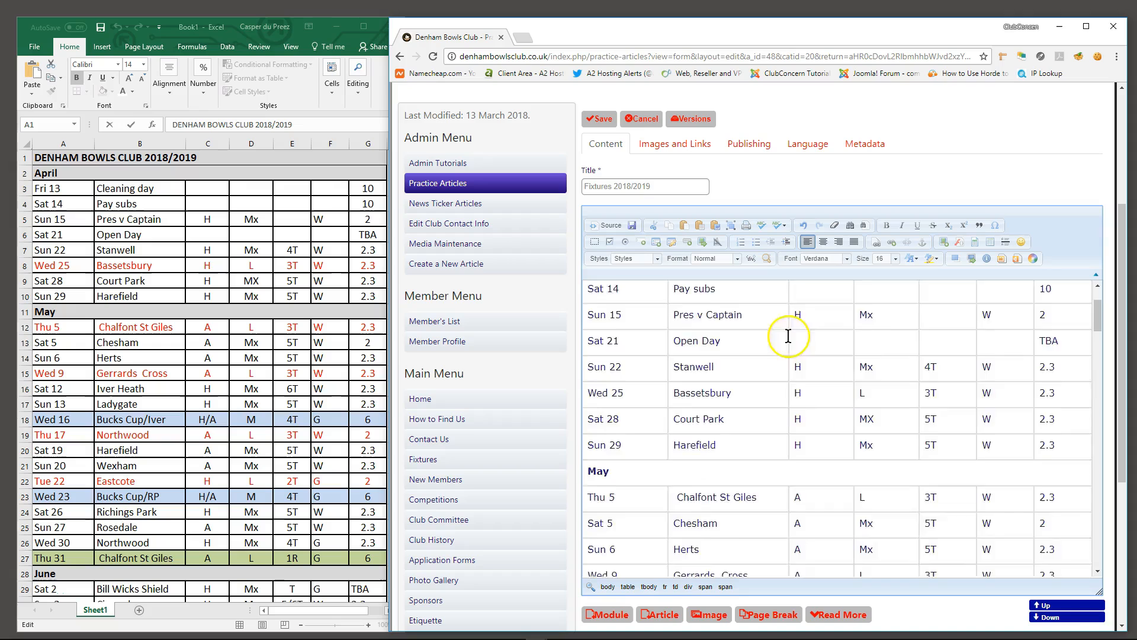
scroll(1097, 308, "up", 3)
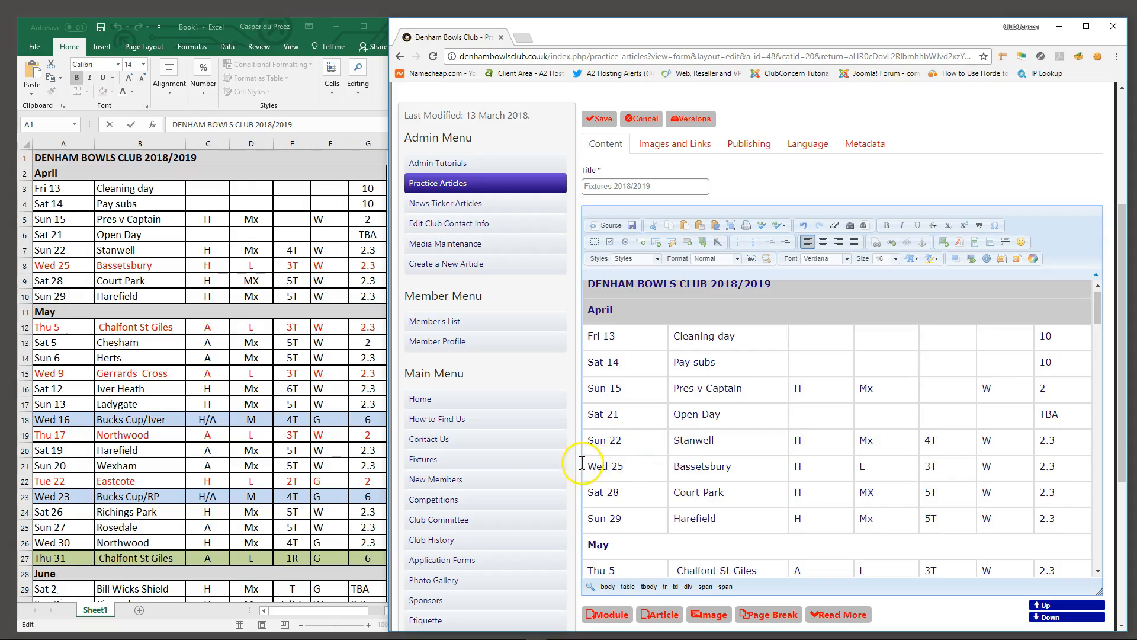
left_click_drag(618, 463, 923, 472)
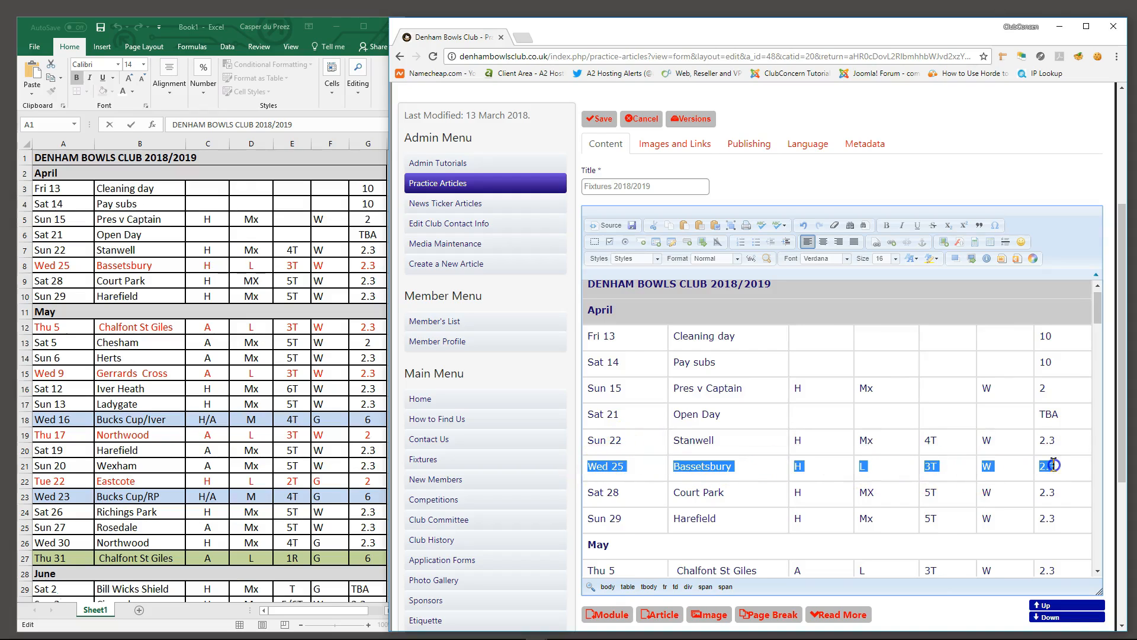
left_click_drag(1054, 465, 1055, 466)
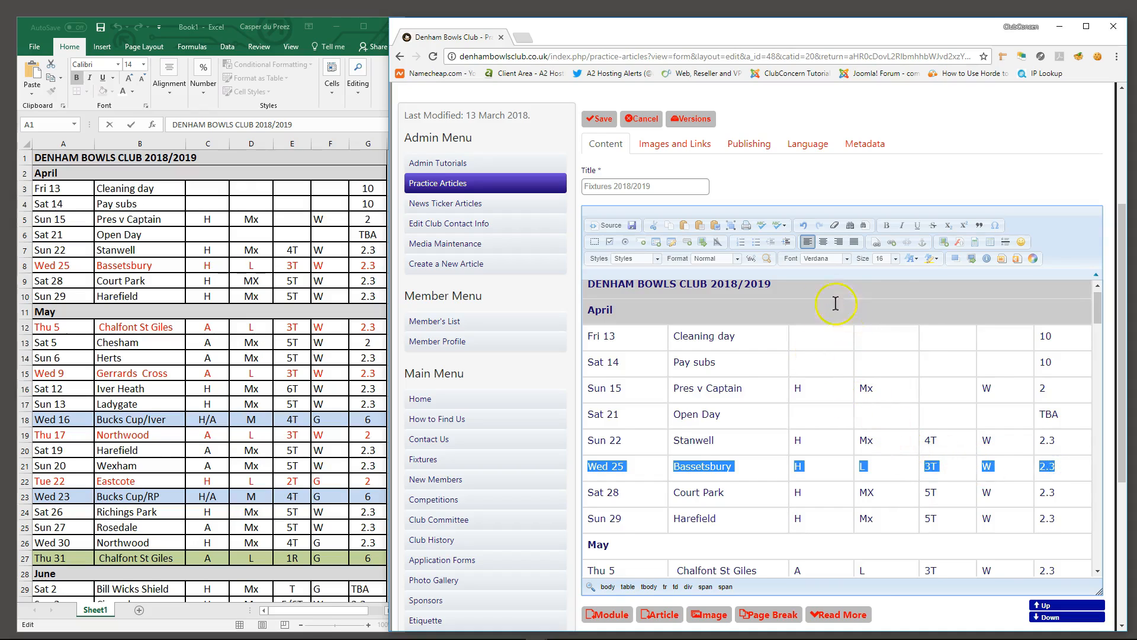
left_click(915, 259)
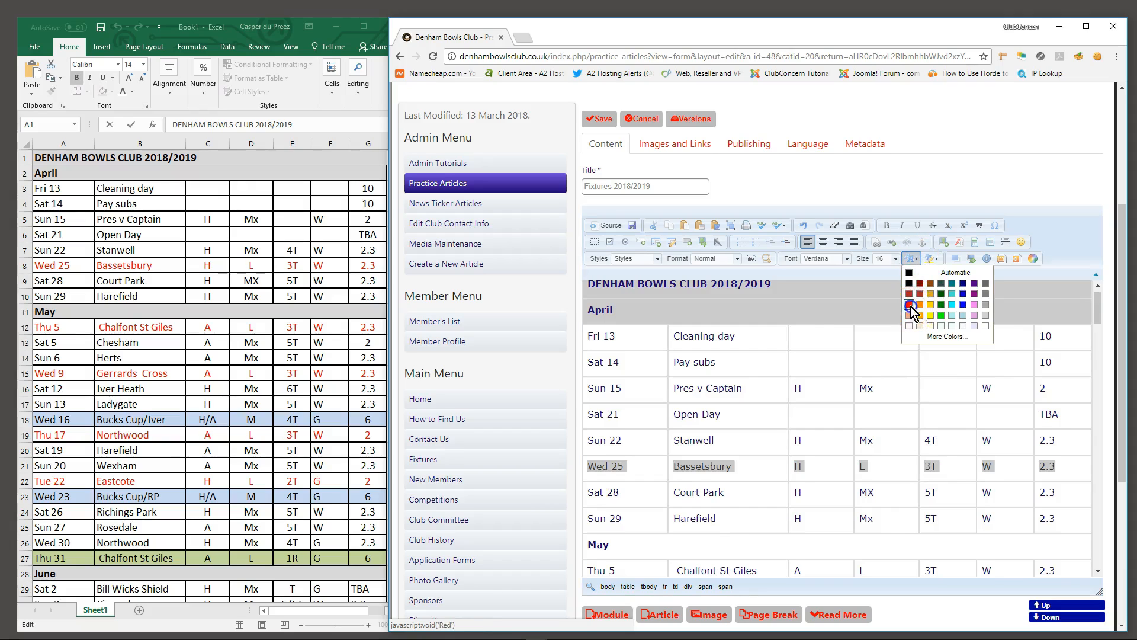
left_click(911, 305)
Set the background colour of the May heading cell to #cccccc.
scroll(698, 481, "down", 3)
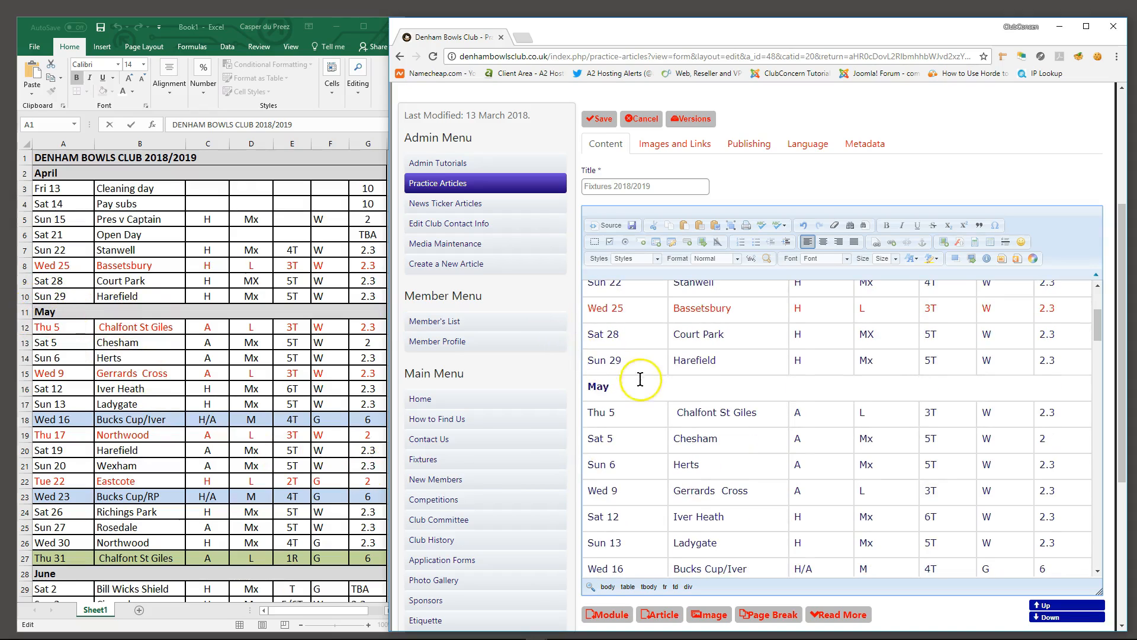
right_click(628, 388)
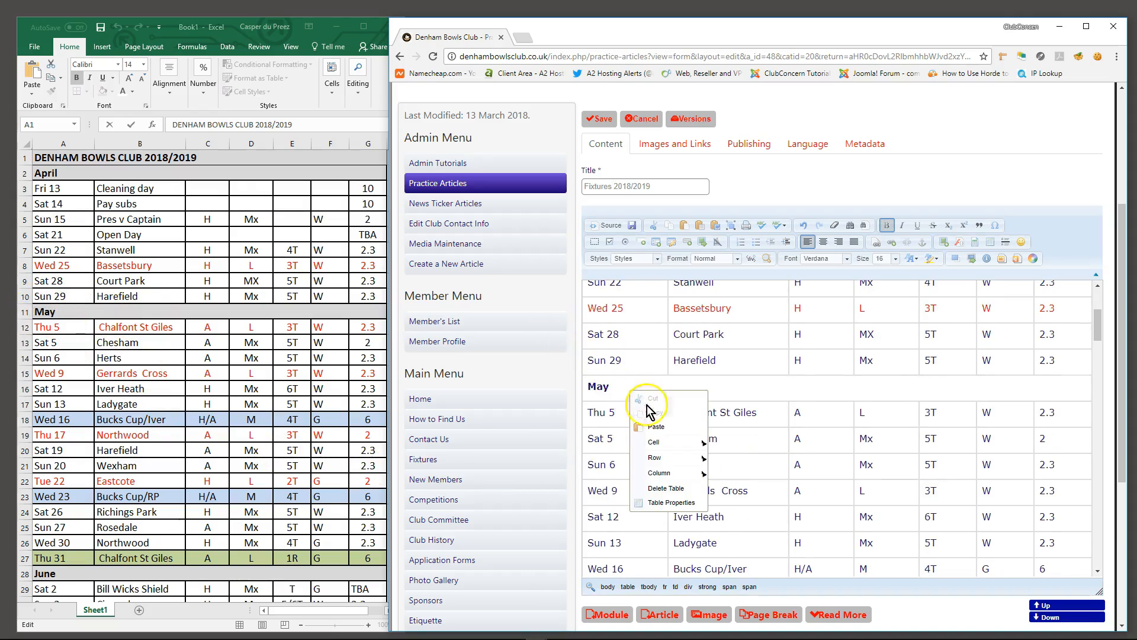
mouse_move(657, 442)
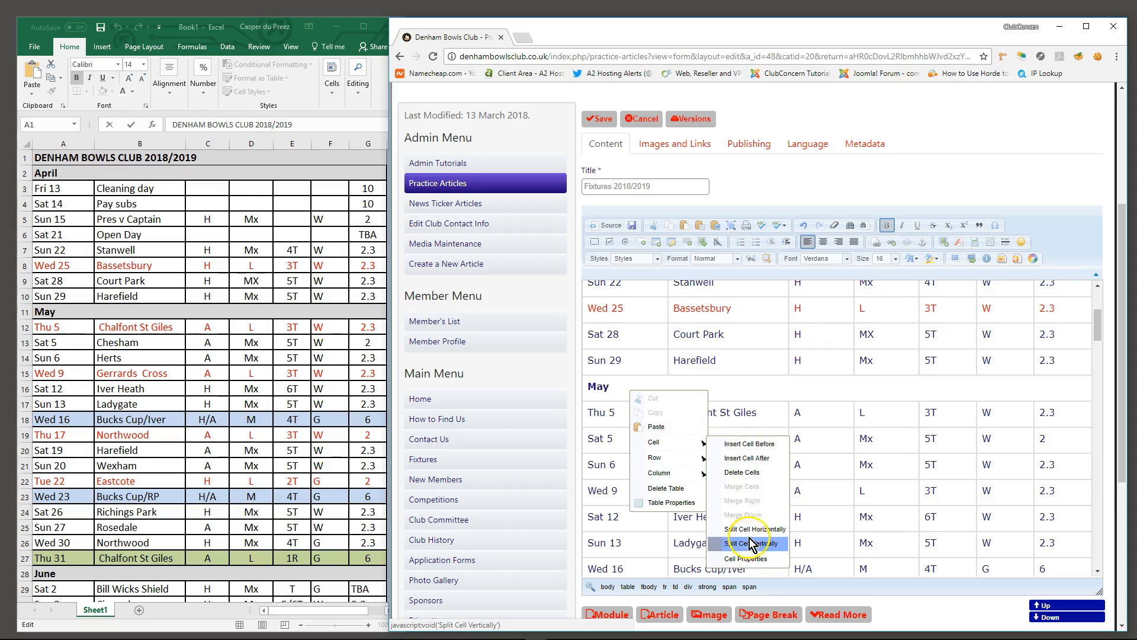
left_click(747, 558)
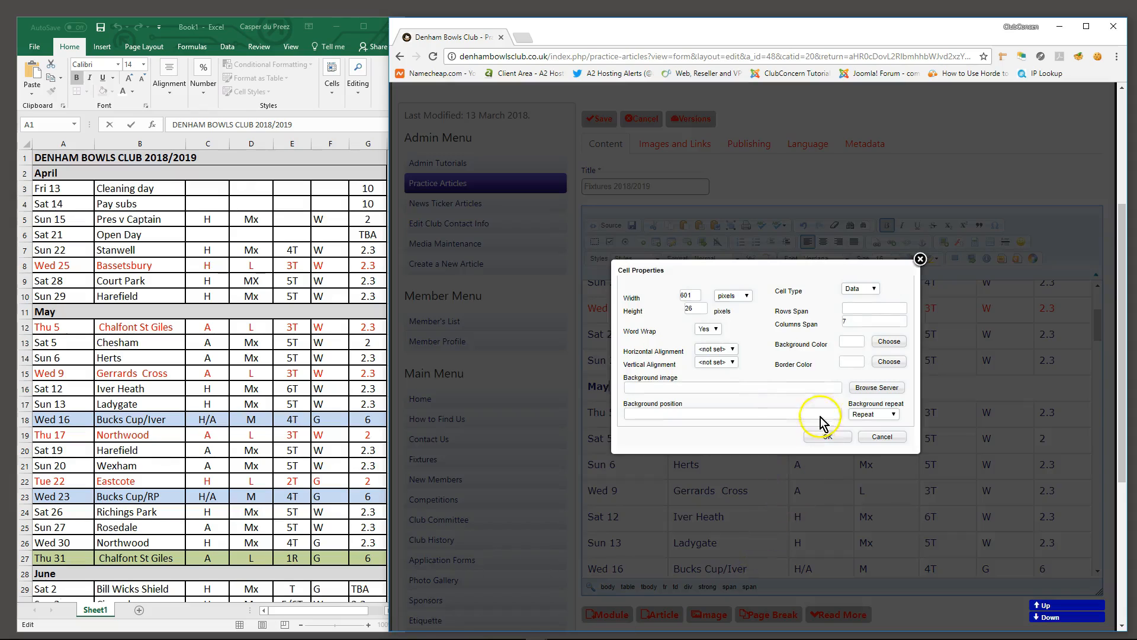
left_click(890, 342)
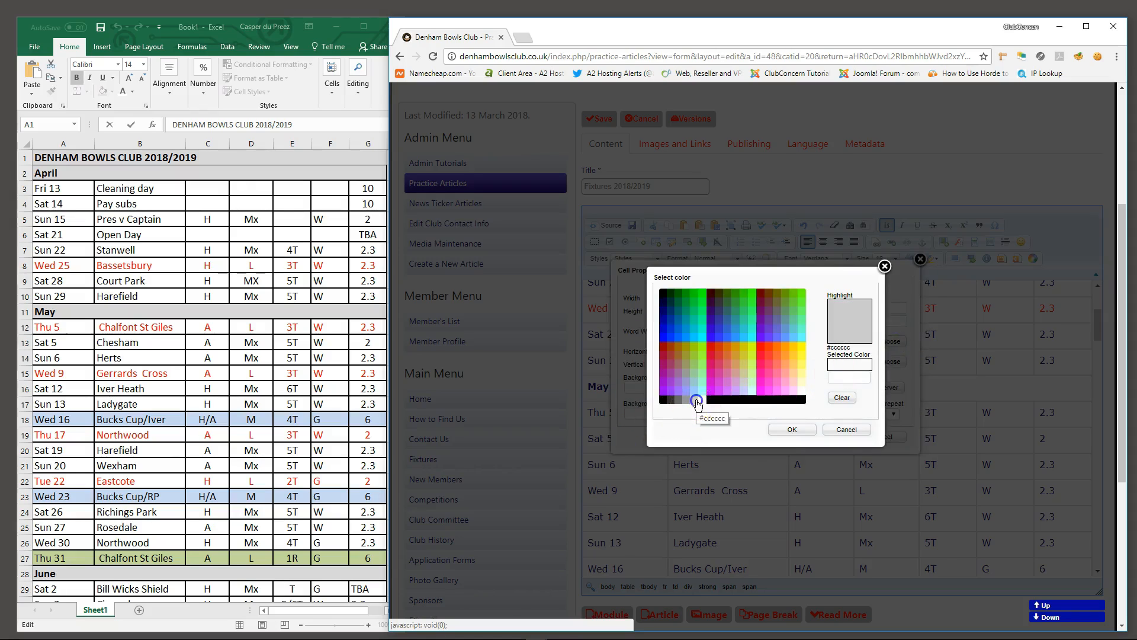
left_click(696, 403)
left_click(792, 429)
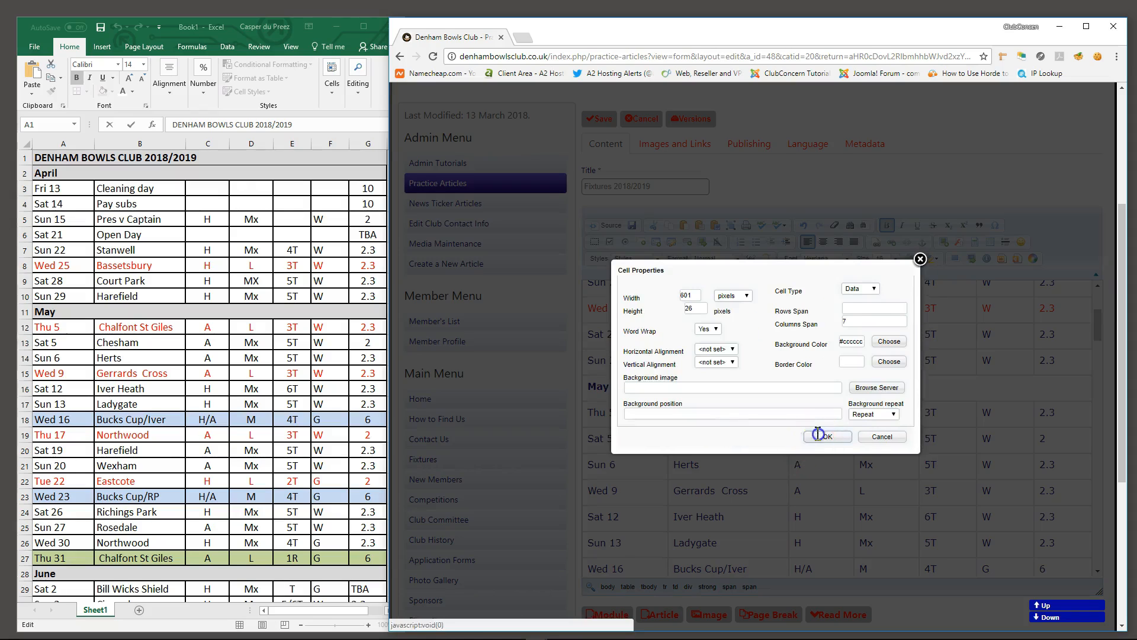
left_click(817, 434)
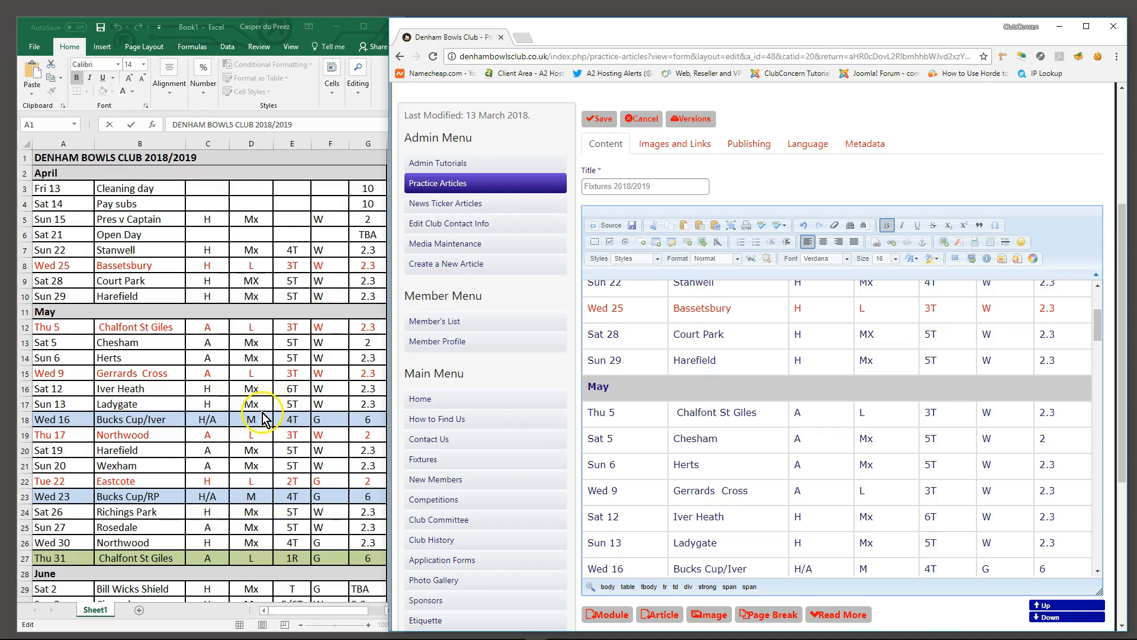
Fill the Bucks Cup rows with light blue and the Burnham Plate rows with green to match the Excel sheet.
left_click_drag(592, 569, 1060, 568)
scroll(829, 474, "down", 2)
right_click(990, 457)
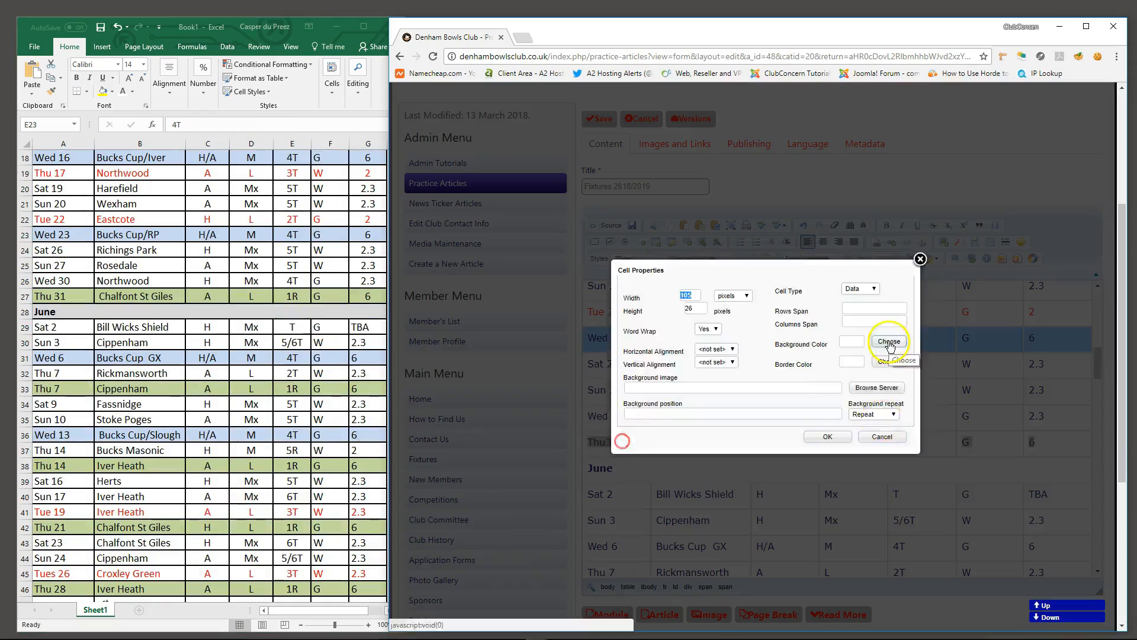
left_click(808, 337)
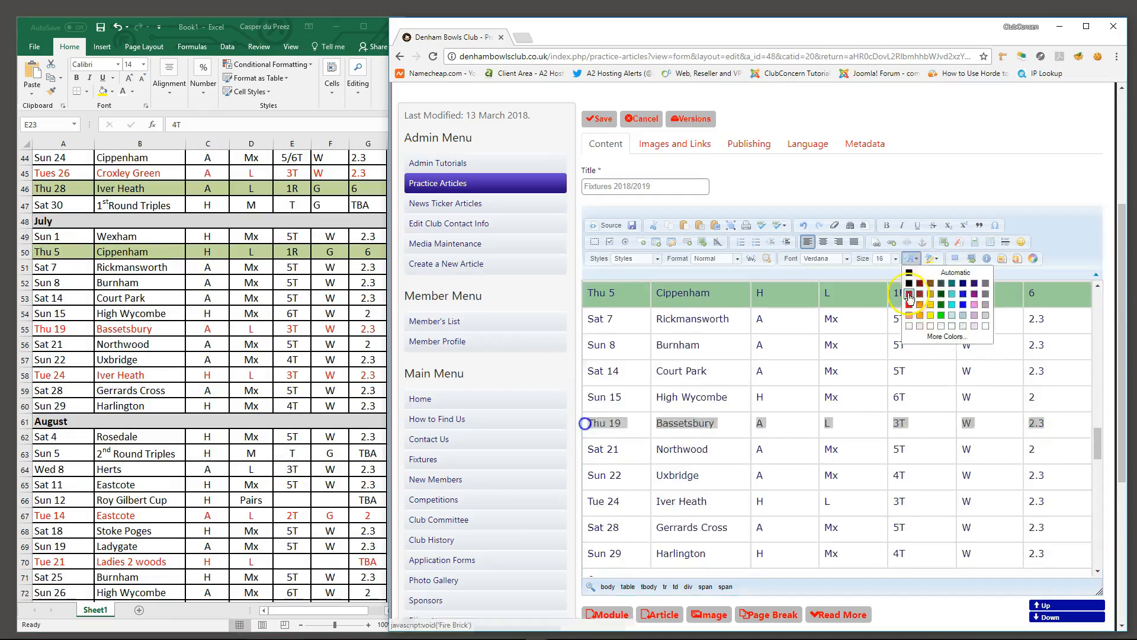
Recolour the remaining ladies' games rows in Fire Brick red, including Thu 19 Bassetsbury and Tue 24 Iver Heath.
left_click(909, 296)
scroll(681, 462, "down", 10)
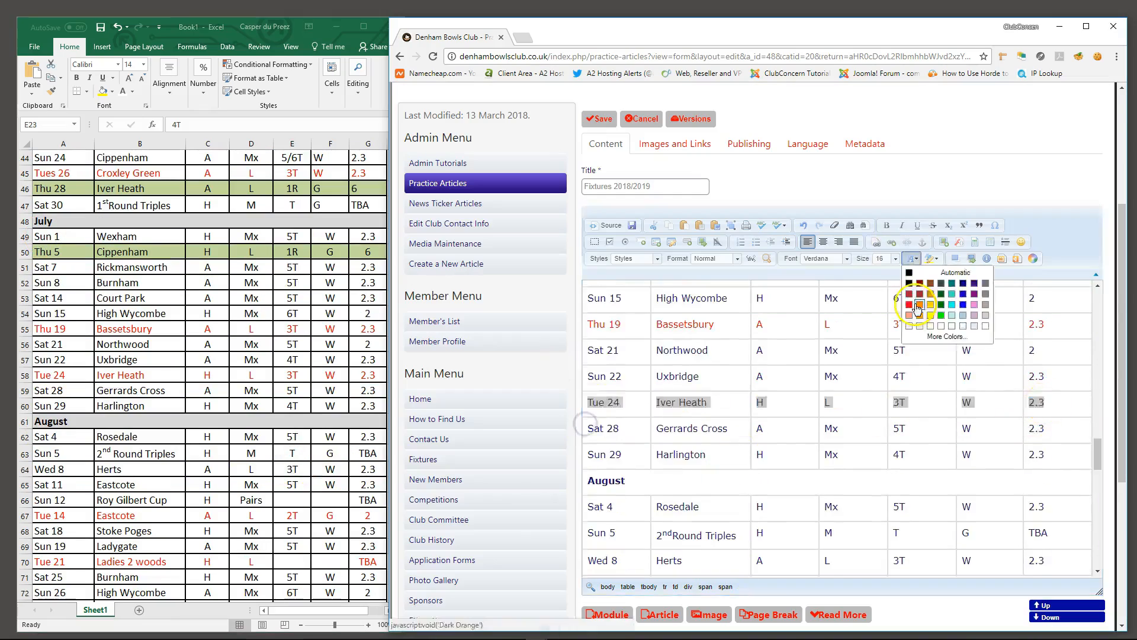
scroll(681, 459, "down", 6)
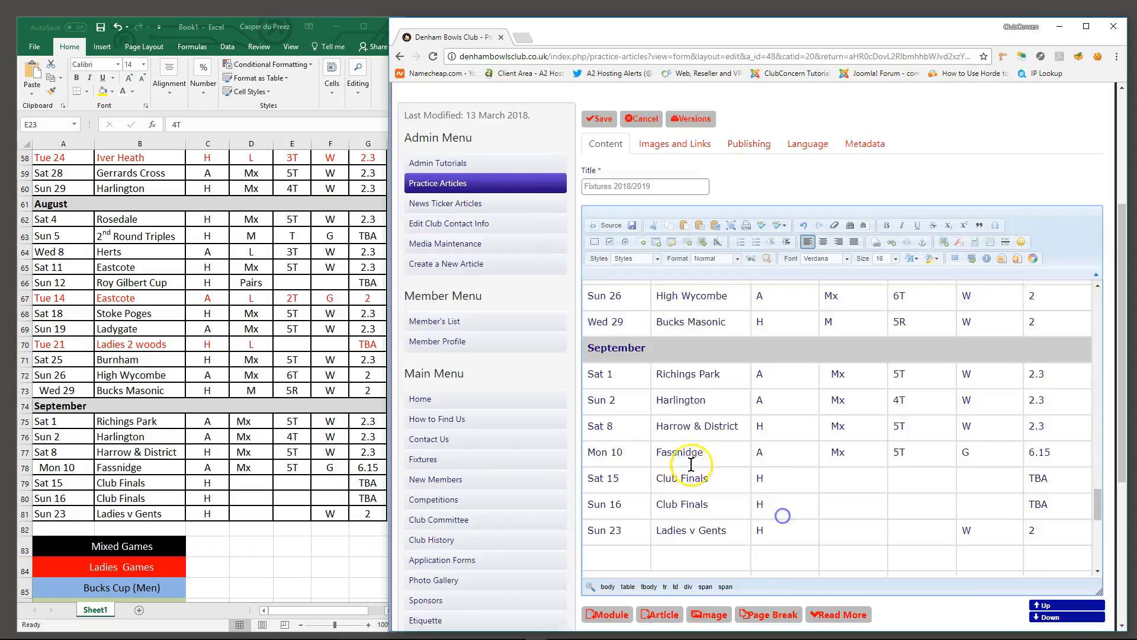
scroll(266, 444, "down", 5)
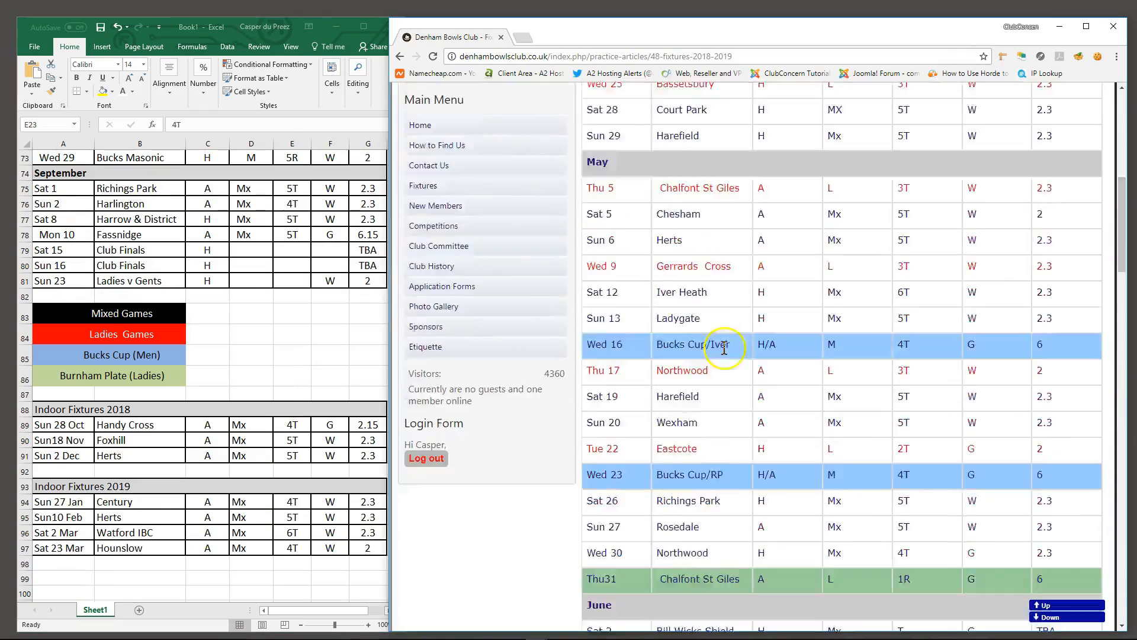
Reopen the saved article for editing and set the legend's Mixed Games text to white.
scroll(723, 343, "up", 10)
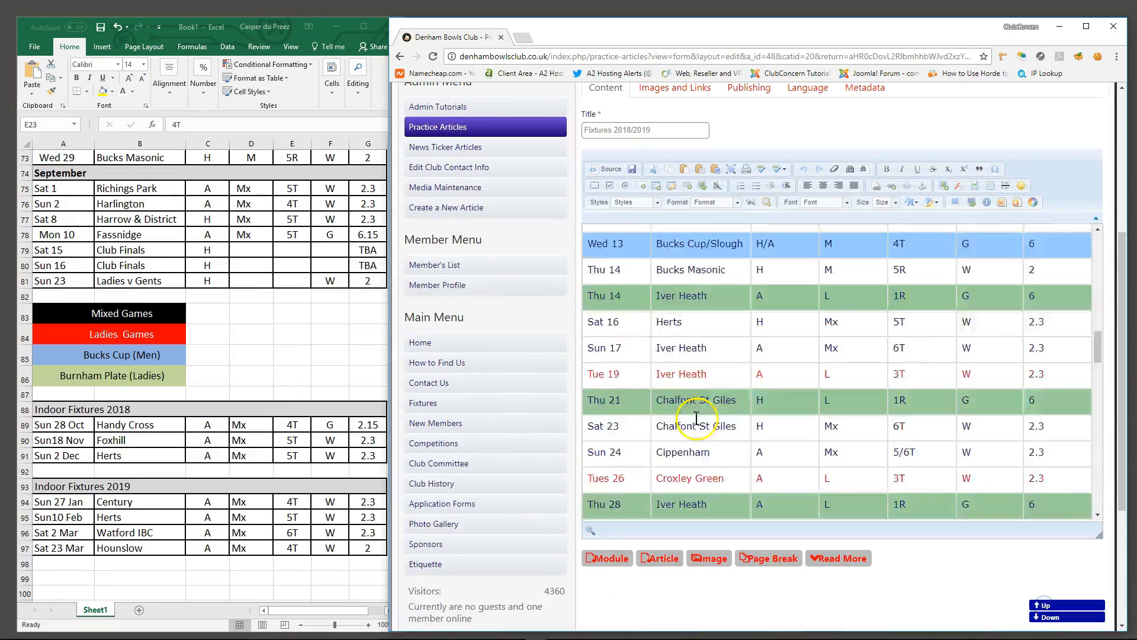
scroll(773, 331, "down", 5)
left_click(708, 320)
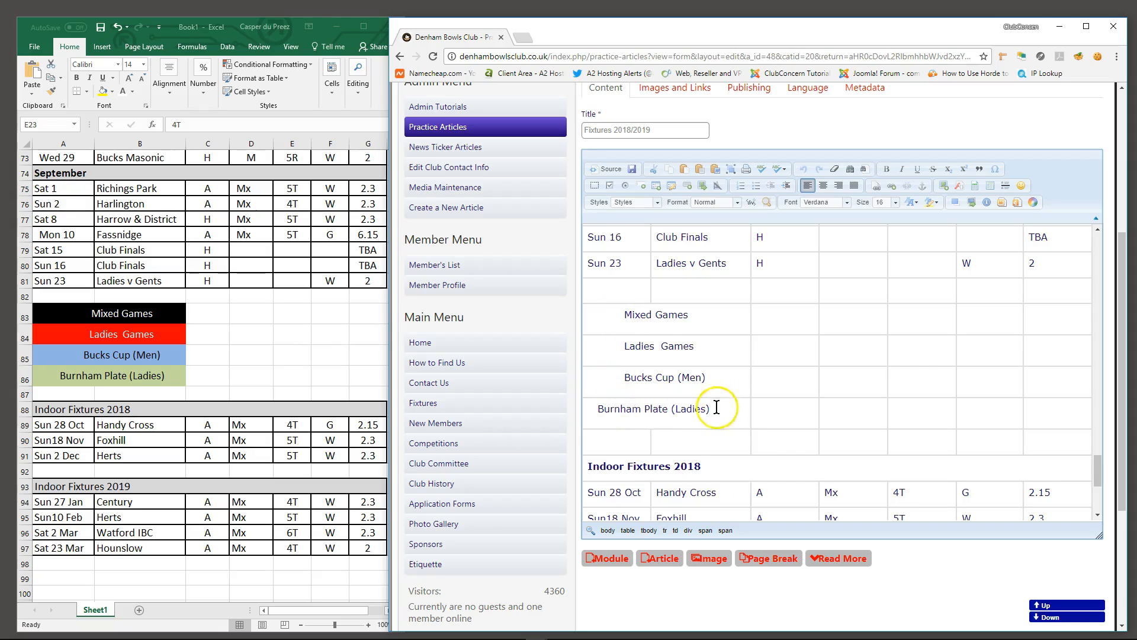
left_click_drag(624, 314, 653, 315)
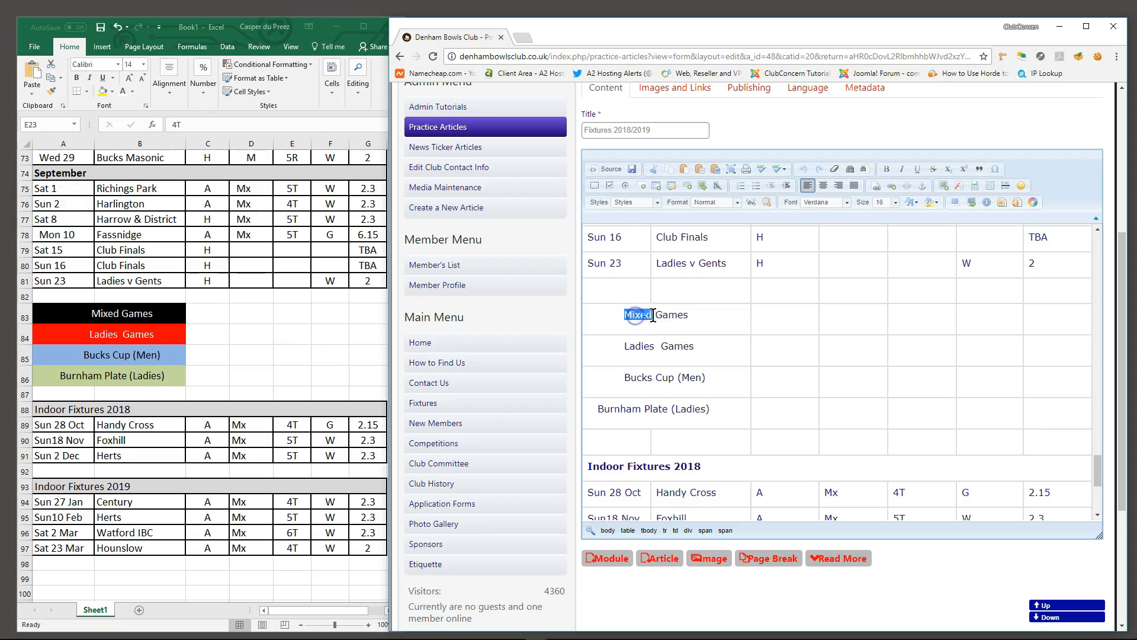
left_click(917, 203)
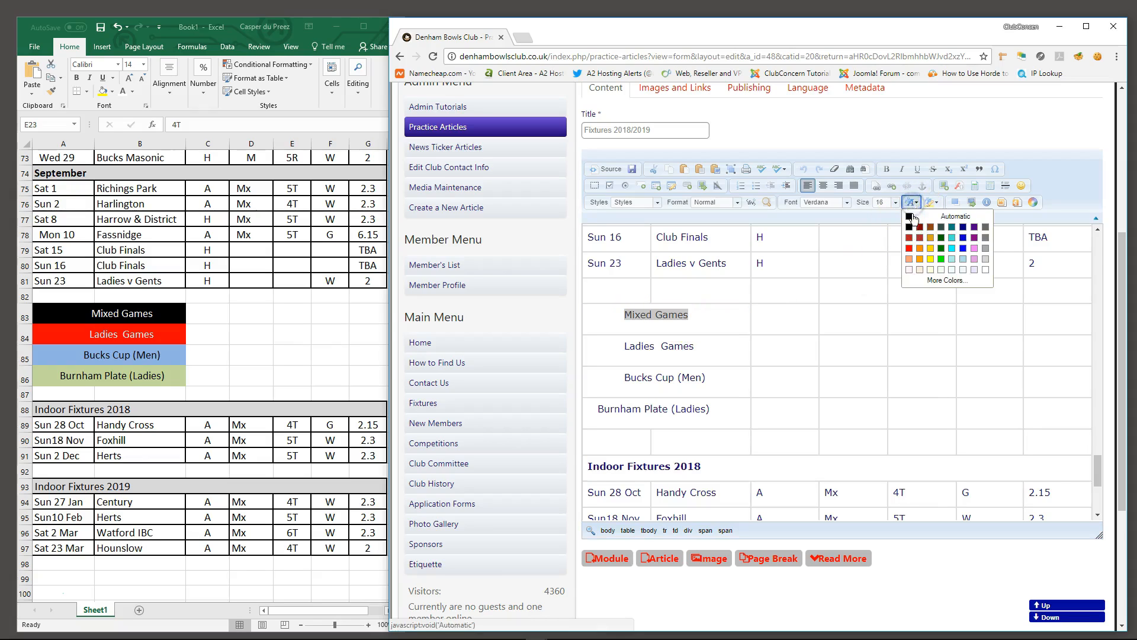
left_click(985, 270)
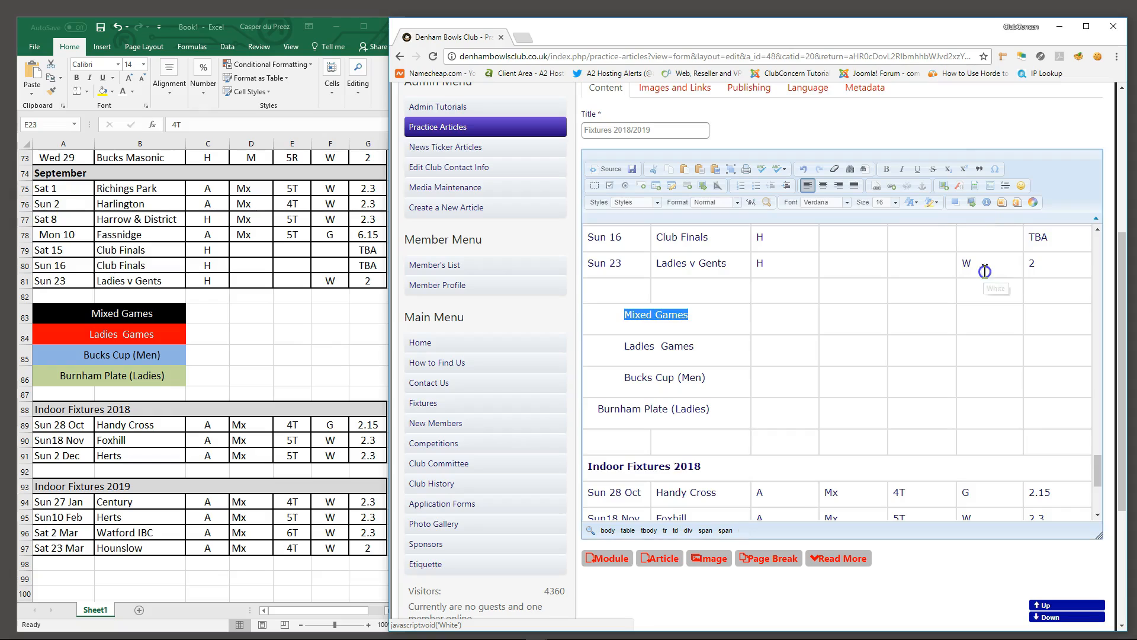
Set the background colour of the Mixed Games legend cell to black, #000000.
left_click(701, 316)
right_click(701, 316)
mouse_move(729, 369)
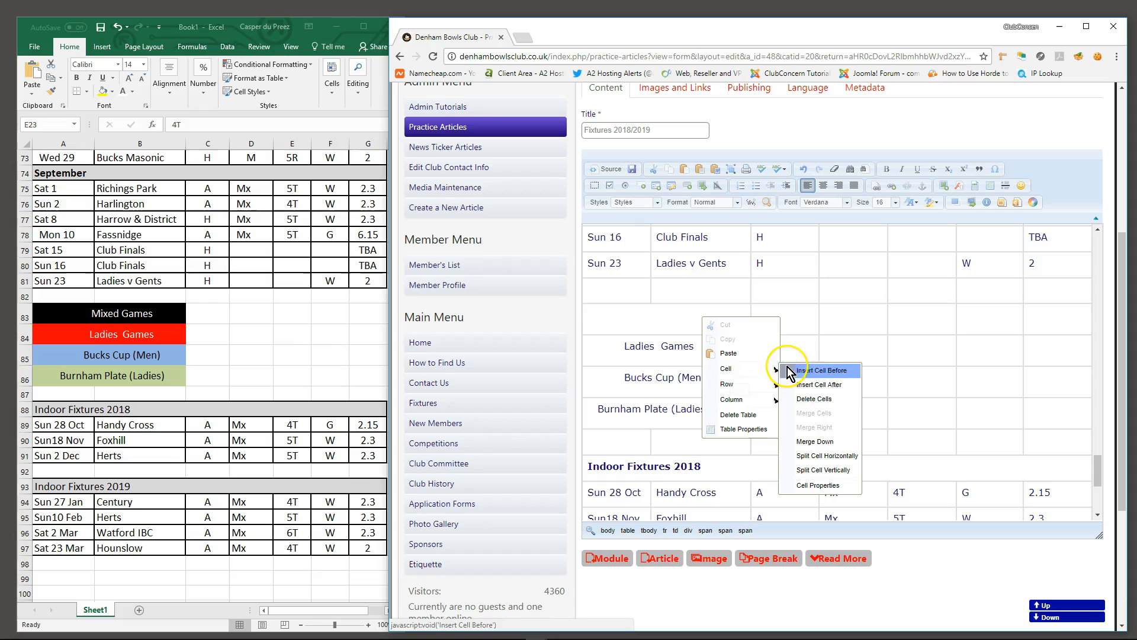
left_click(818, 485)
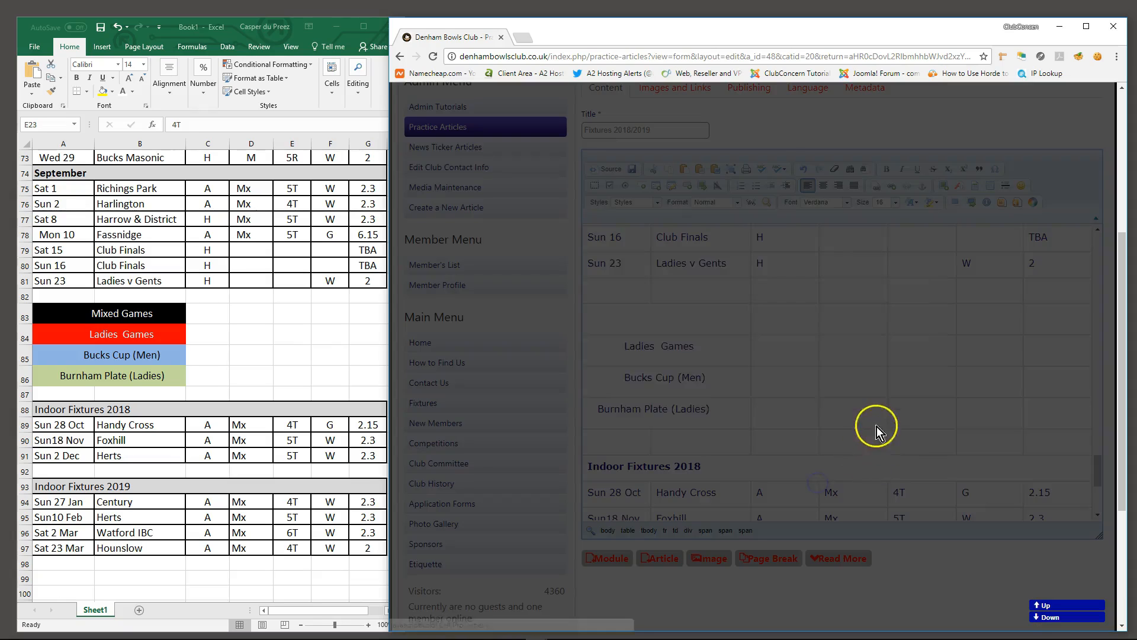
left_click(892, 341)
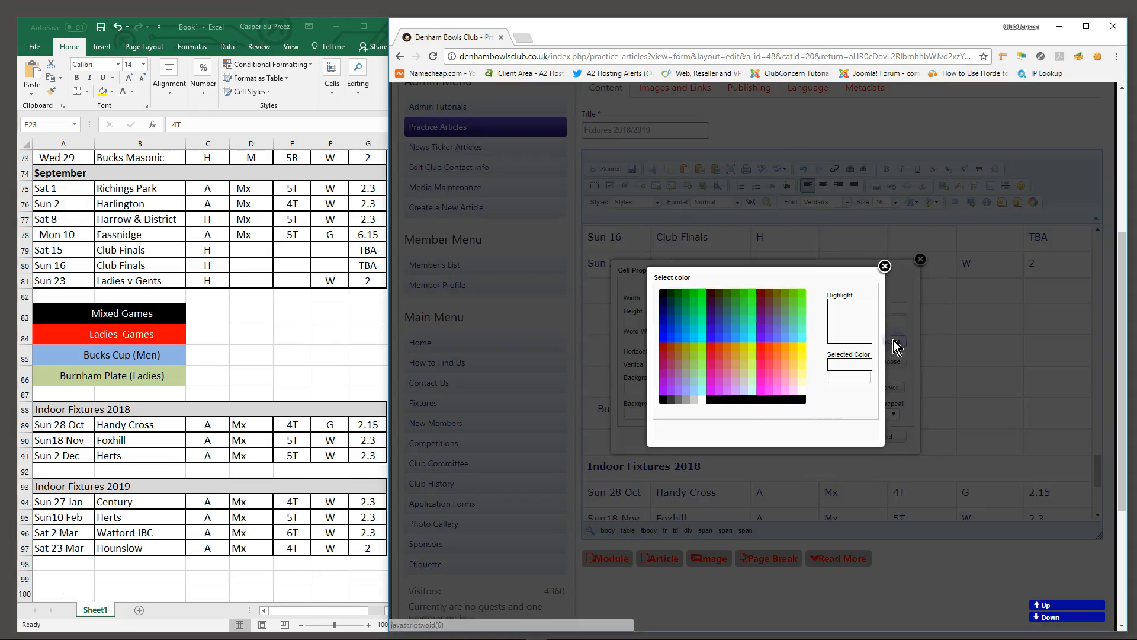
left_click(777, 400)
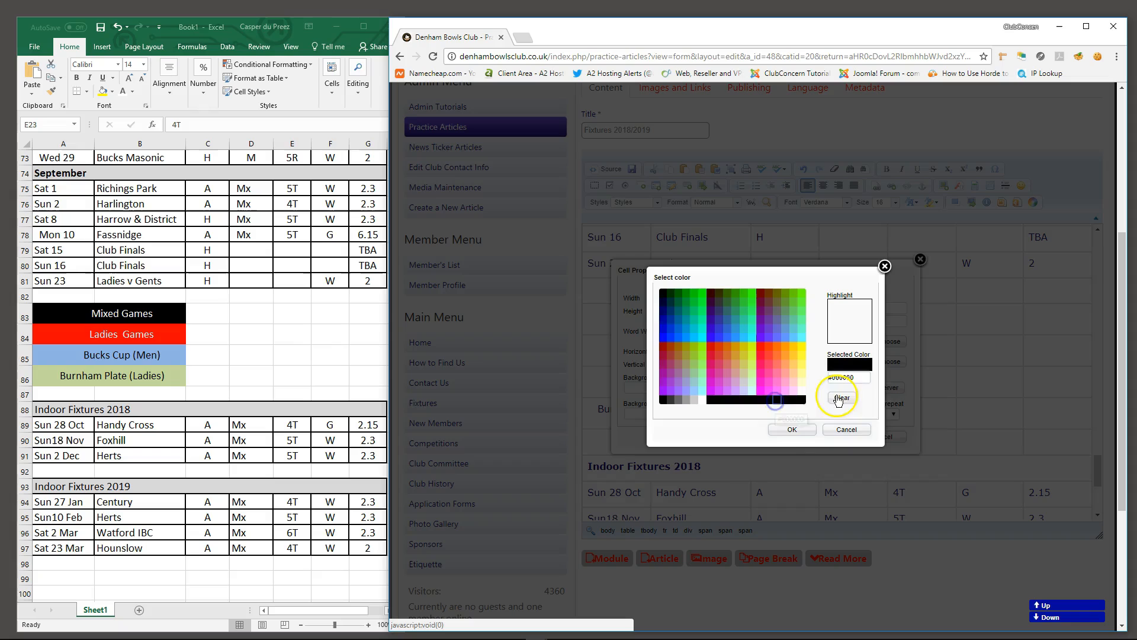
left_click(803, 436)
left_click(835, 437)
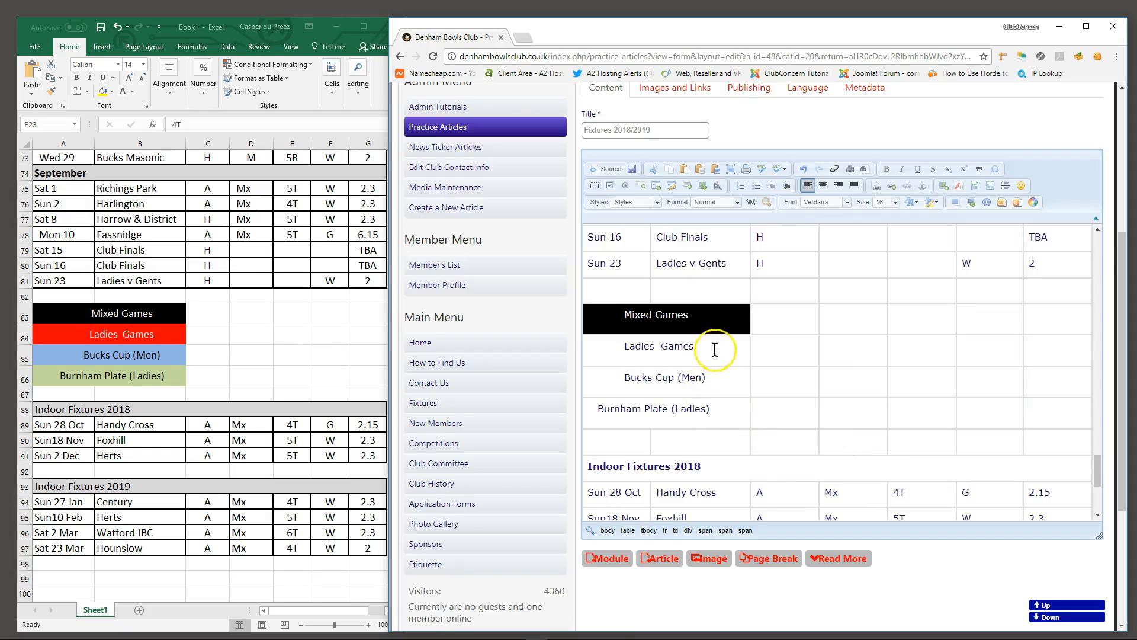
Set the legend's Ladies Games text to white.
left_click_drag(634, 350, 716, 350)
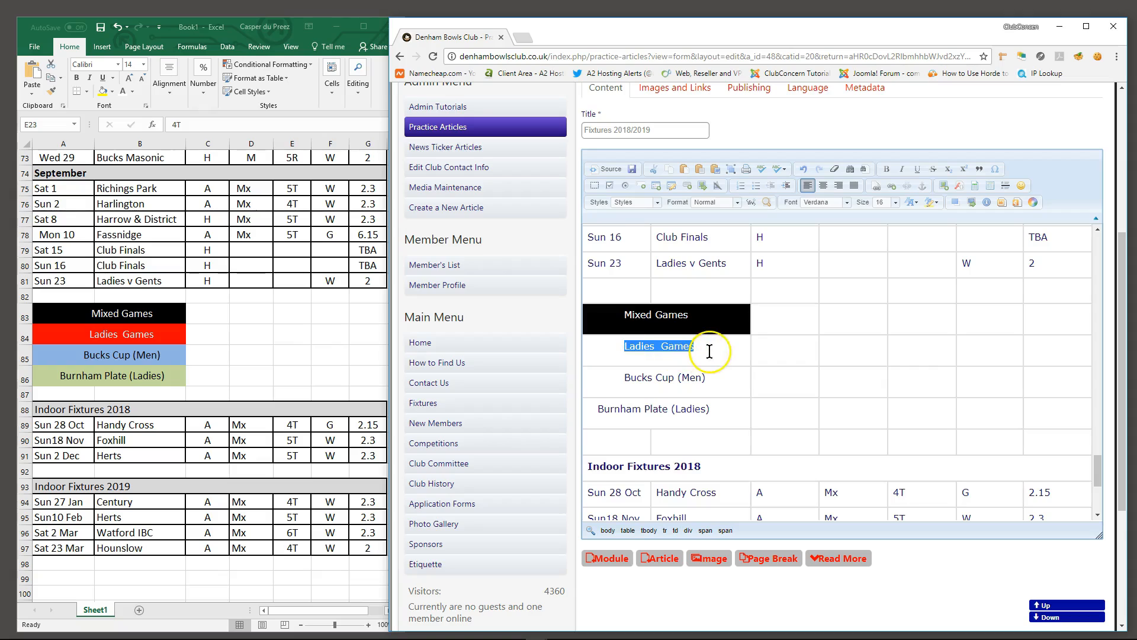
left_click(912, 202)
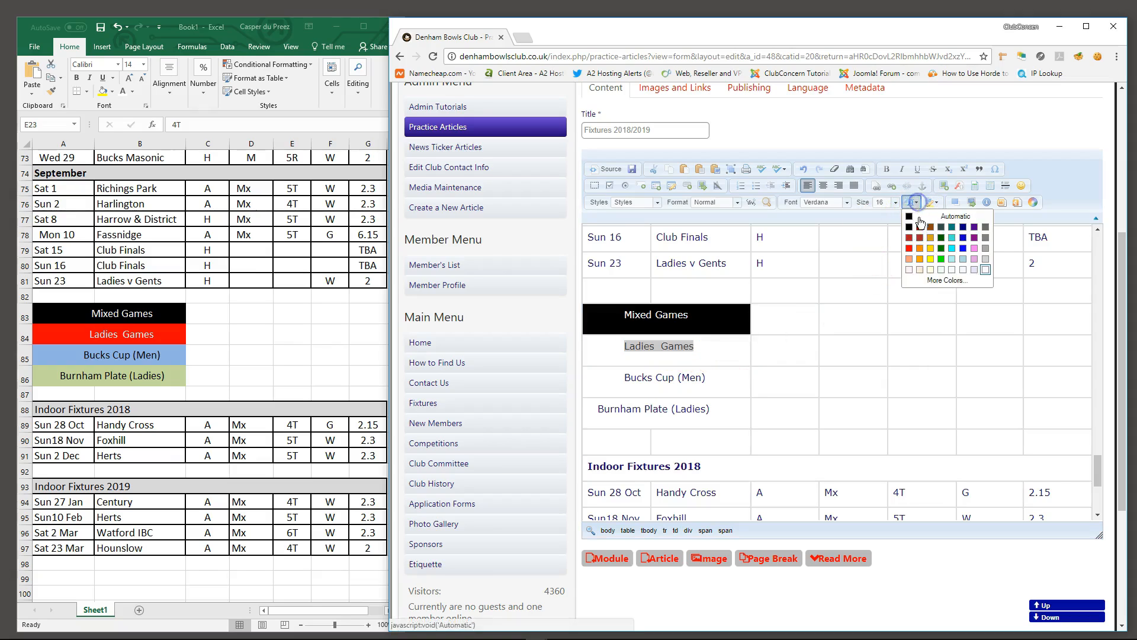
left_click(987, 270)
Set the background colour of the Ladies Games legend cell to orange-red, #ff3300.
right_click(721, 348)
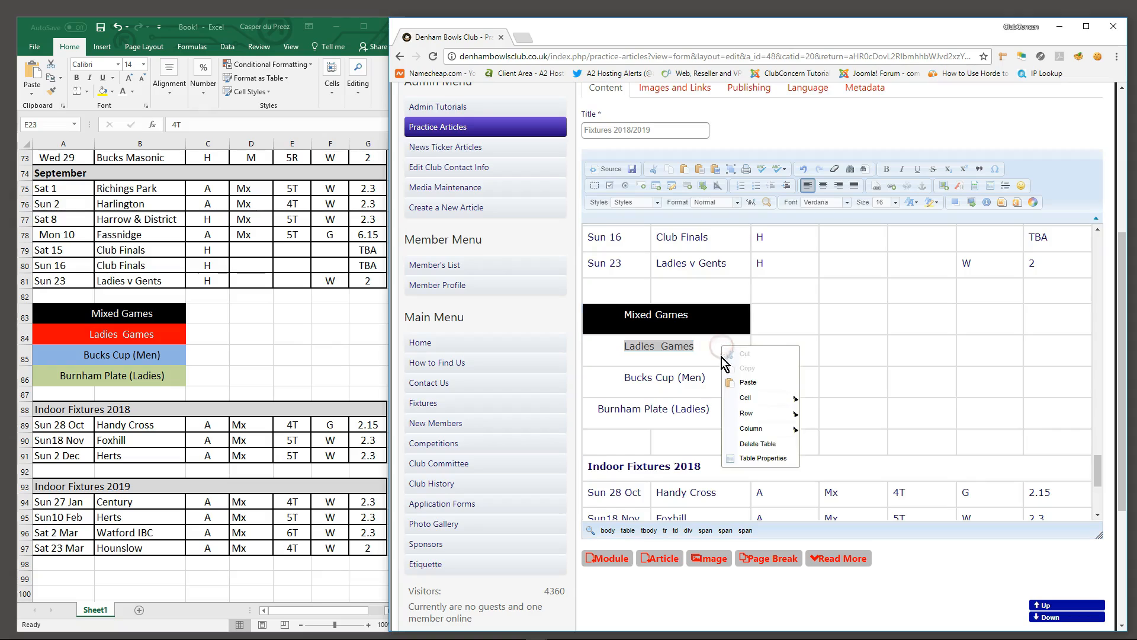
left_click(765, 407)
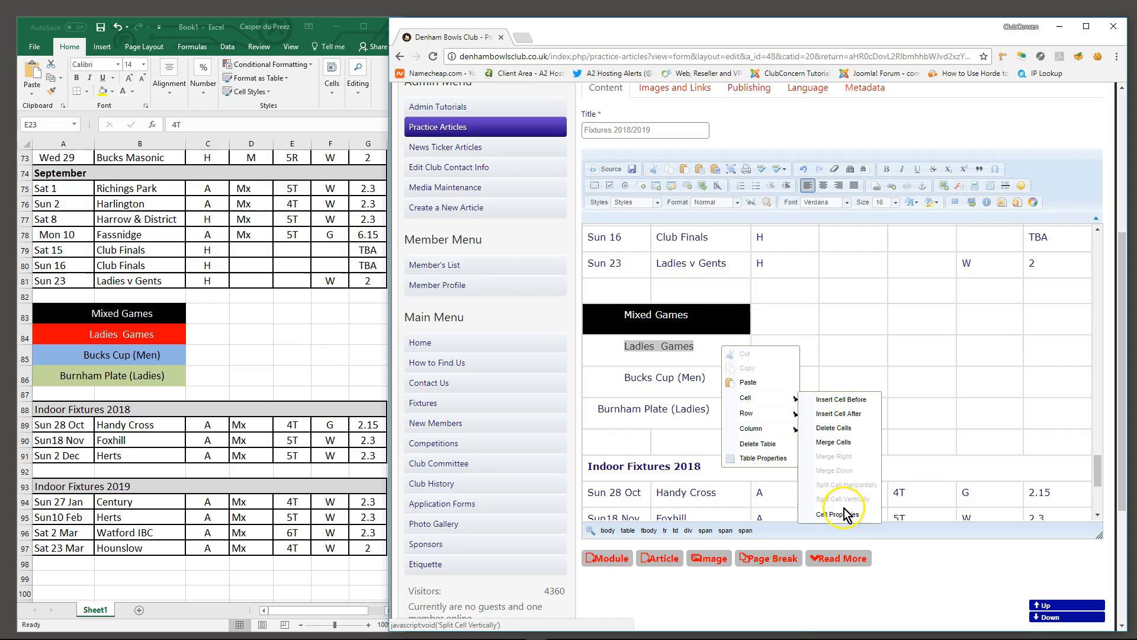
left_click(844, 514)
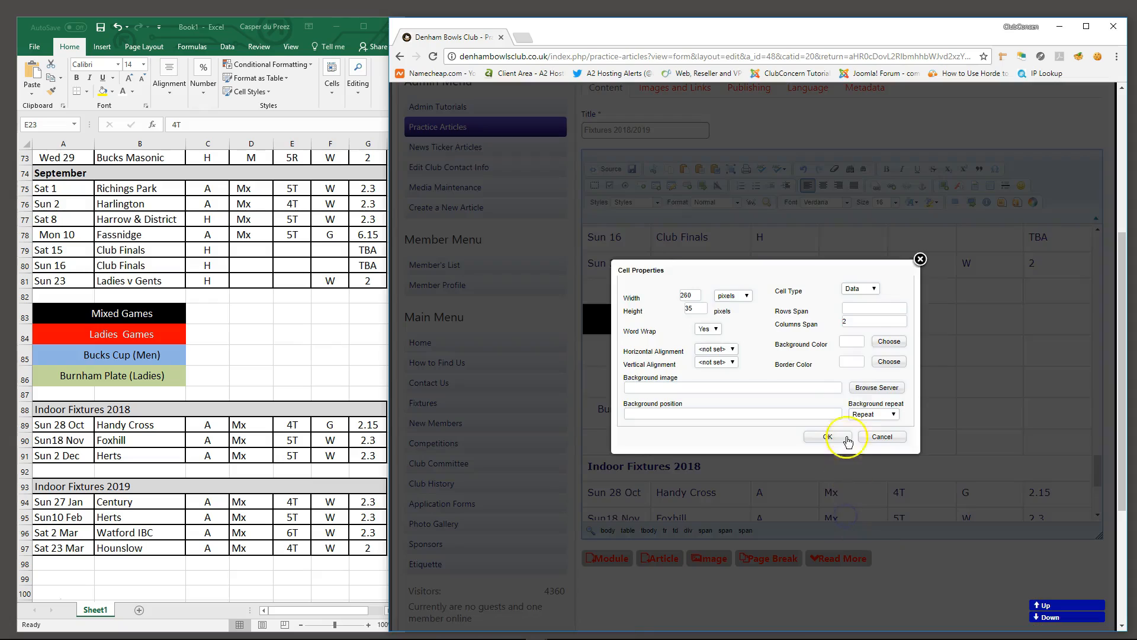
left_click(891, 348)
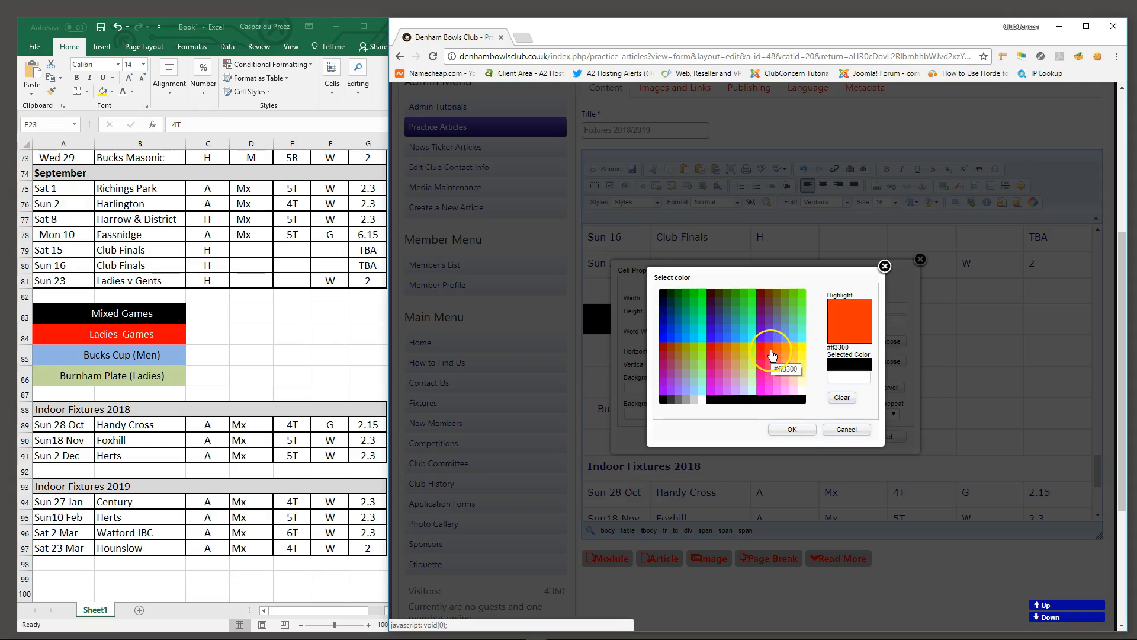
left_click(768, 350)
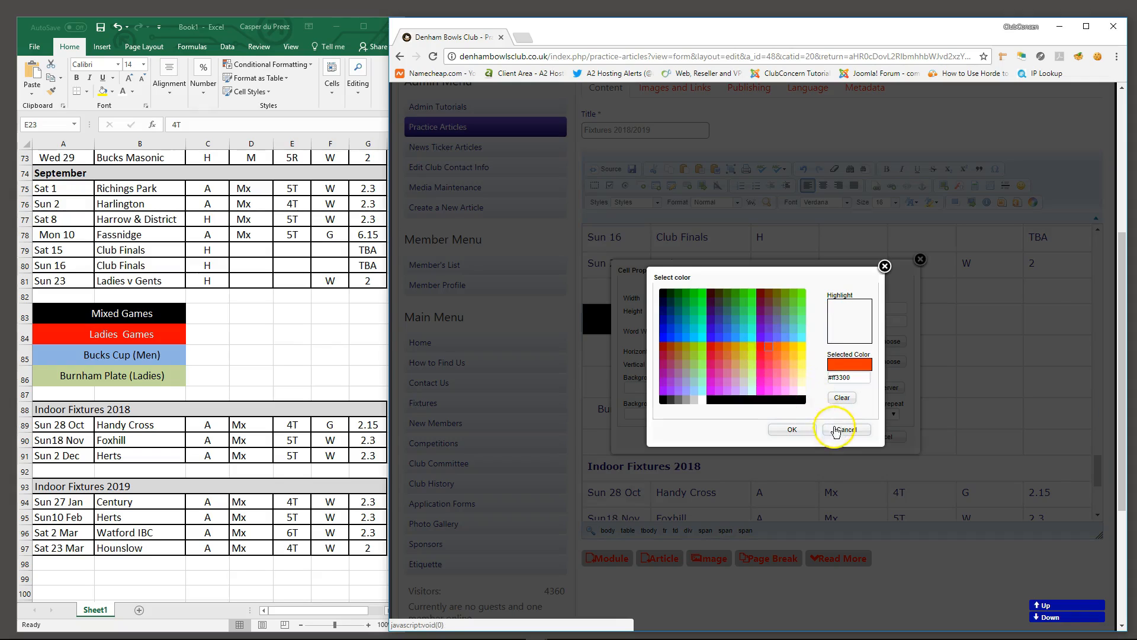
left_click(793, 429)
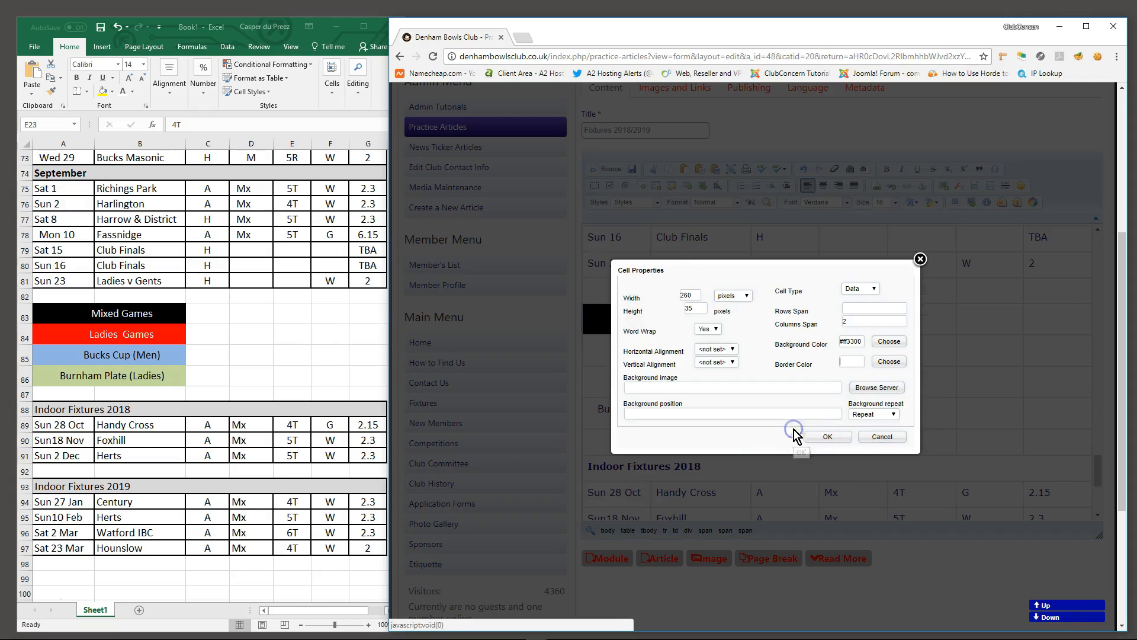
left_click(827, 437)
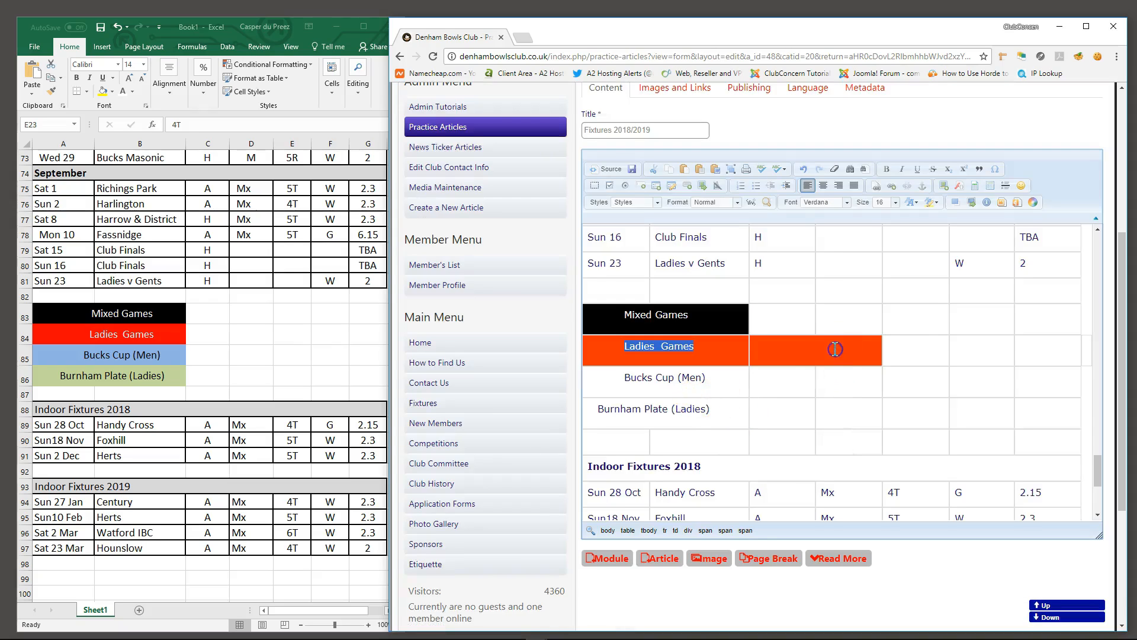
Clear the background colour from the empty cell beside the Ladies Games legend entry.
right_click(785, 341)
mouse_move(823, 393)
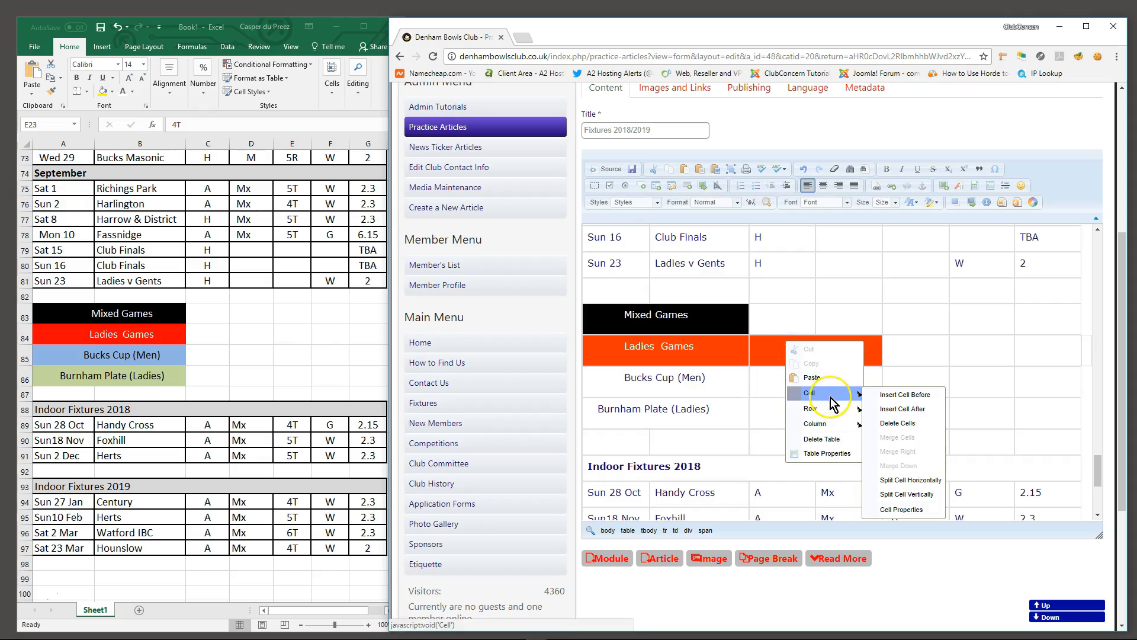
left_click(897, 510)
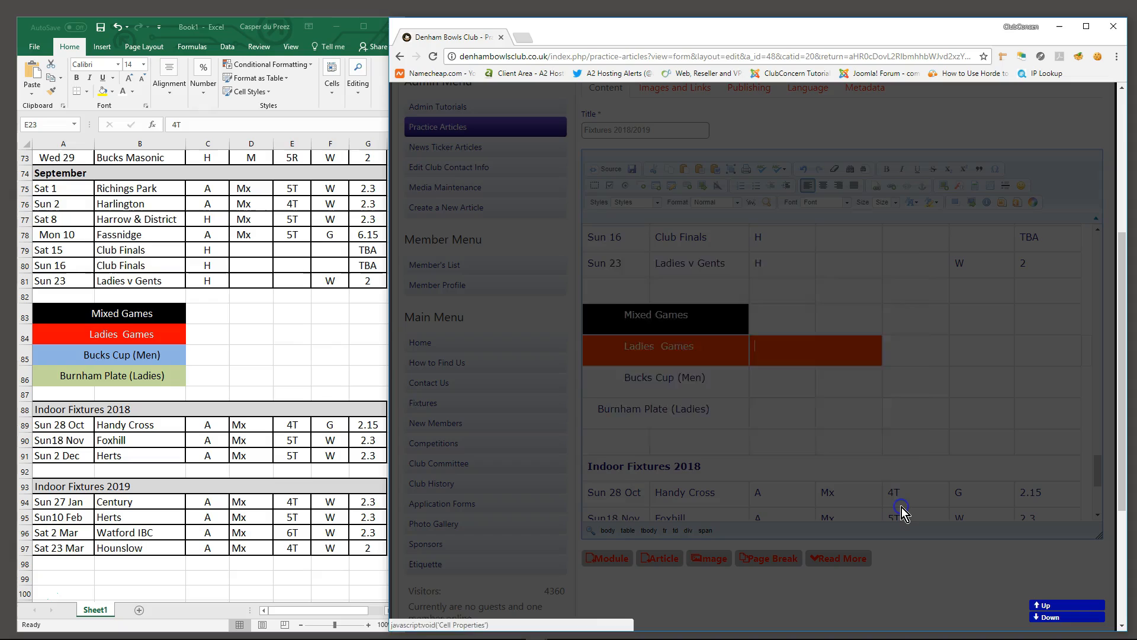
left_click(890, 346)
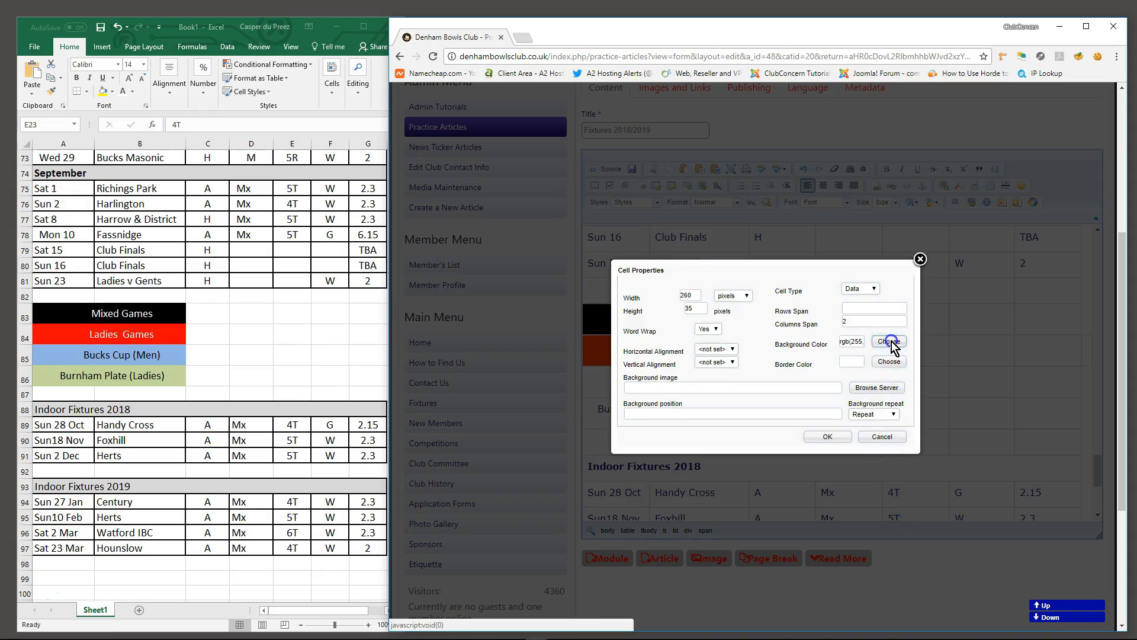
left_click(841, 398)
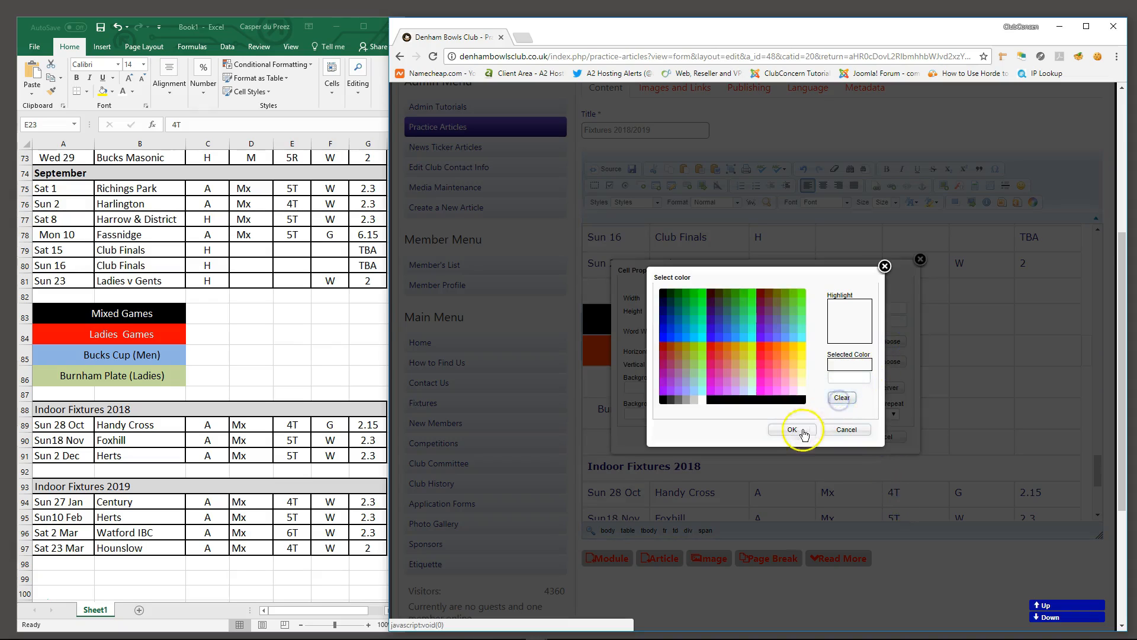
left_click(791, 430)
left_click(828, 437)
left_click(757, 427)
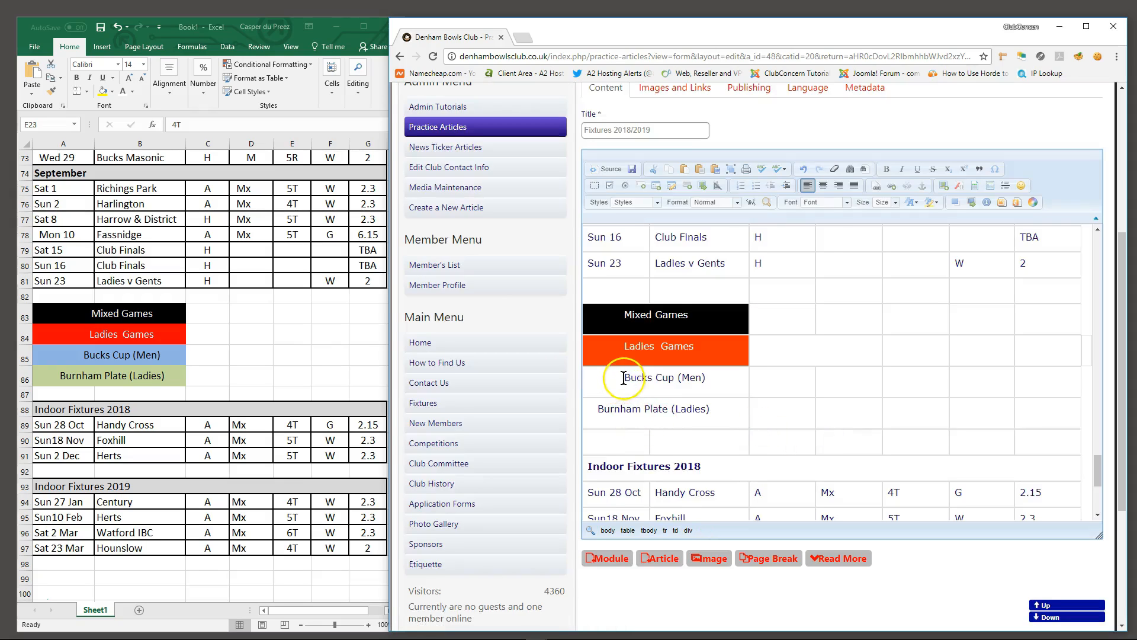
Set the legend's Bucks Cup (Men) and Burnham Plate (Ladies) text to black.
left_click_drag(609, 379, 715, 406)
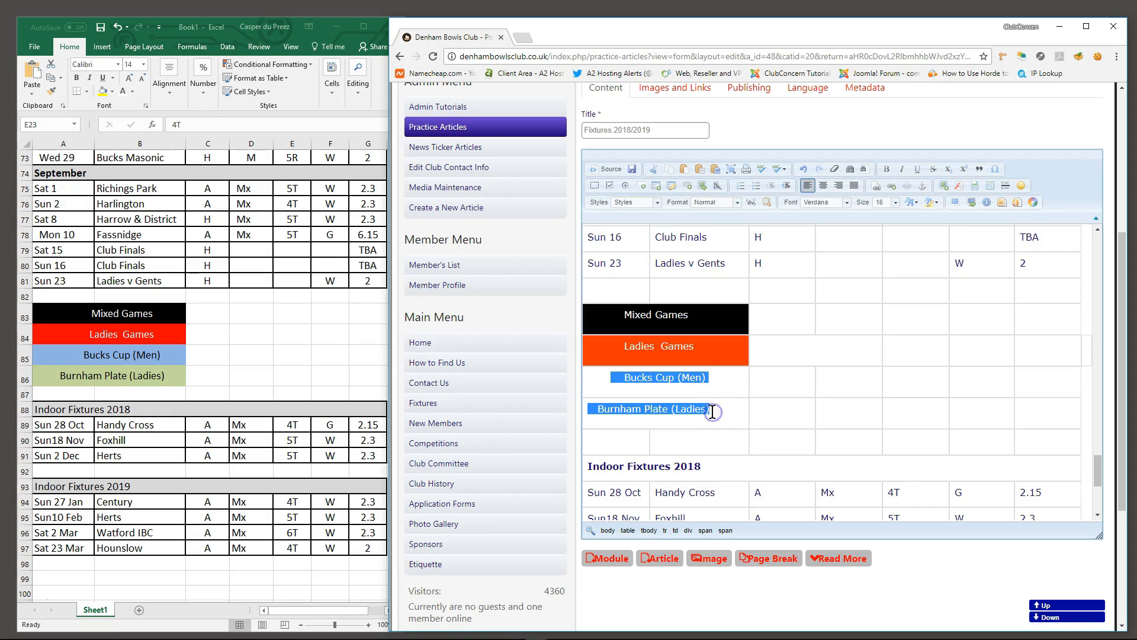
left_click(912, 202)
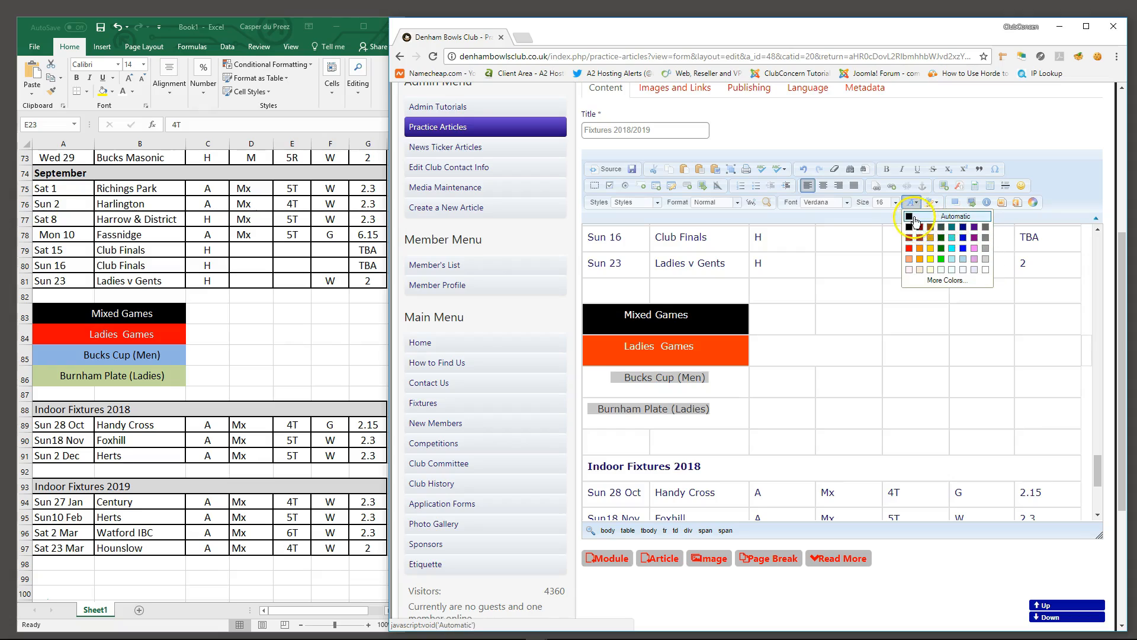
left_click(910, 232)
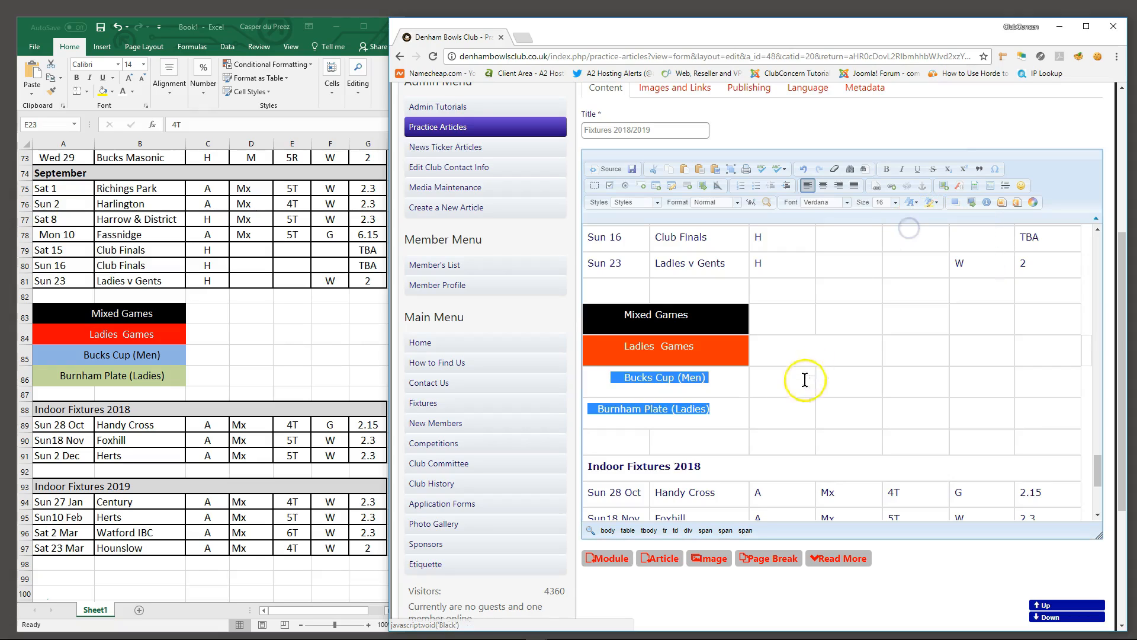
left_click(724, 414)
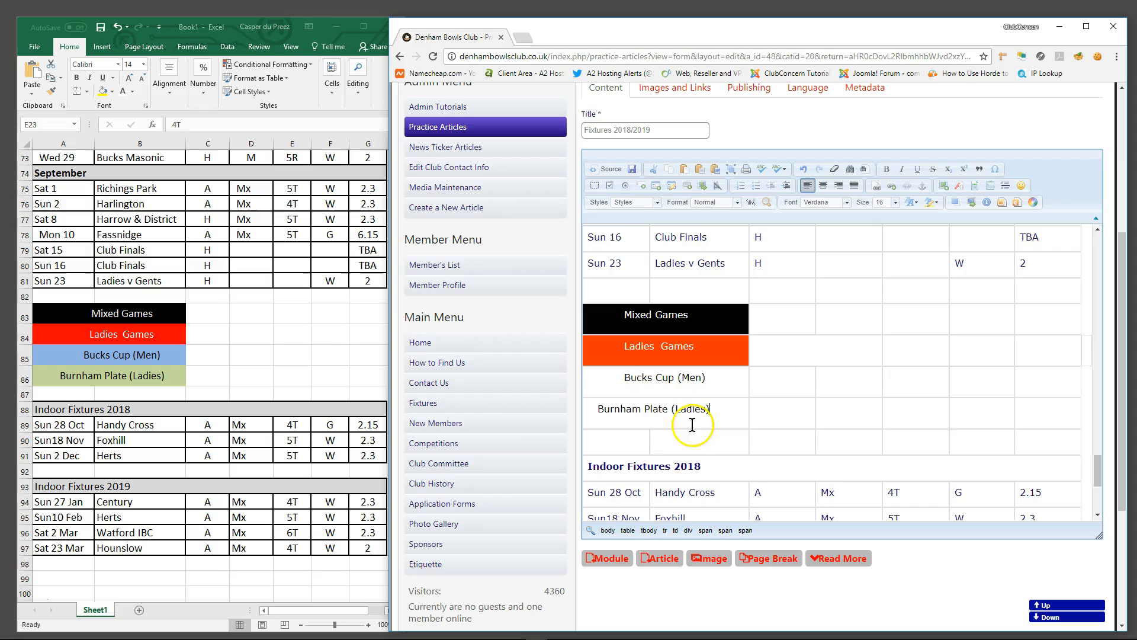
Set the background colour of the Bucks Cup (Men) legend cell to light blue, #99ccff.
right_click(715, 378)
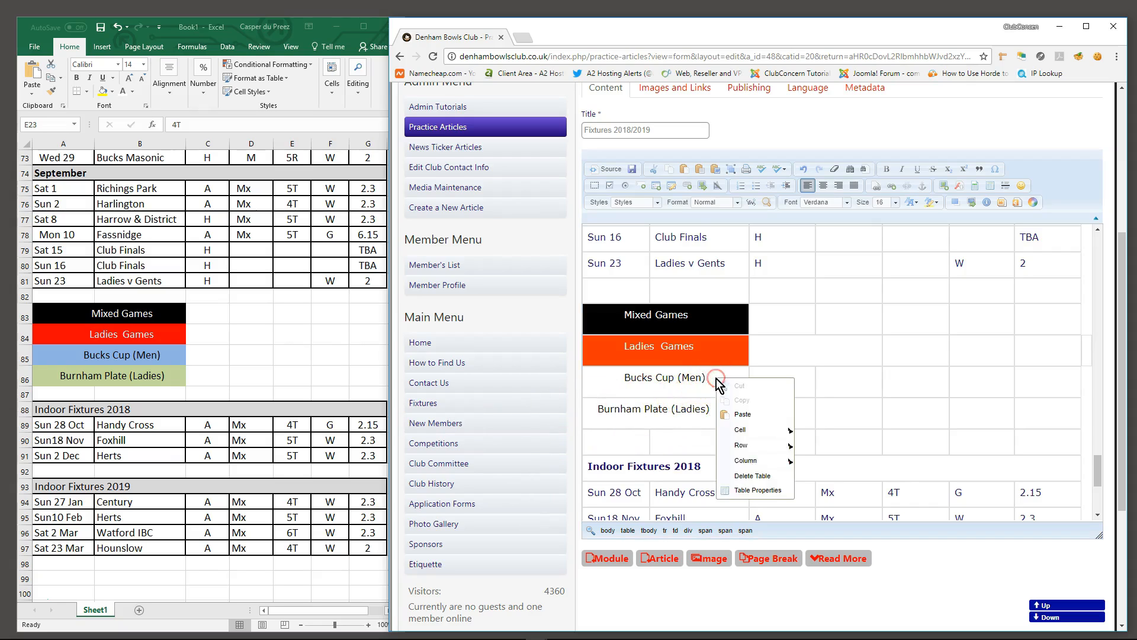
mouse_move(755, 425)
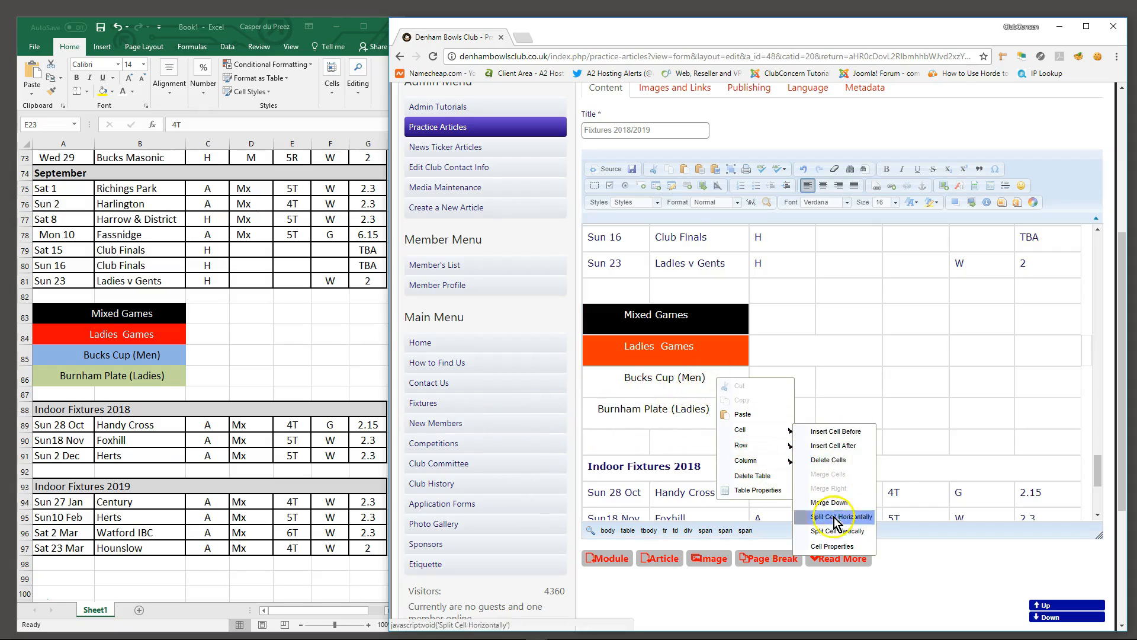
left_click(832, 546)
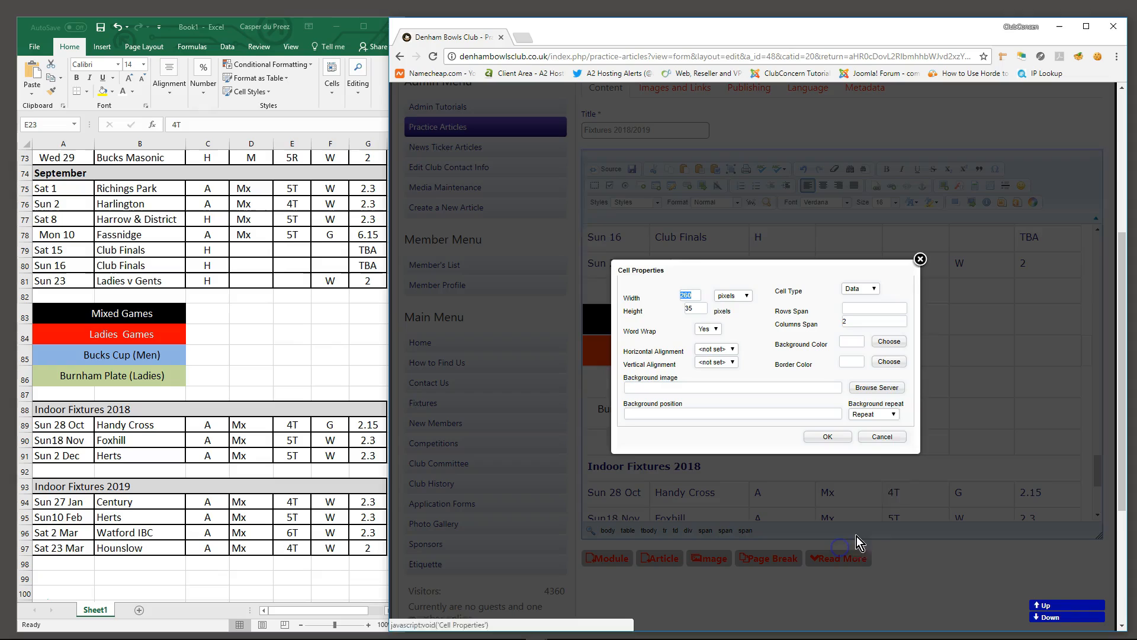
left_click(888, 342)
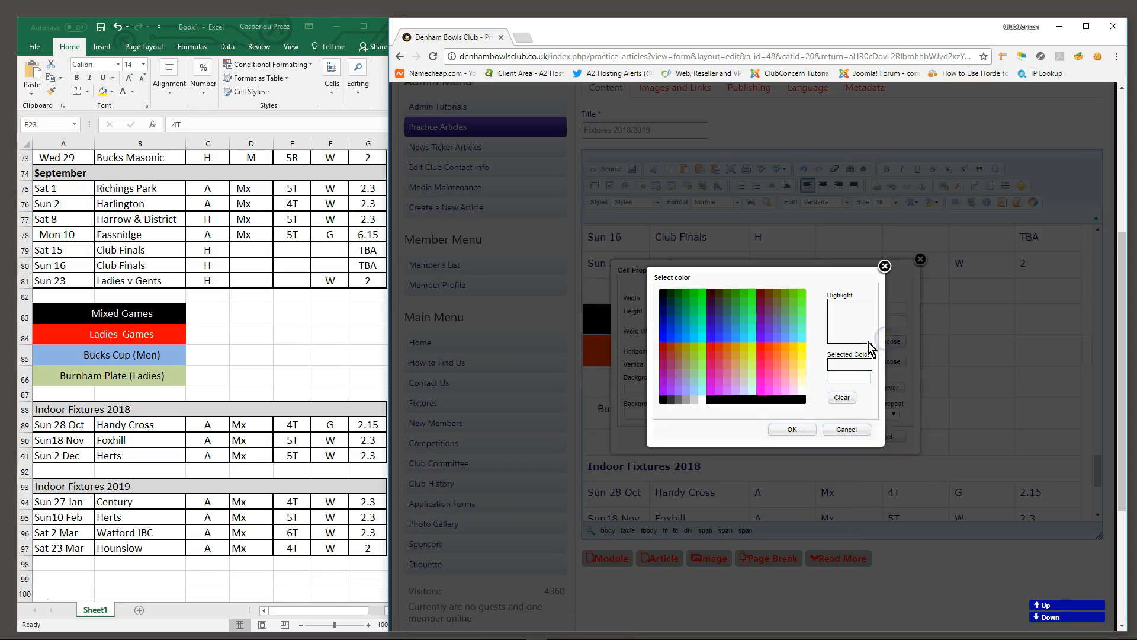
left_click(693, 392)
left_click(790, 431)
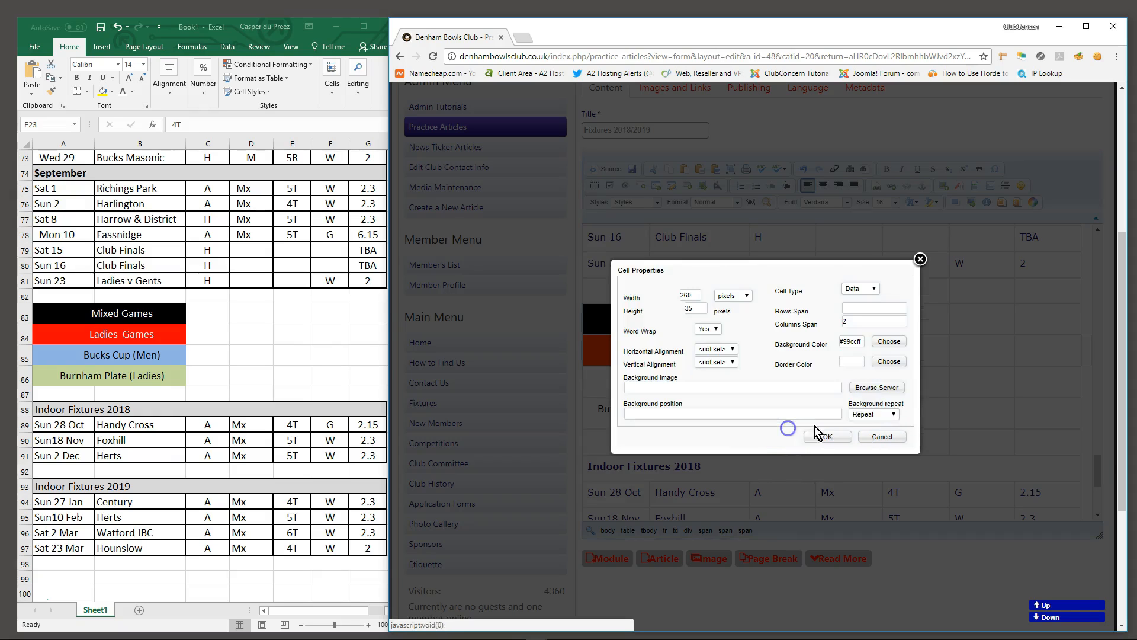
left_click(823, 436)
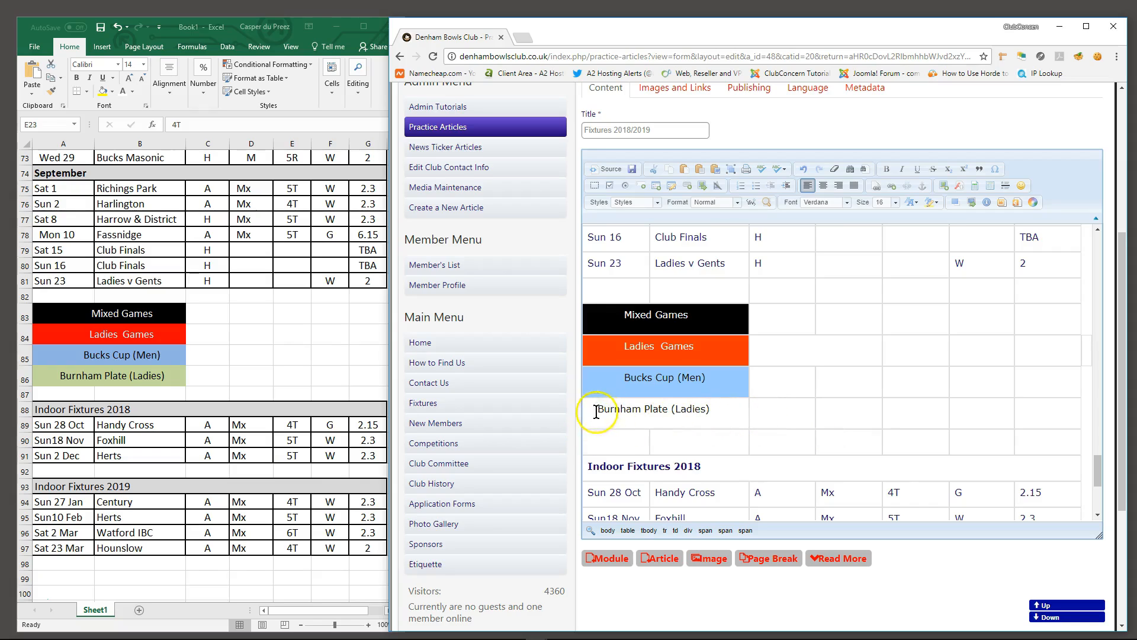
Set the background colour of the Burnham Plate (Ladies) legend cell to green, #99cc99.
right_click(662, 410)
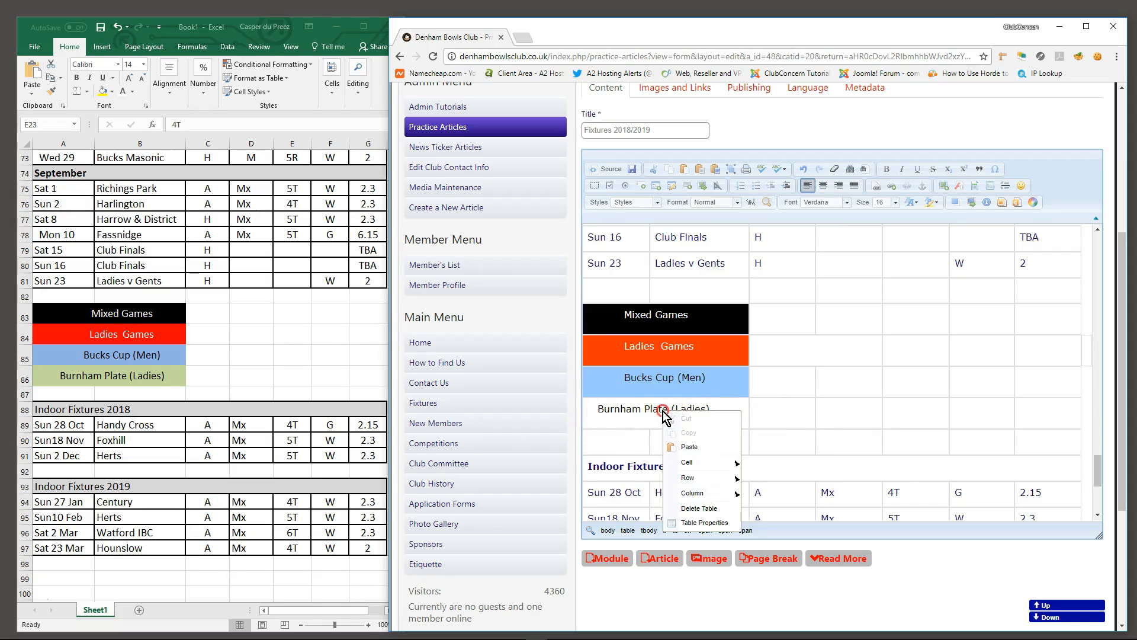
left_click(698, 461)
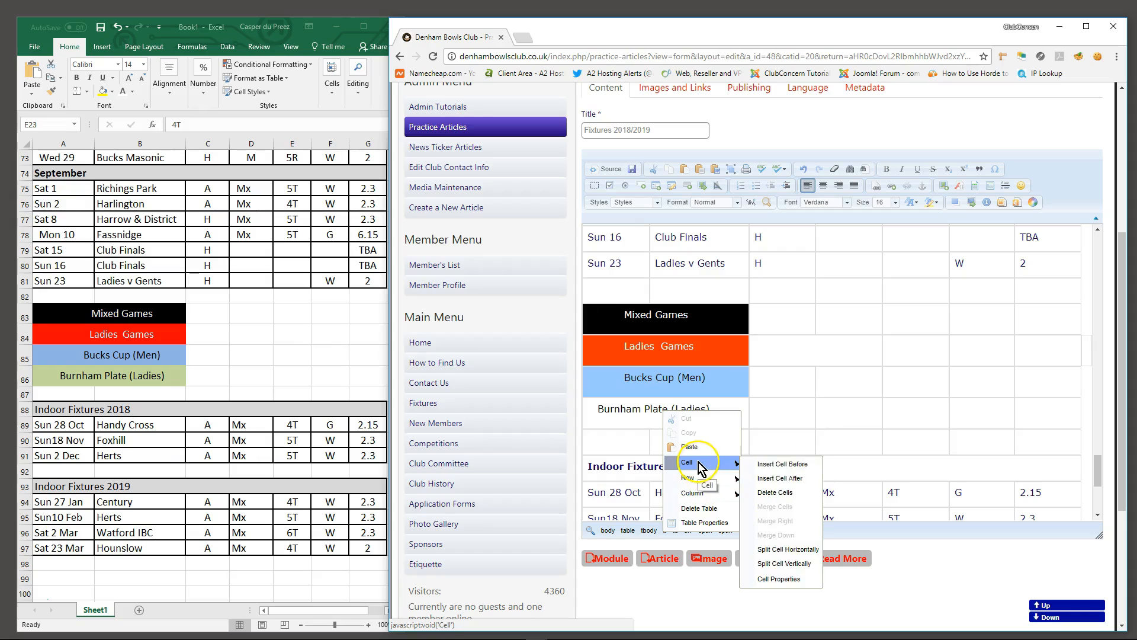
left_click(787, 578)
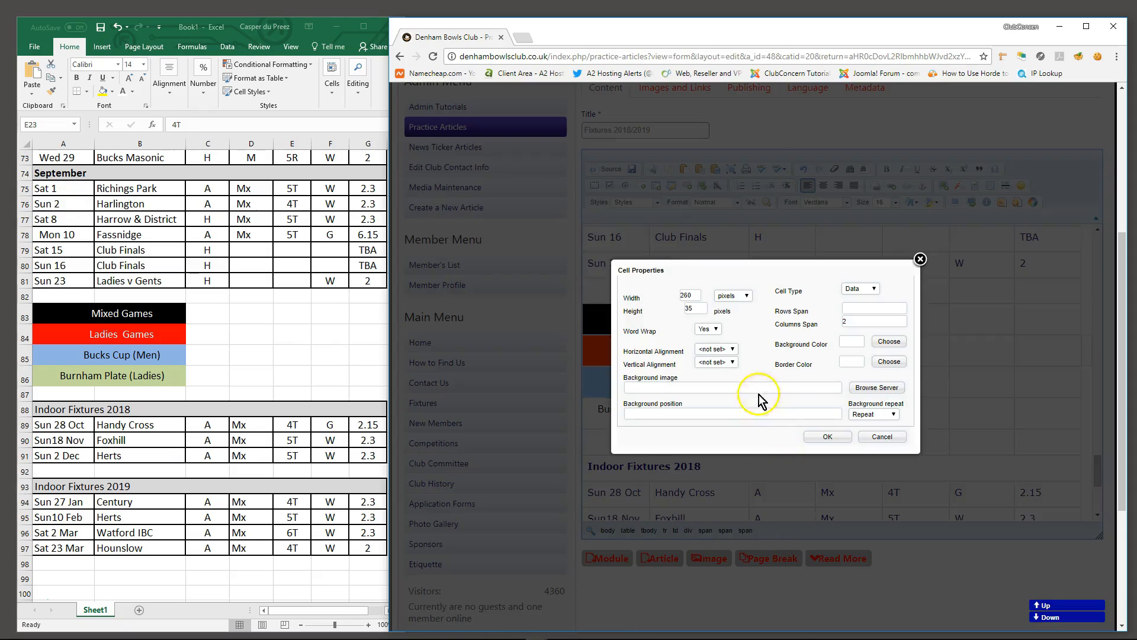
left_click(881, 349)
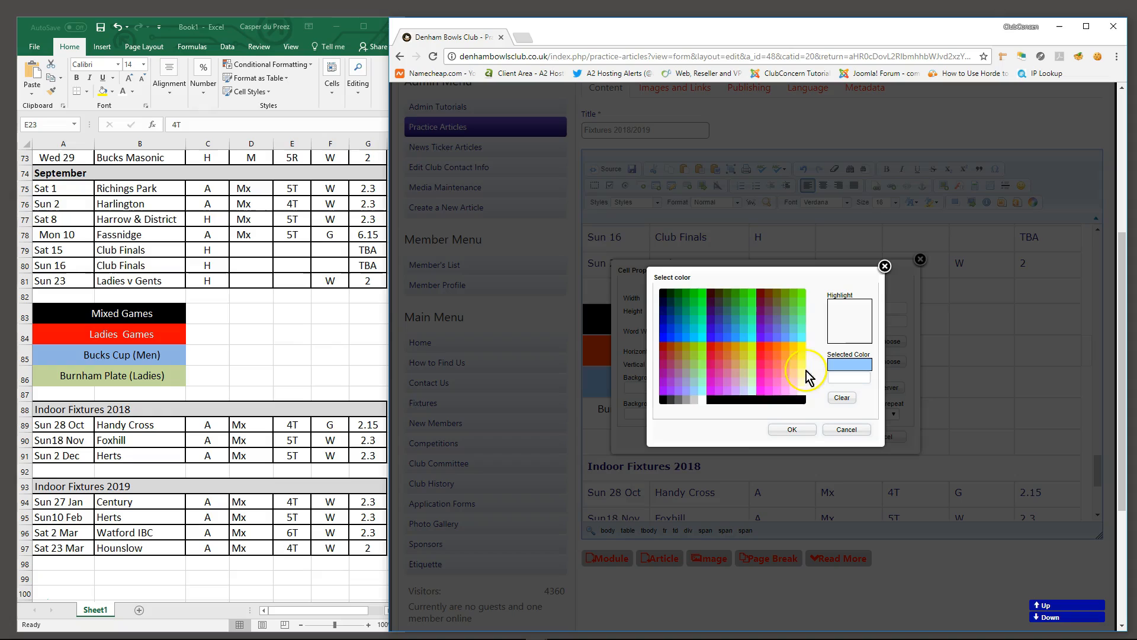
left_click(695, 381)
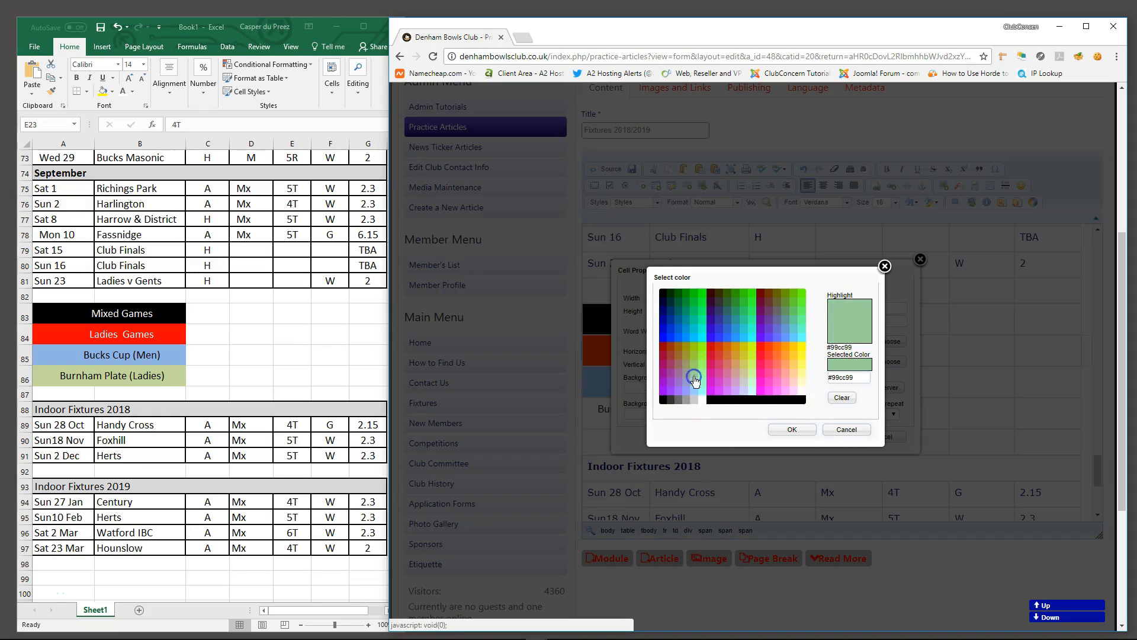
left_click(793, 429)
left_click(826, 437)
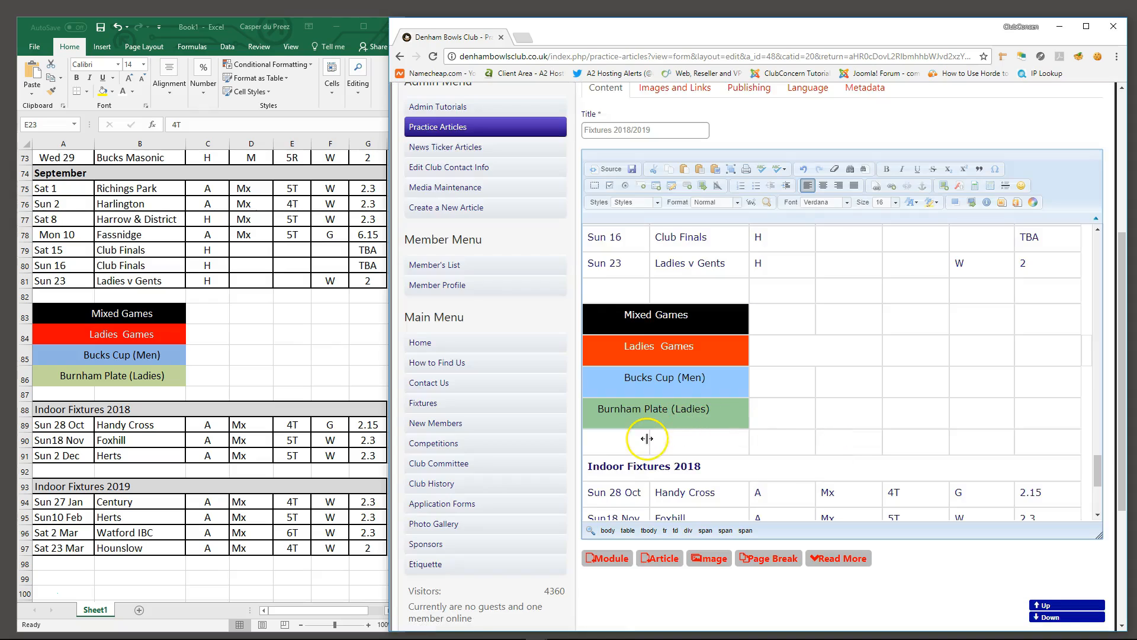
Set the background colour of the Indoor Fixtures 2018 heading cell to light grey, #cccccc.
scroll(789, 414, "down", 3)
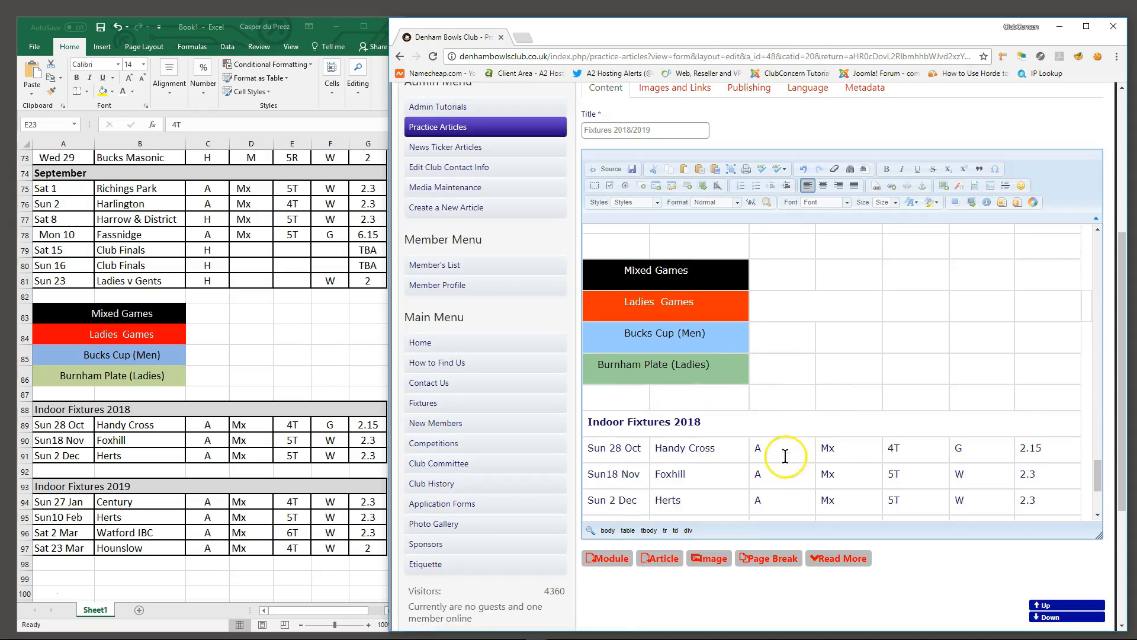
scroll(718, 381, "down", 1)
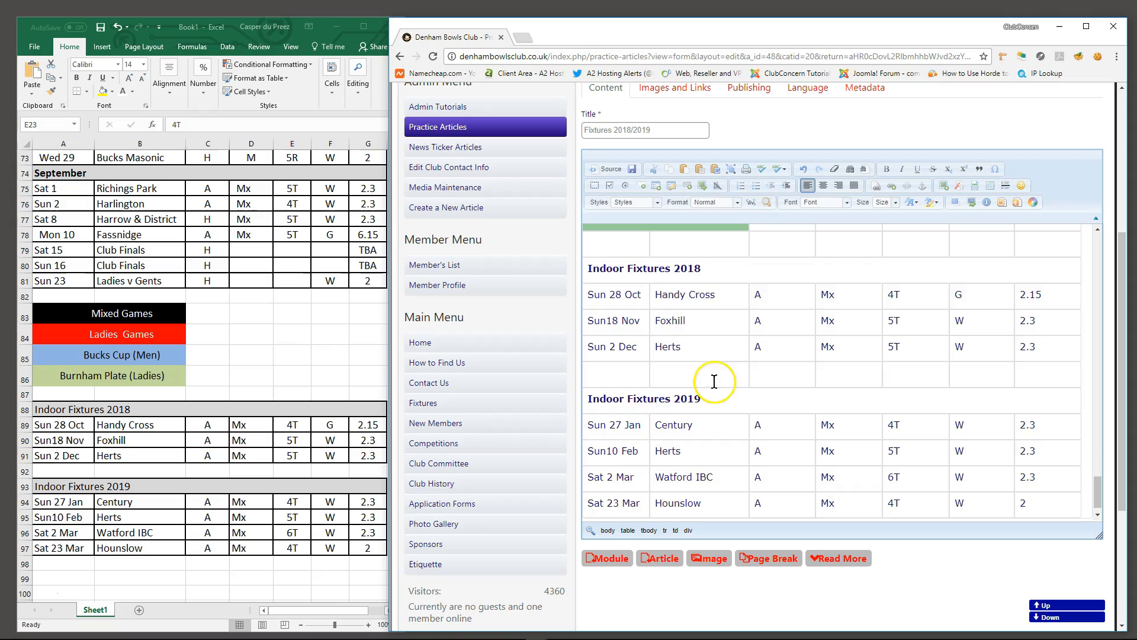
right_click(710, 264)
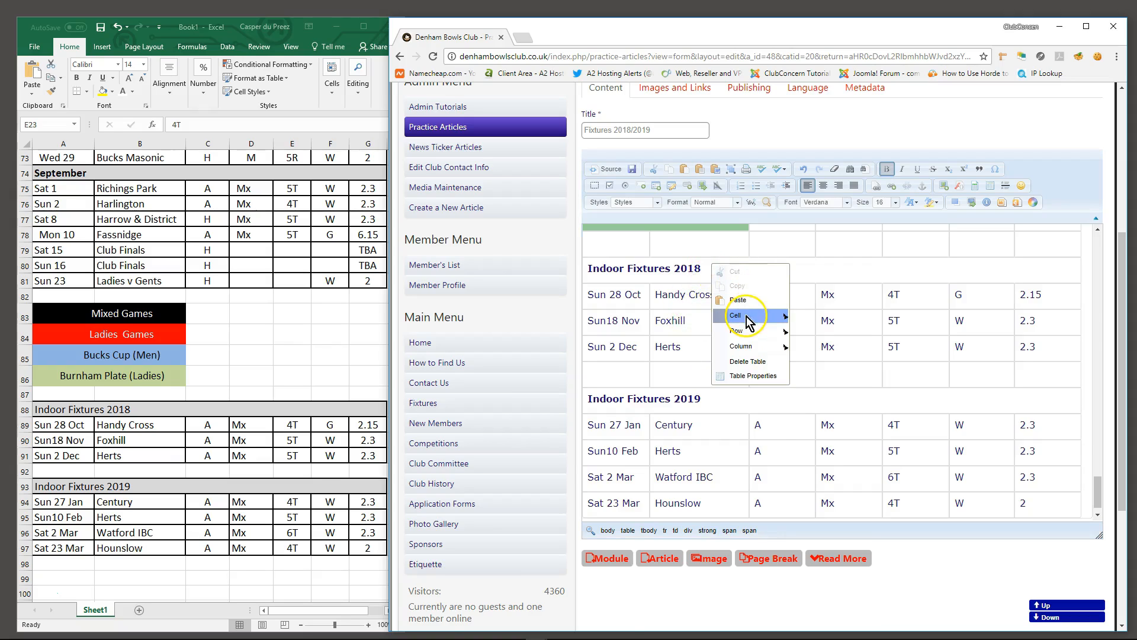
mouse_move(755, 315)
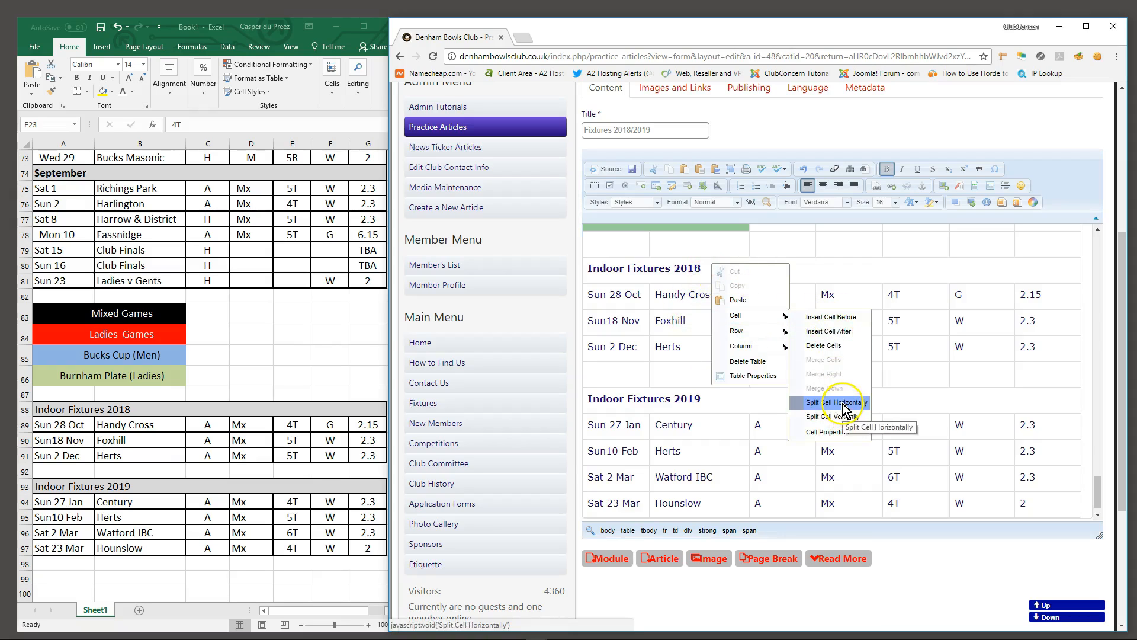
left_click(832, 431)
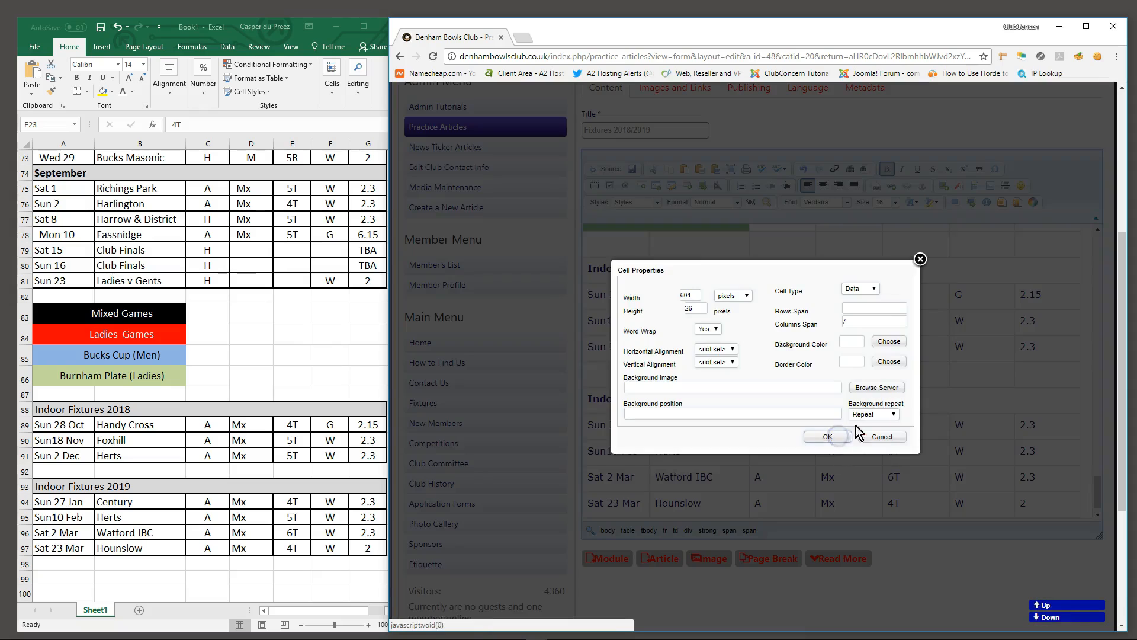
left_click(891, 344)
left_click(693, 398)
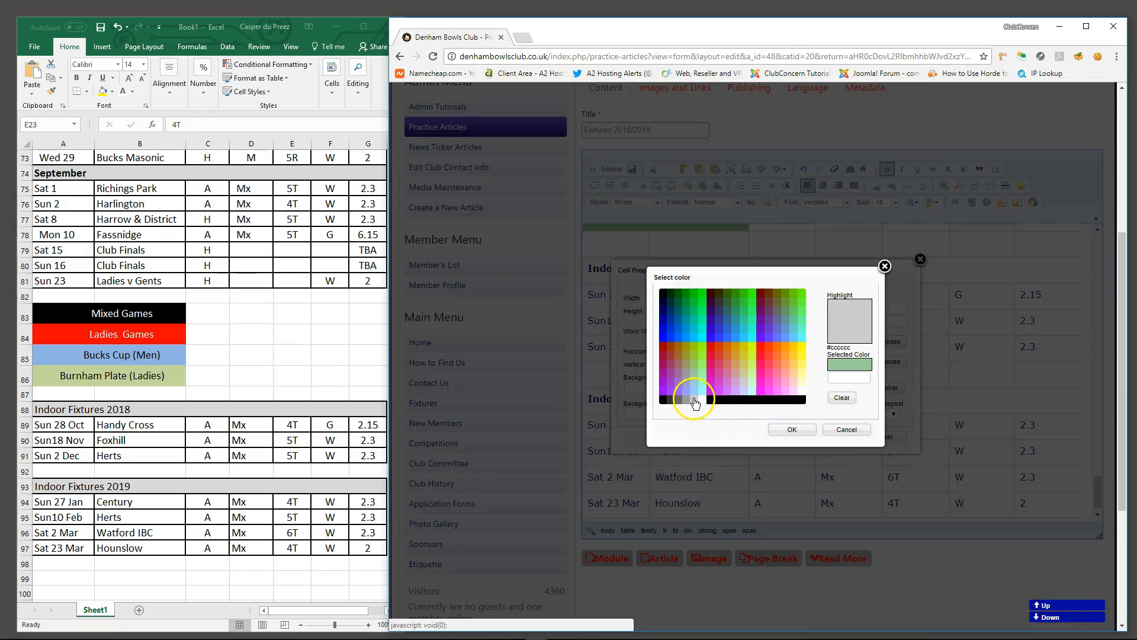
left_click(792, 430)
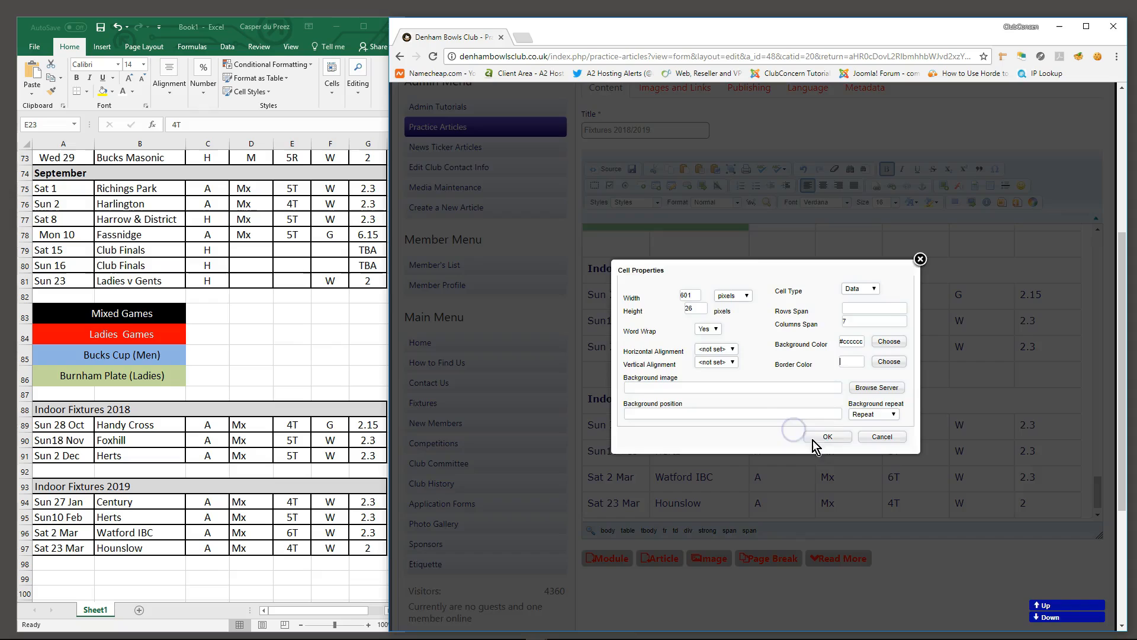
left_click(817, 431)
Set the background colour of the Indoor Fixtures 2019 heading cell to light grey, #cccccc.
scroll(751, 419, "down", 1)
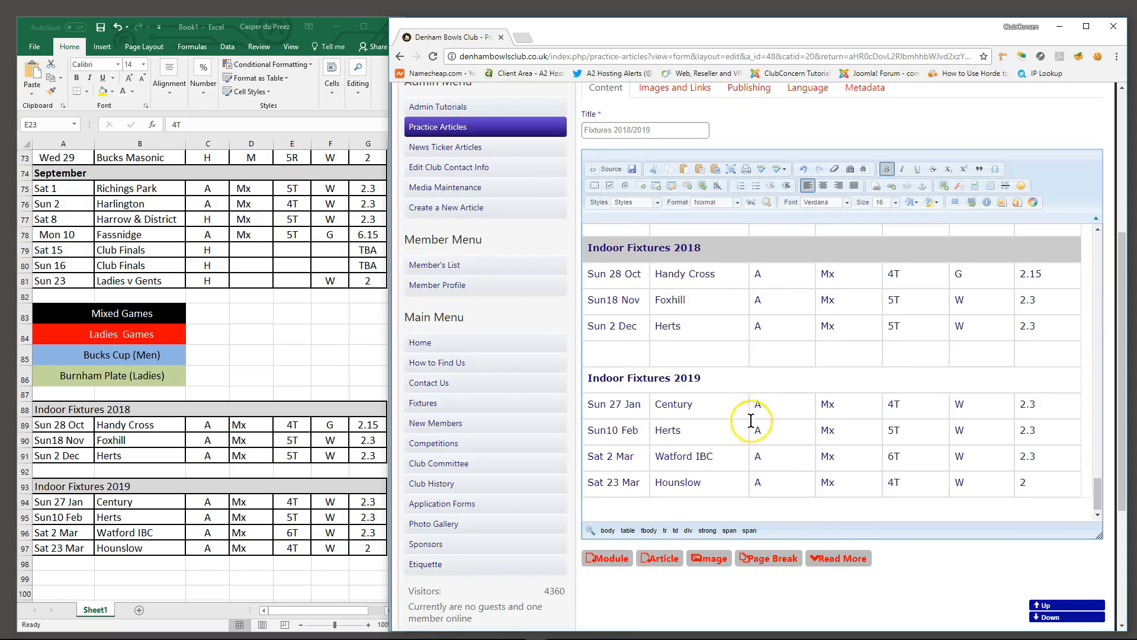
right_click(716, 382)
mouse_move(758, 434)
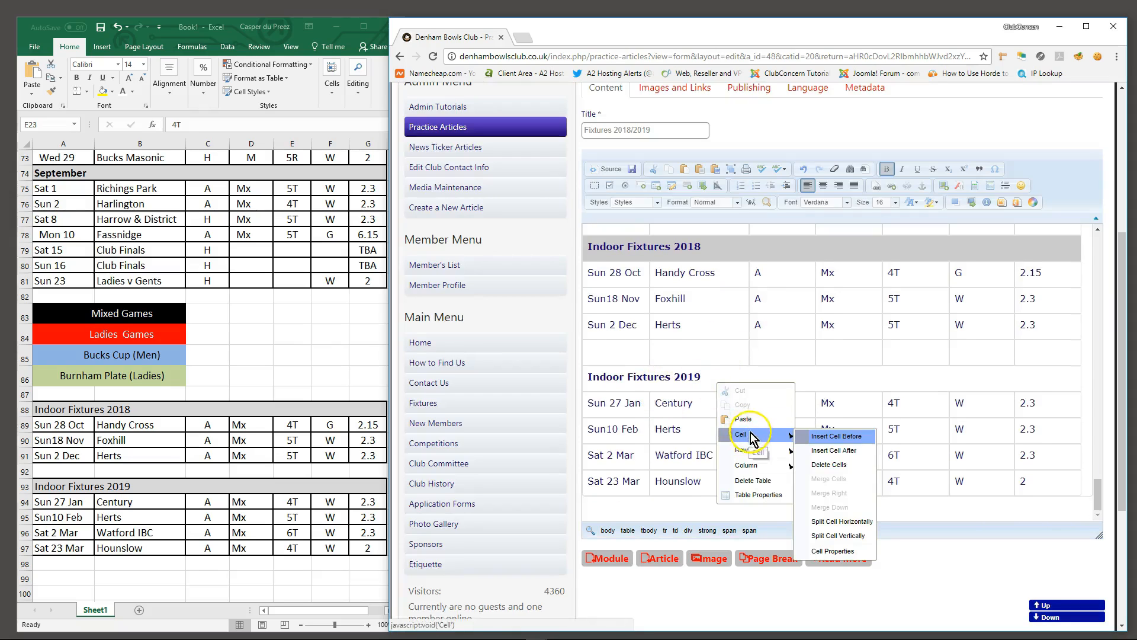
left_click(847, 550)
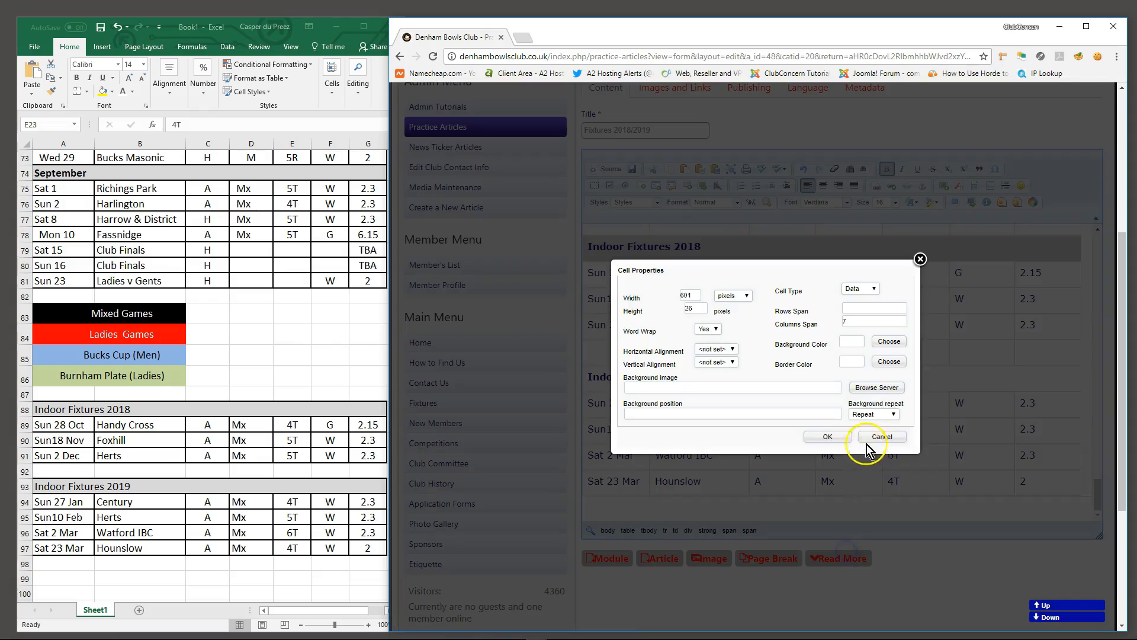
left_click(891, 349)
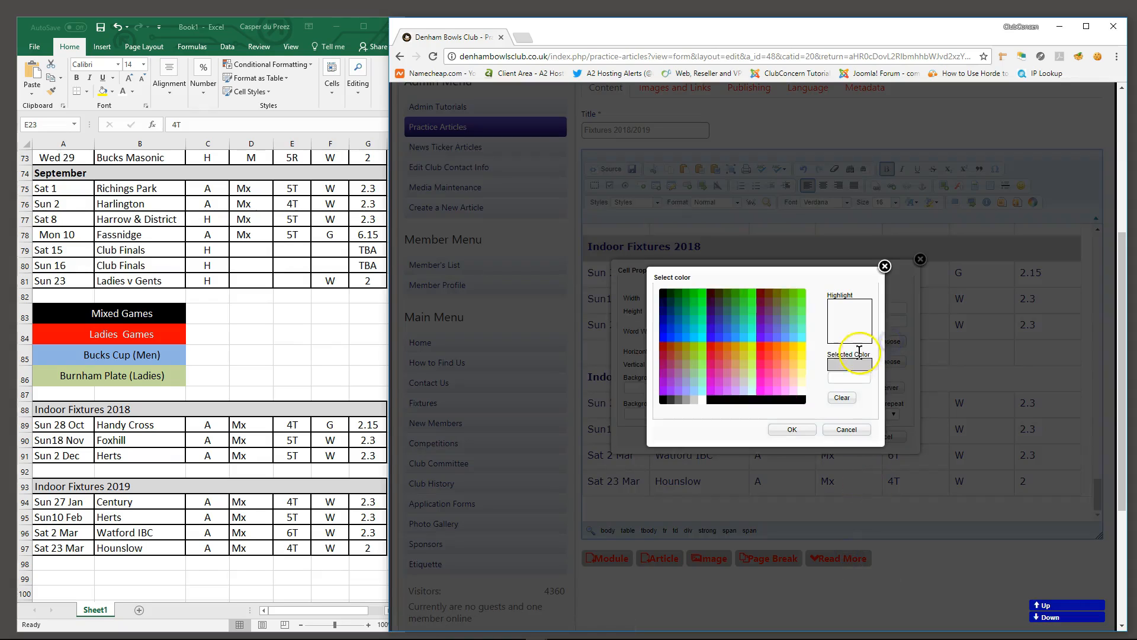
left_click(695, 401)
left_click(798, 432)
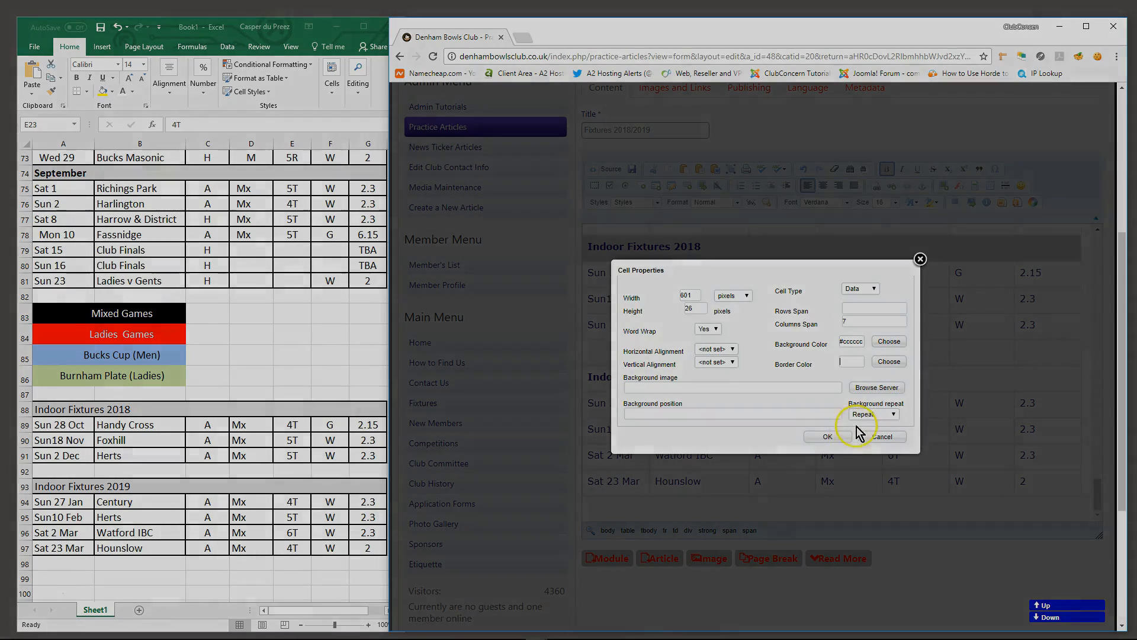
left_click(826, 436)
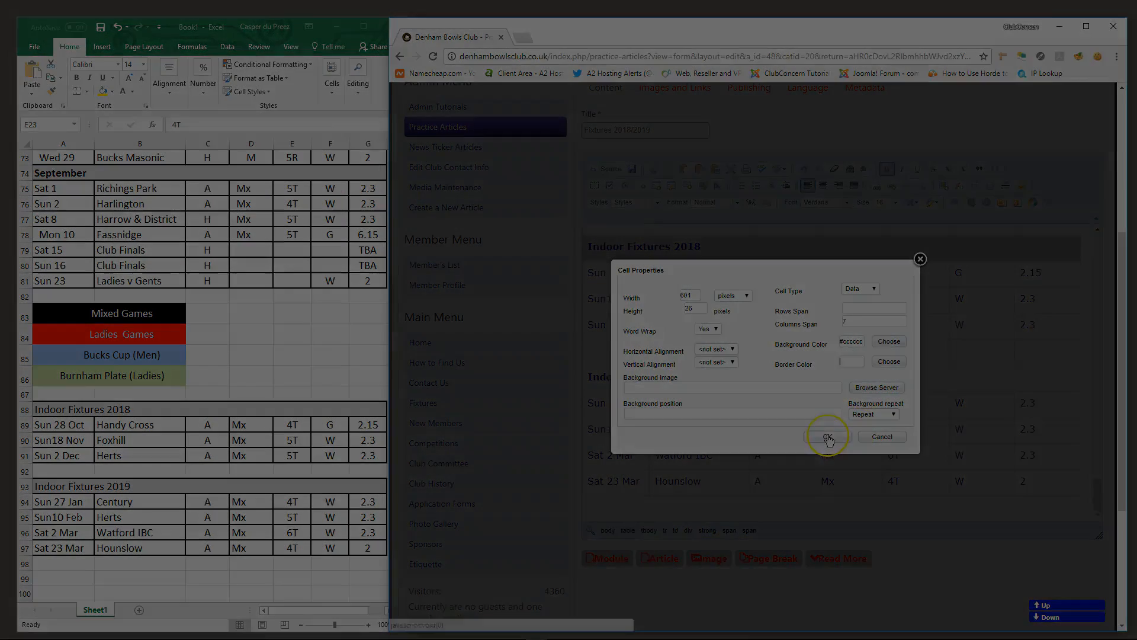